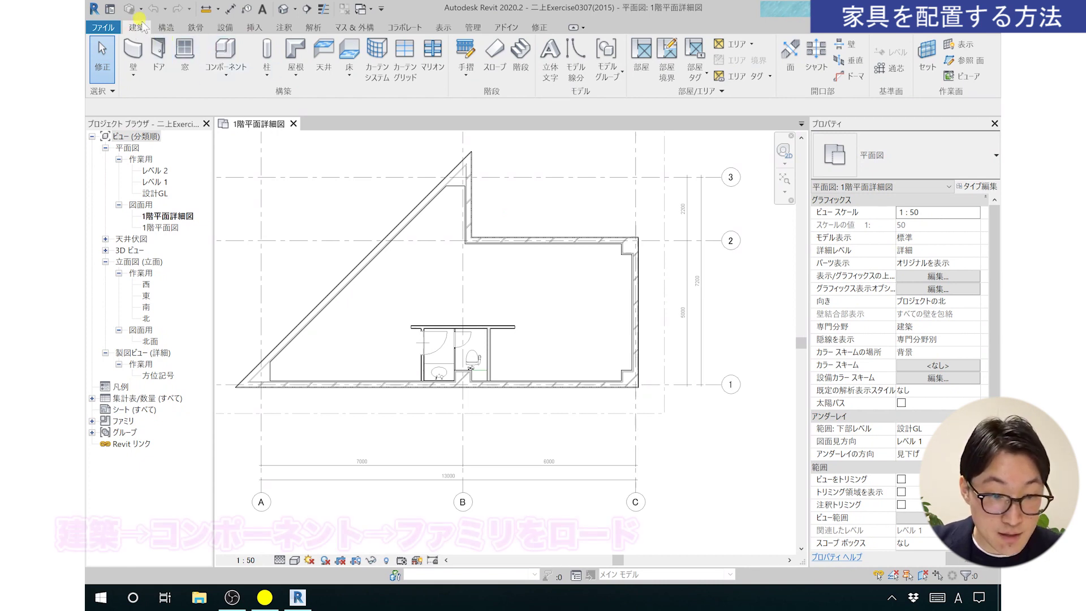
- Browse the Load Family dialog to Desktop > revitデーター > 【BIM実践入門】使用データ160826
{"action": "left_click", "coordinate": [224, 51]}
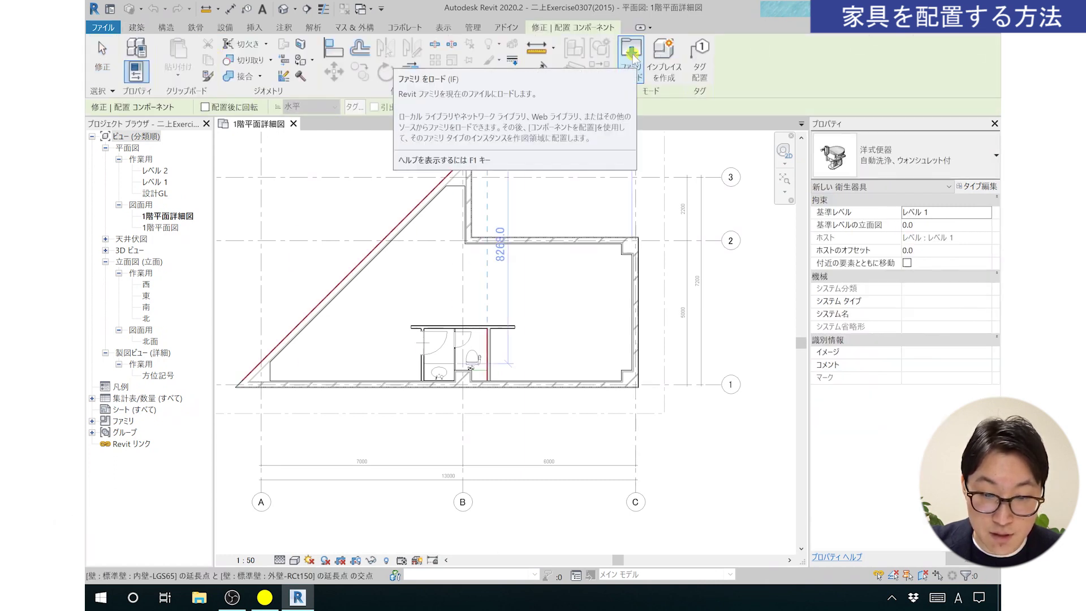
{"action": "left_click", "coordinate": [621, 81]}
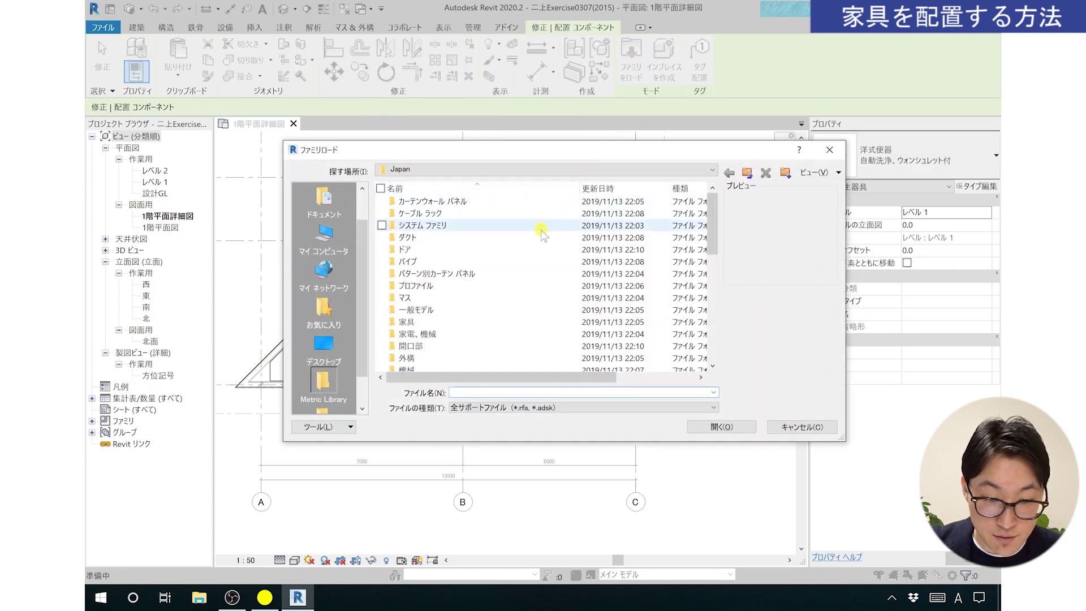
{"action": "left_click", "coordinate": [324, 351]}
{"action": "double_click", "coordinate": [422, 285]}
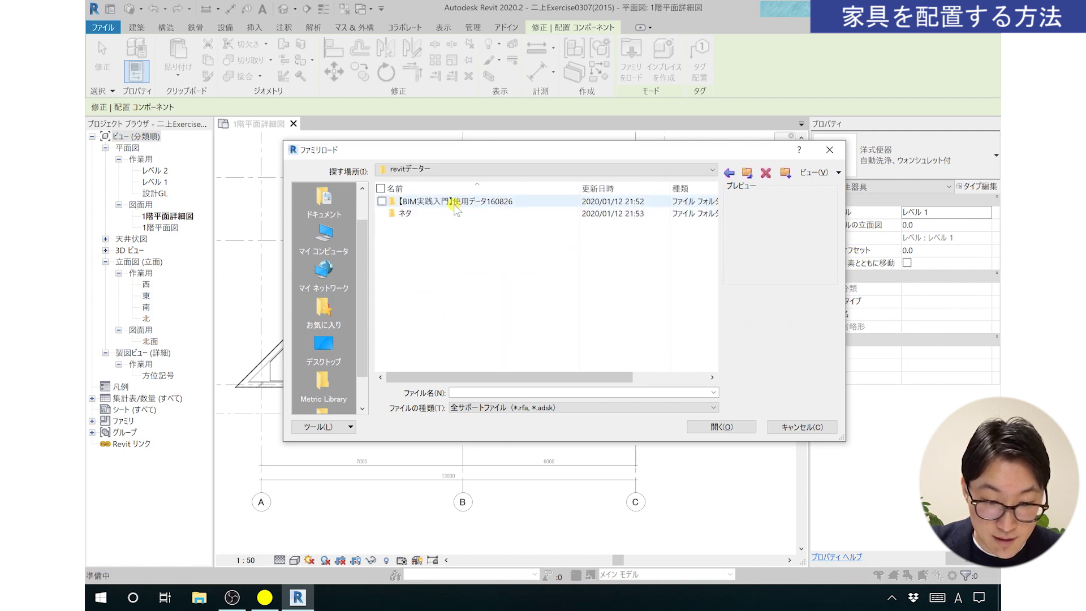
{"action": "double_click", "coordinate": [453, 202]}
{"action": "mouse_move", "coordinate": [409, 225]}
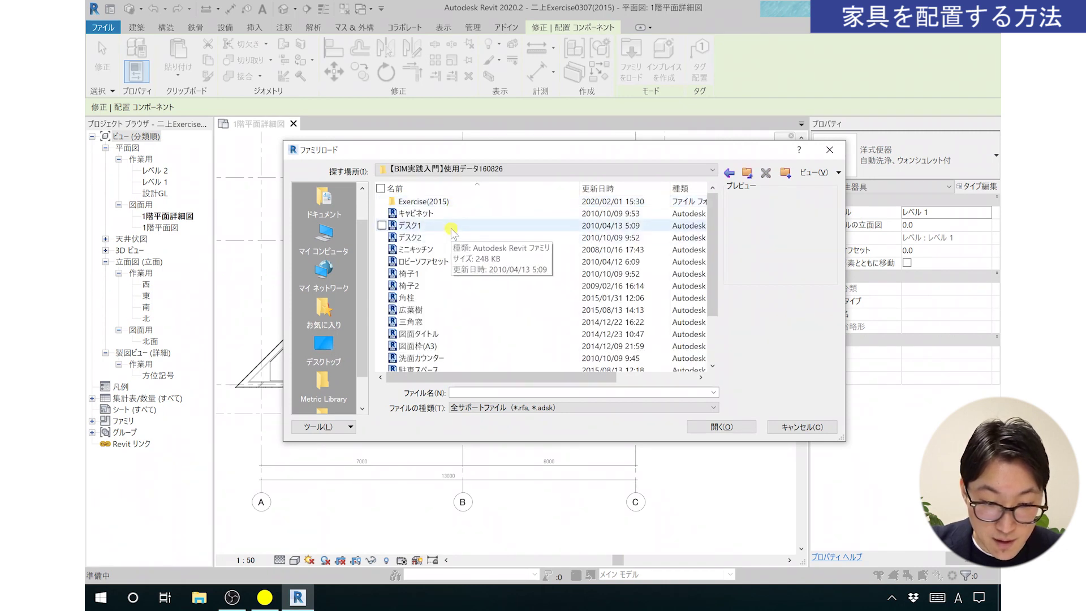
{"action": "left_click_drag", "start_coordinate": [471, 151], "coordinate": [476, 123]}
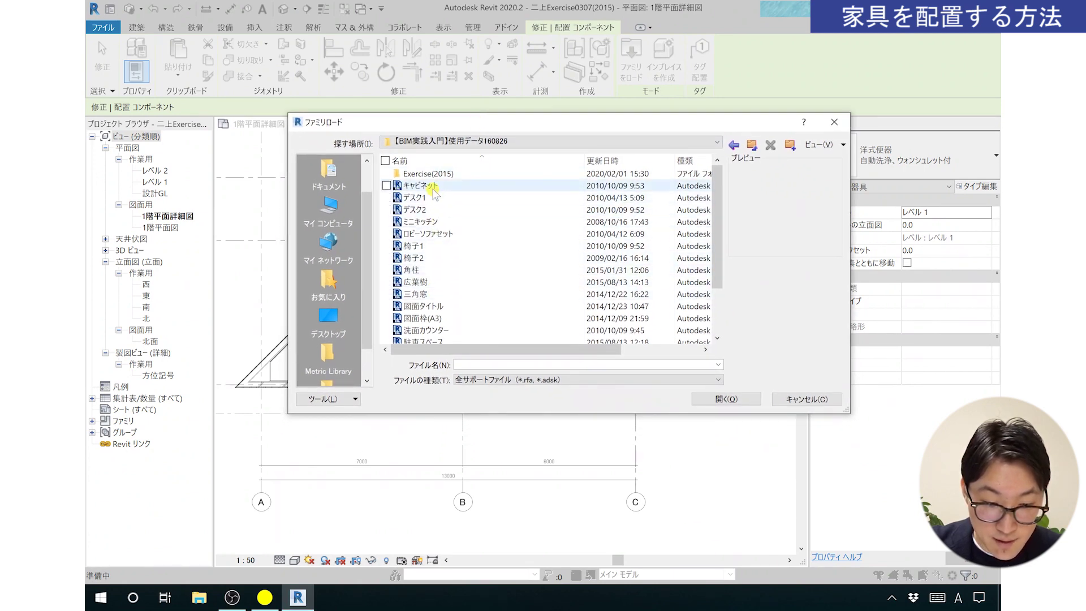
- Preview the desk, kitchen, sofa, chair and refrigerator families, then load キャビネット.rfa
{"action": "left_click", "coordinate": [434, 189]}
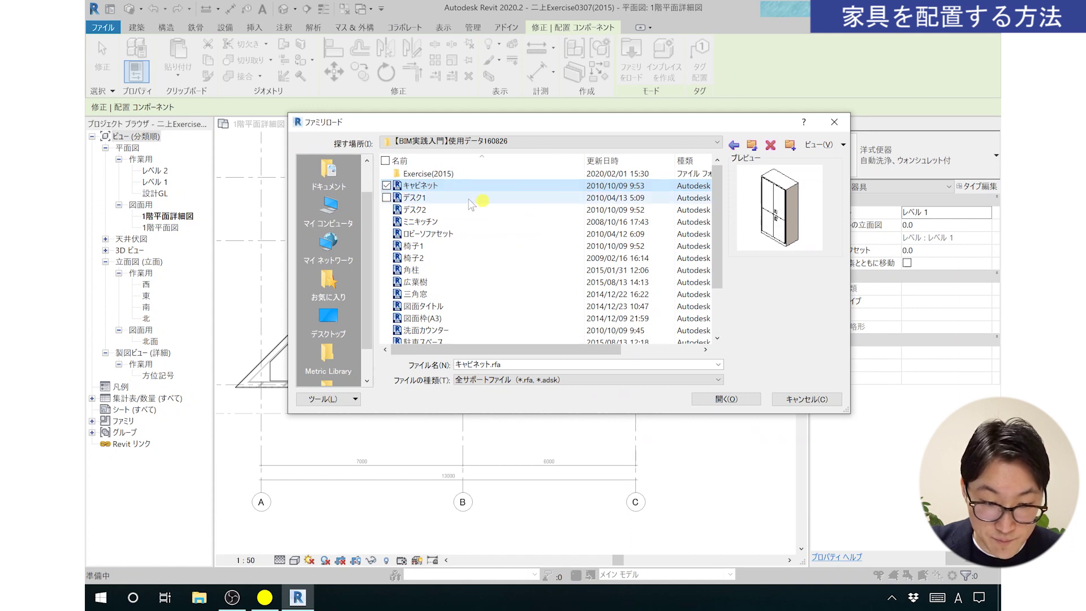
{"action": "left_click", "coordinate": [472, 199]}
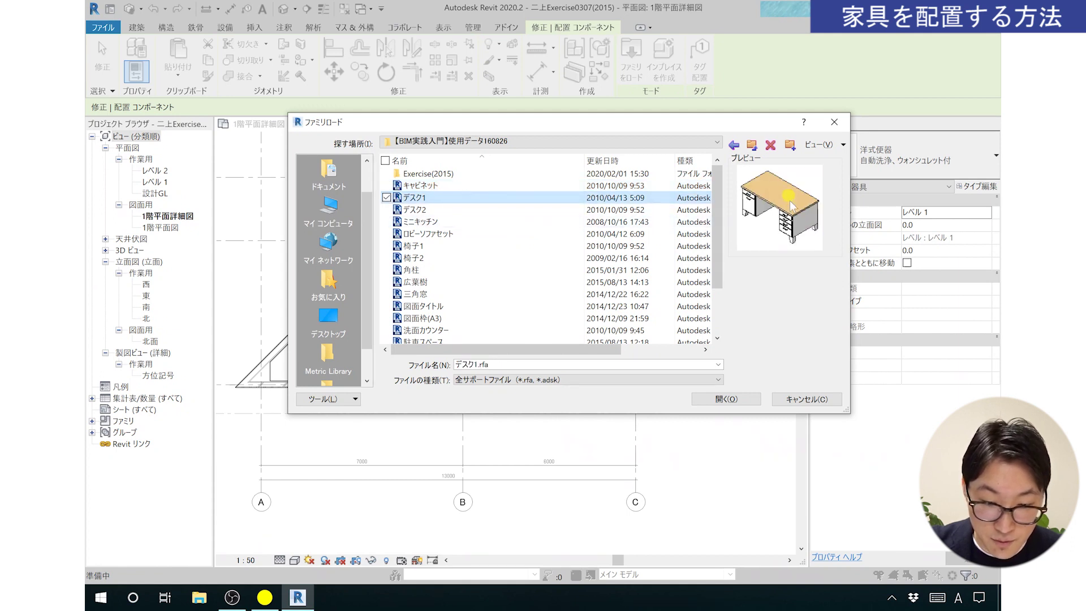
{"action": "left_click", "coordinate": [446, 210]}
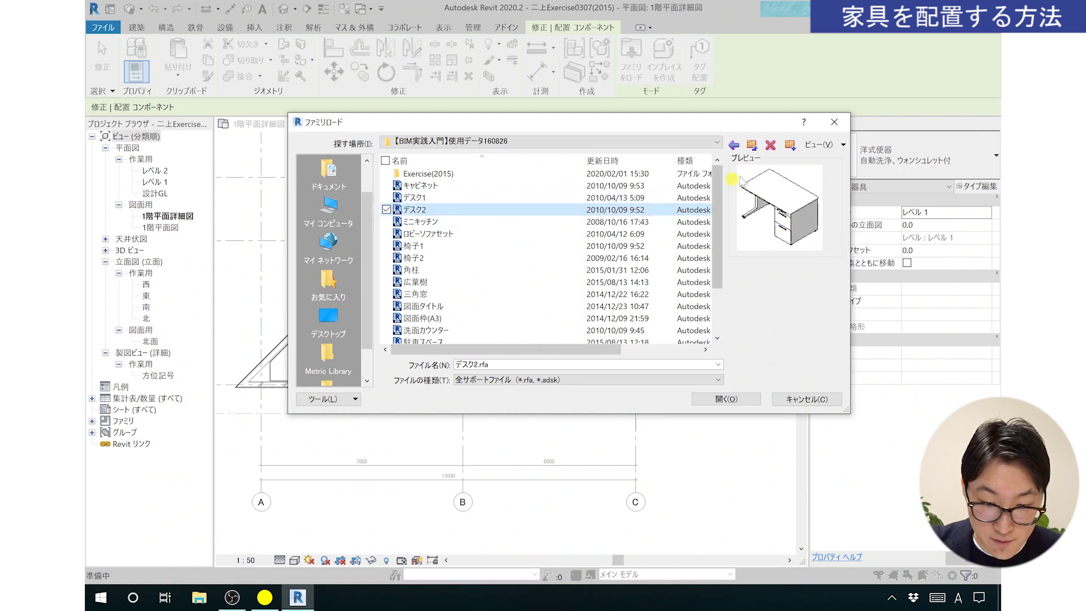
{"action": "left_click", "coordinate": [438, 223]}
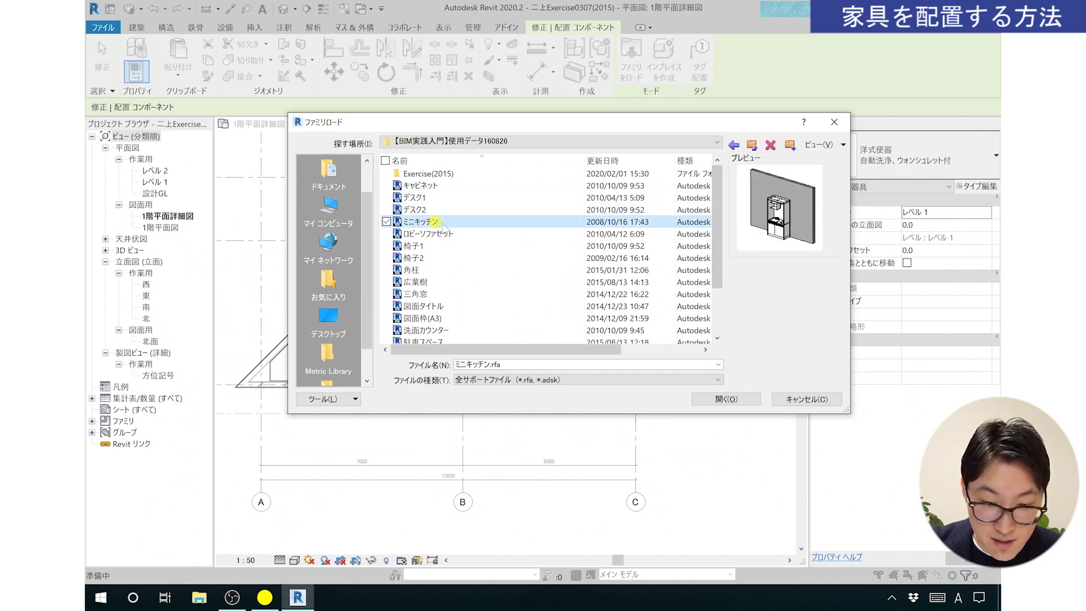
{"action": "left_click", "coordinate": [488, 235]}
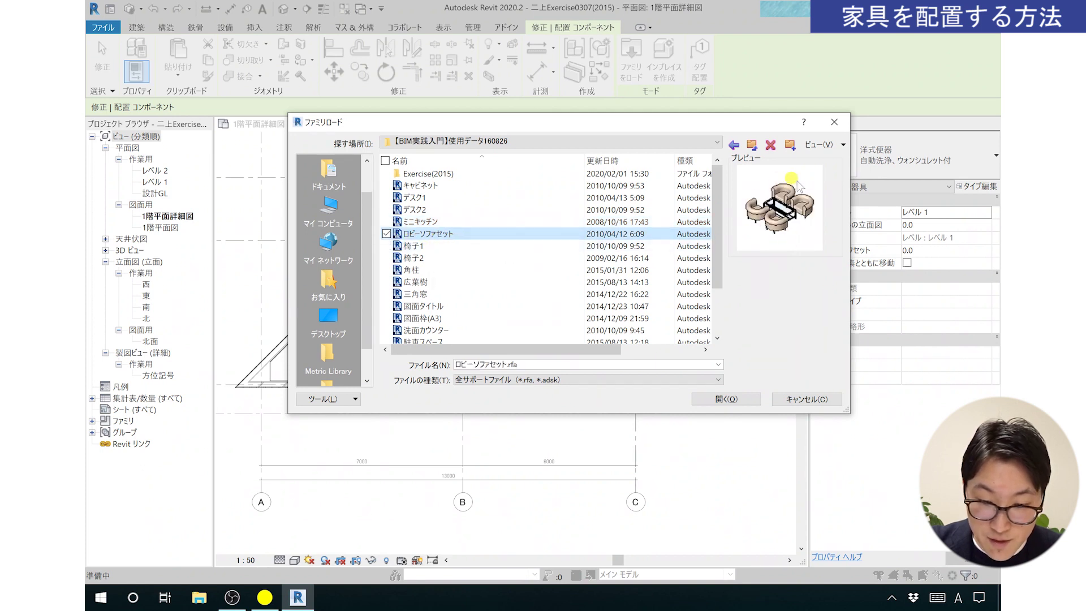
{"action": "left_click", "coordinate": [447, 245]}
{"action": "left_click", "coordinate": [448, 258]}
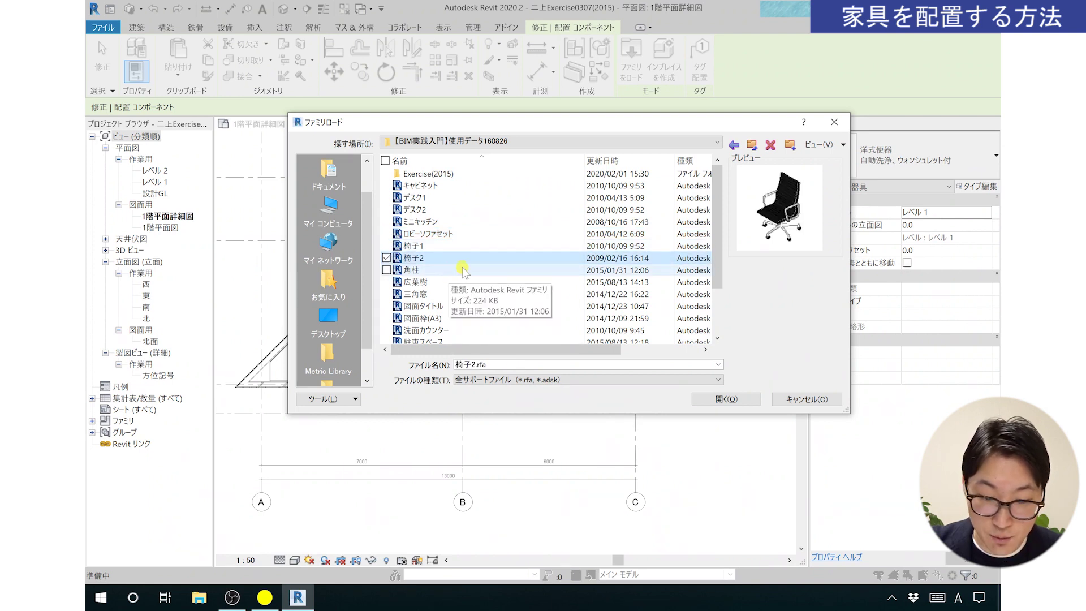
{"action": "scroll", "coordinate": [462, 270], "scroll_direction": "down", "scroll_amount": 2}
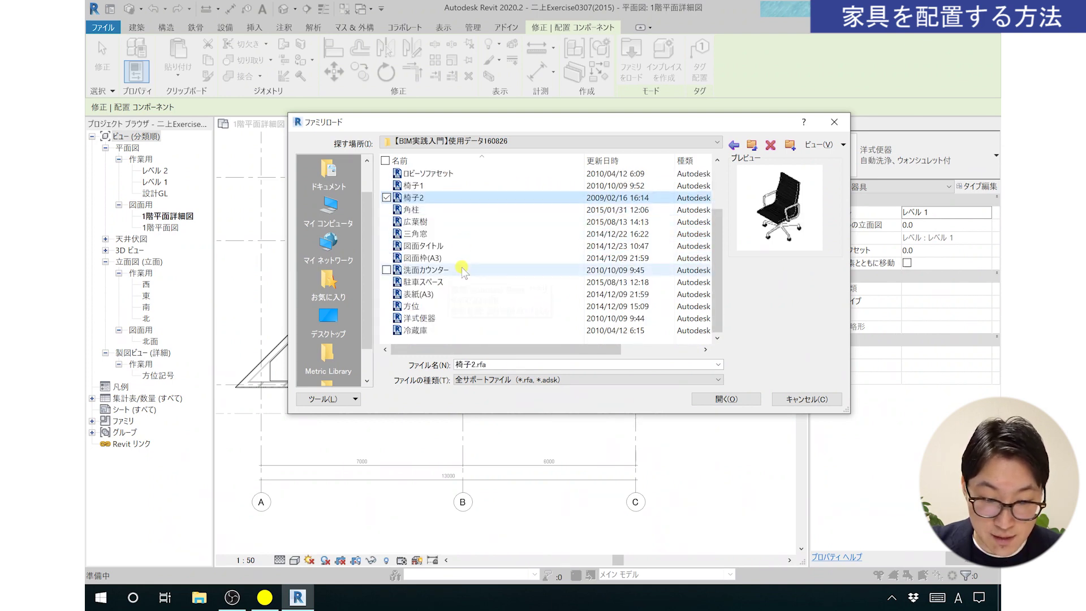
{"action": "left_click", "coordinate": [418, 332]}
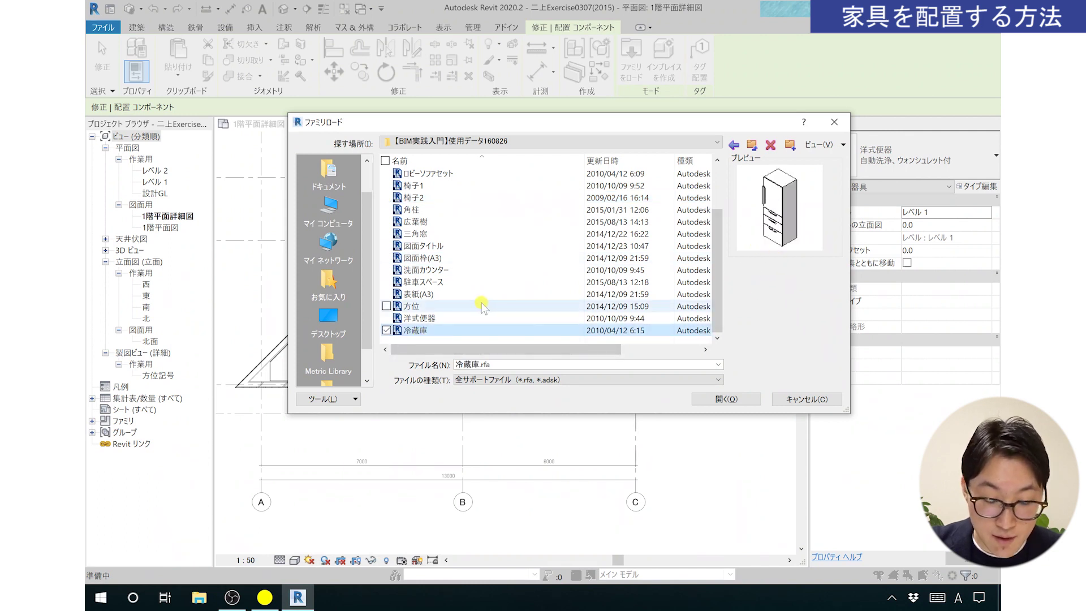
{"action": "scroll", "coordinate": [481, 306], "scroll_direction": "up", "scroll_amount": 2}
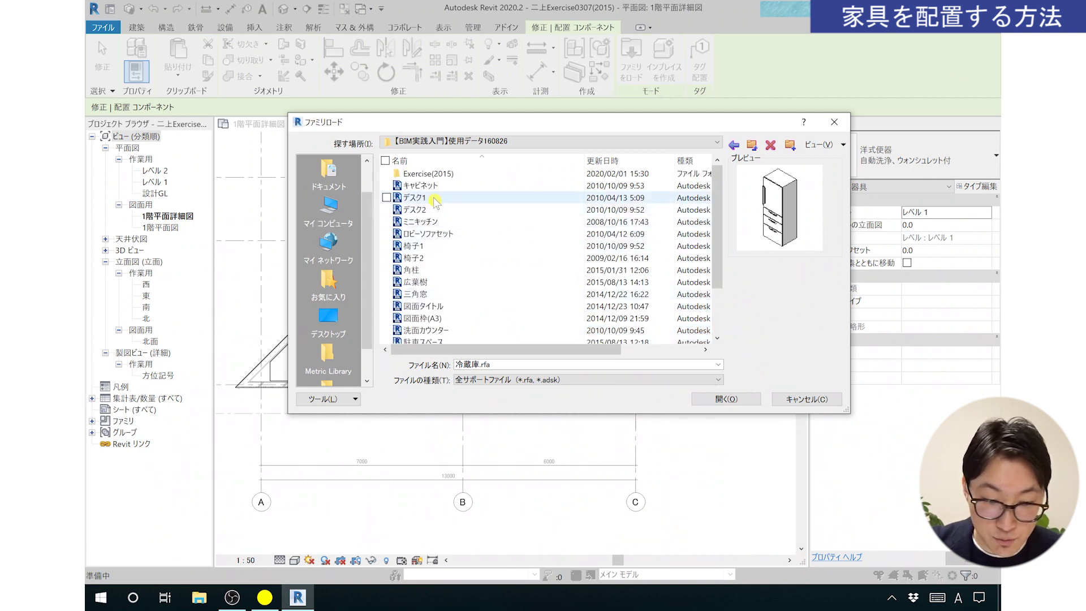
{"action": "left_click", "coordinate": [434, 190]}
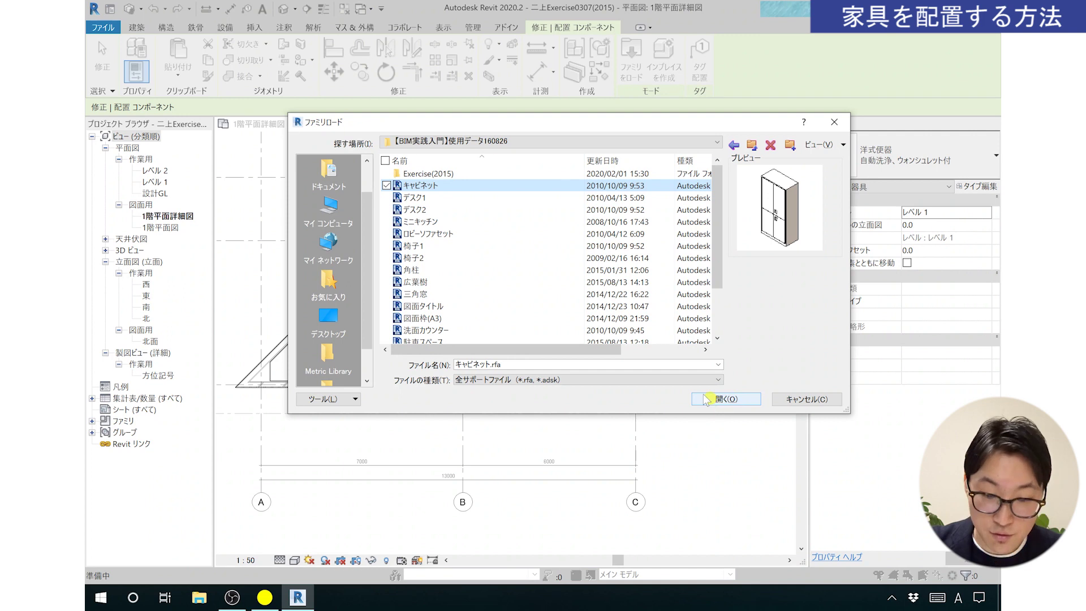
{"action": "double_click", "coordinate": [423, 186]}
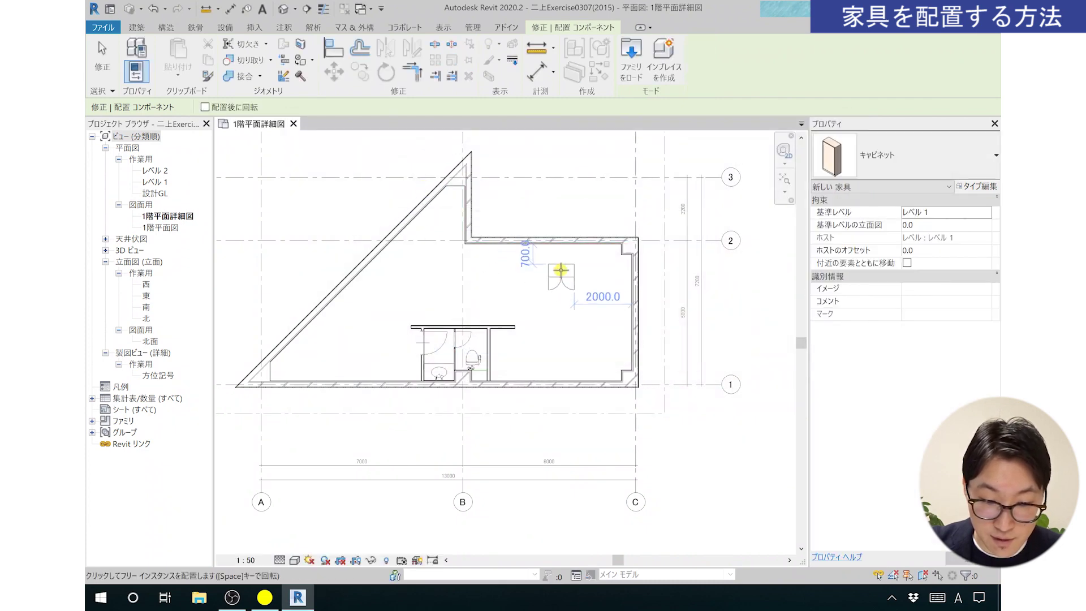
- Rotate the キャビネット in four quarter turns so its doors face into the room
{"action": "scroll", "coordinate": [551, 263], "scroll_direction": "up", "scroll_amount": 2}
{"action": "scroll", "coordinate": [554, 265], "scroll_direction": "up", "scroll_amount": 2}
{"action": "scroll", "coordinate": [554, 266], "scroll_direction": "down", "scroll_amount": 1}
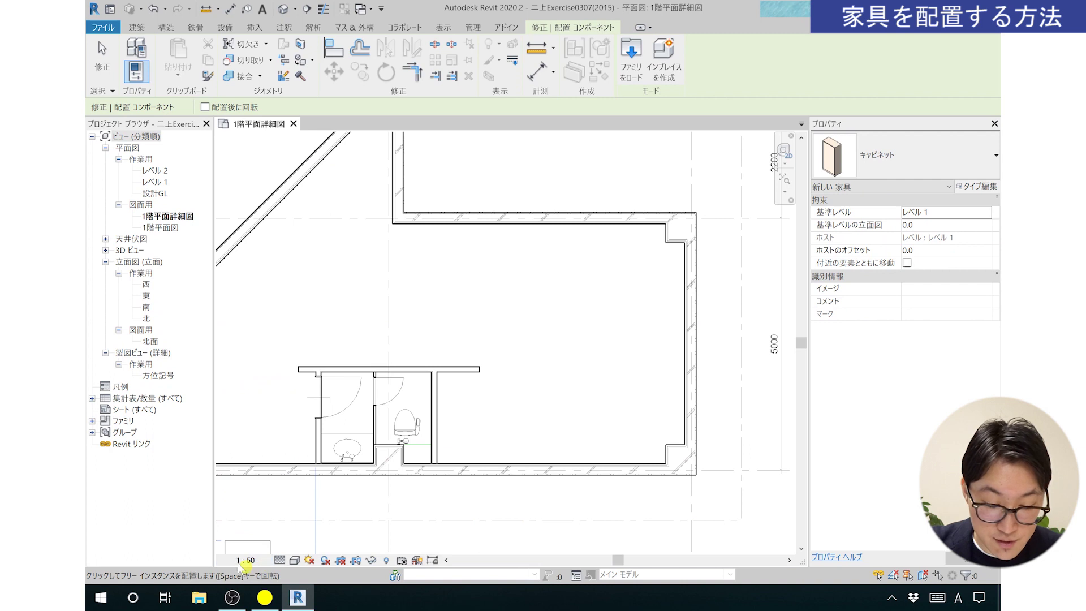
{"action": "scroll", "coordinate": [632, 269], "scroll_direction": "up", "scroll_amount": 2}
{"action": "scroll", "coordinate": [632, 269], "scroll_direction": "down", "scroll_amount": 1}
{"action": "scroll", "coordinate": [509, 258], "scroll_direction": "up", "scroll_amount": 2}
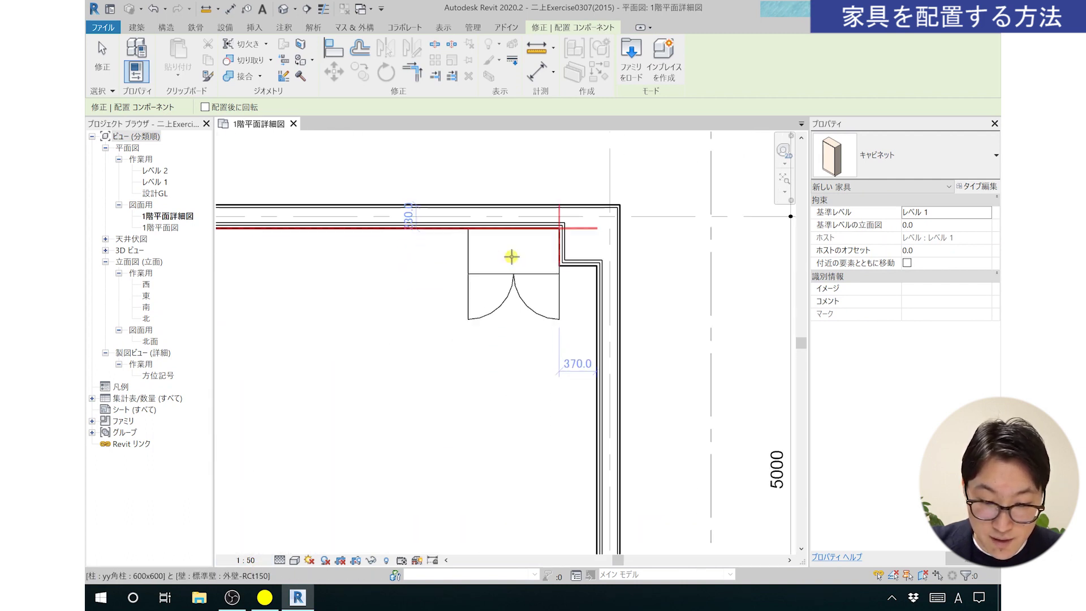
{"action": "scroll", "coordinate": [511, 257], "scroll_direction": "up", "scroll_amount": 1}
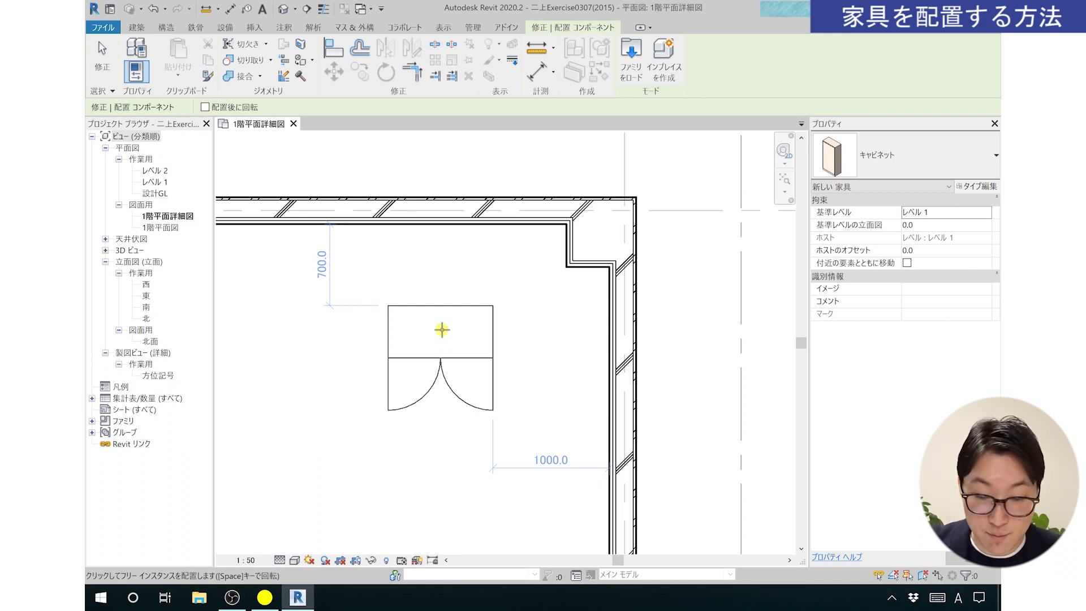
{"action": "key", "text": "space"}
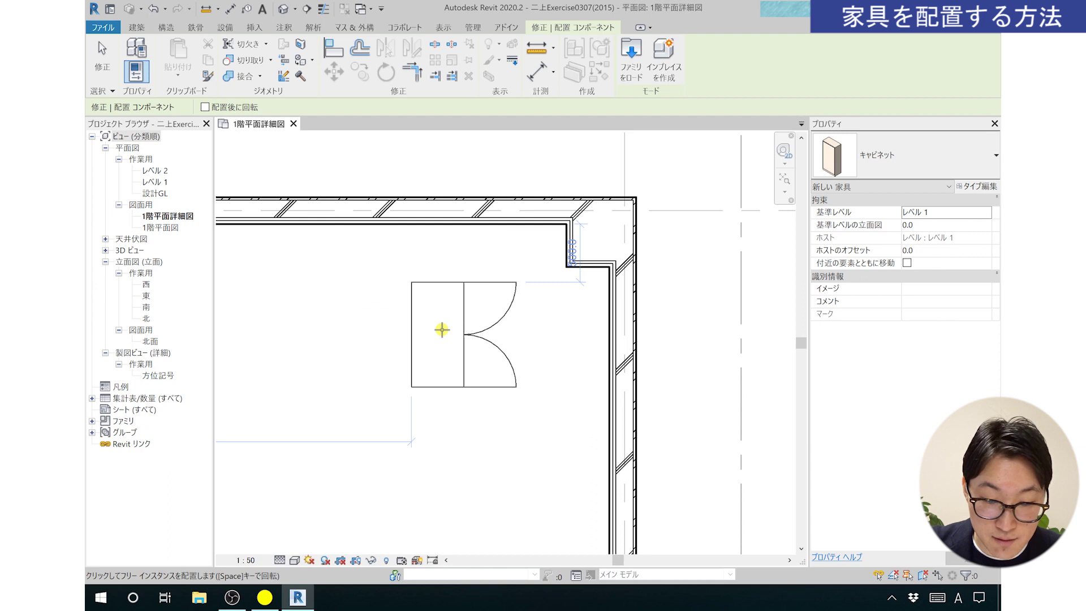
{"action": "key", "text": "space"}
{"action": "key", "text": "space"}
{"action": "key", "text": "space"}
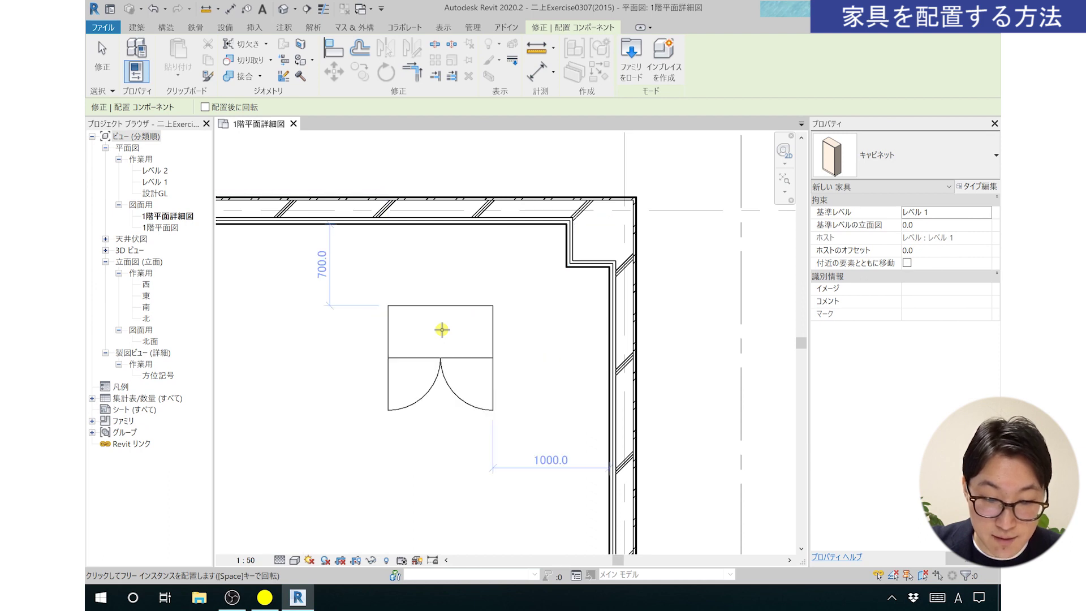
{"action": "key", "text": "space"}
{"action": "key", "text": "space"}
{"action": "key", "text": "space"}
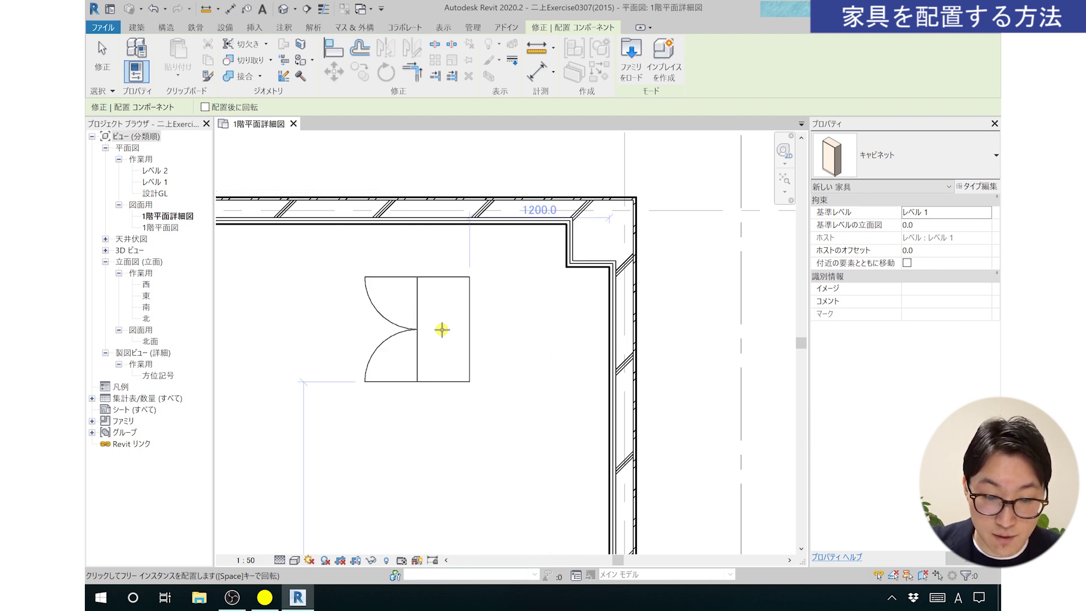
{"action": "key", "text": "space"}
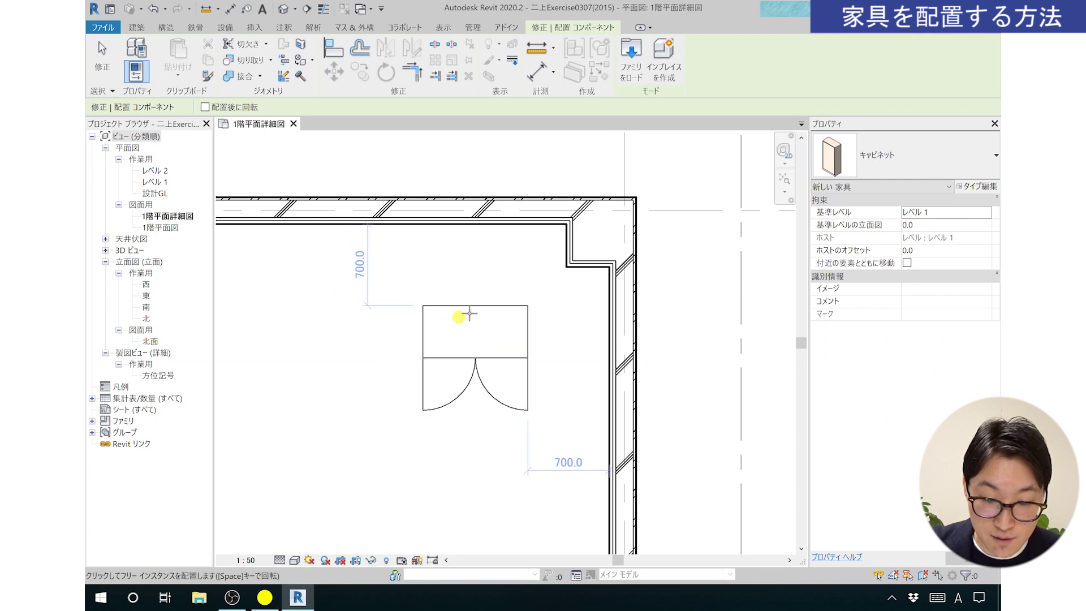
- Place cabinets side by side along the top wall, starting at the upper-right corner
{"action": "middle_click_drag", "start_coordinate": [478, 315], "coordinate": [507, 313]}
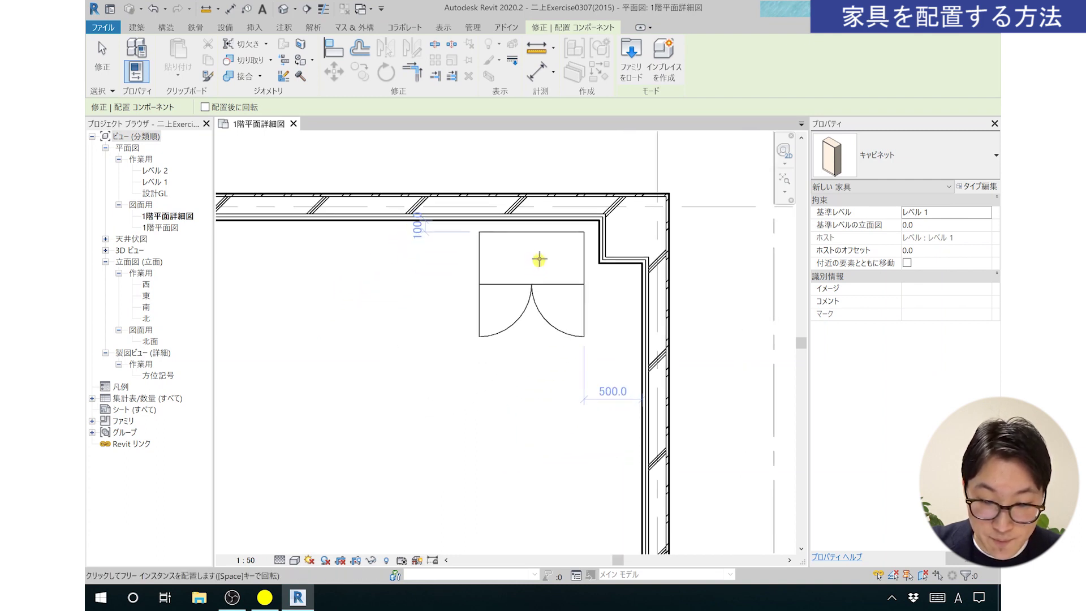
{"action": "scroll", "coordinate": [538, 256], "scroll_direction": "up", "scroll_amount": 1}
{"action": "scroll", "coordinate": [538, 253], "scroll_direction": "up", "scroll_amount": 1}
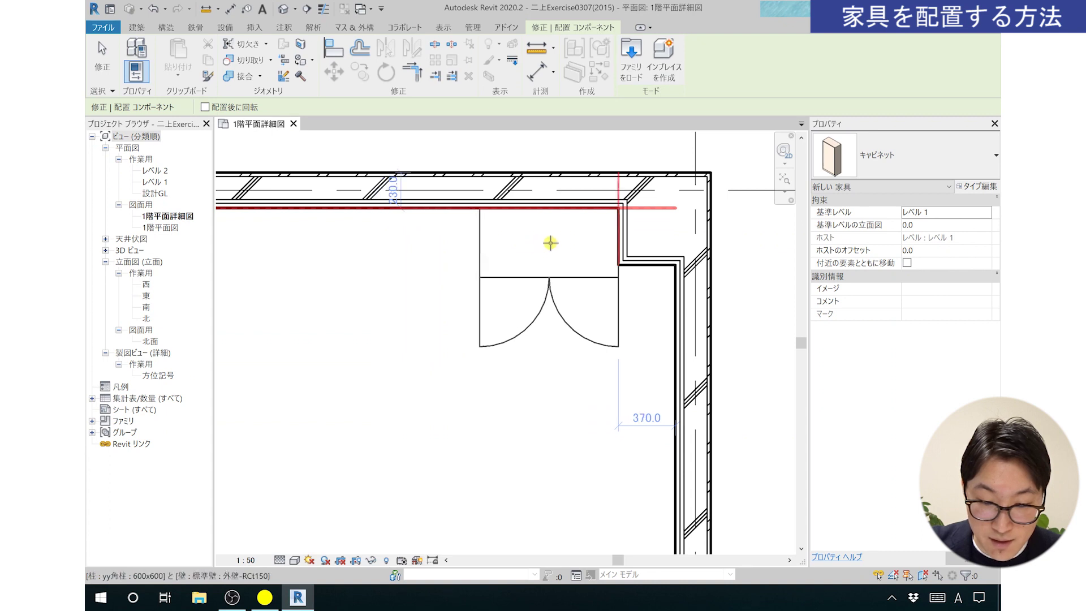
{"action": "left_click", "coordinate": [551, 243]}
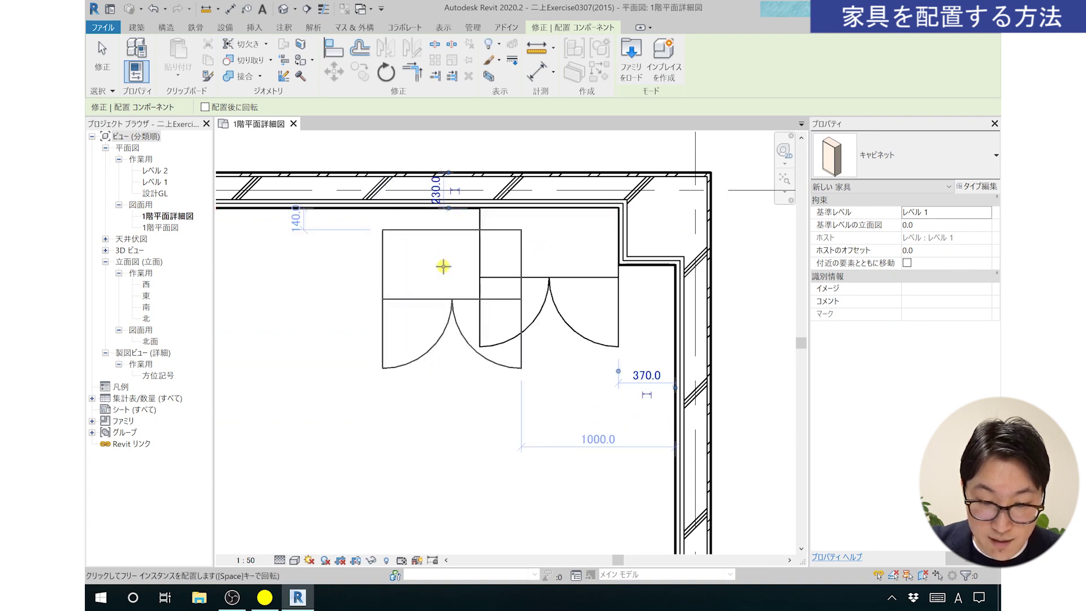
{"action": "middle_click_drag", "start_coordinate": [395, 286], "coordinate": [485, 286]}
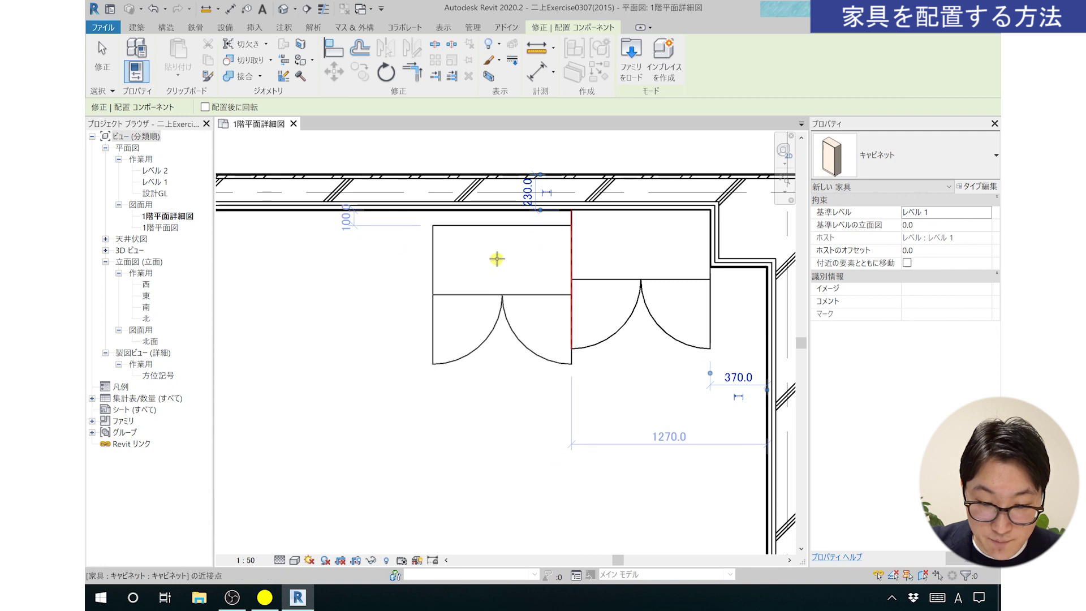
{"action": "left_click", "coordinate": [497, 252]}
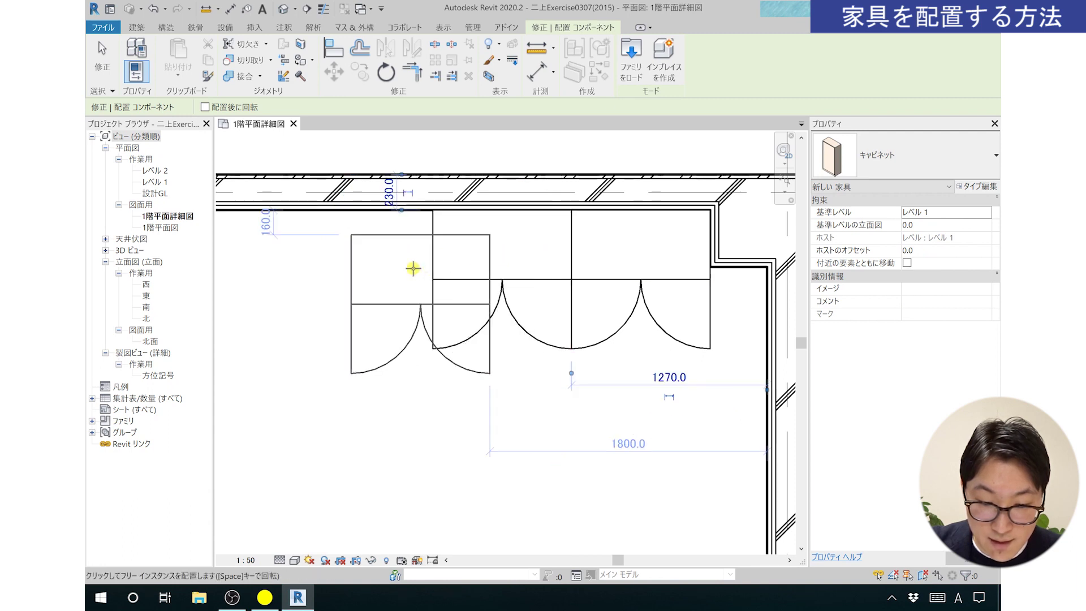
{"action": "middle_click_drag", "start_coordinate": [413, 268], "coordinate": [529, 272]}
{"action": "left_click", "coordinate": [472, 251]}
{"action": "scroll", "coordinate": [472, 251], "scroll_direction": "down", "scroll_amount": 2}
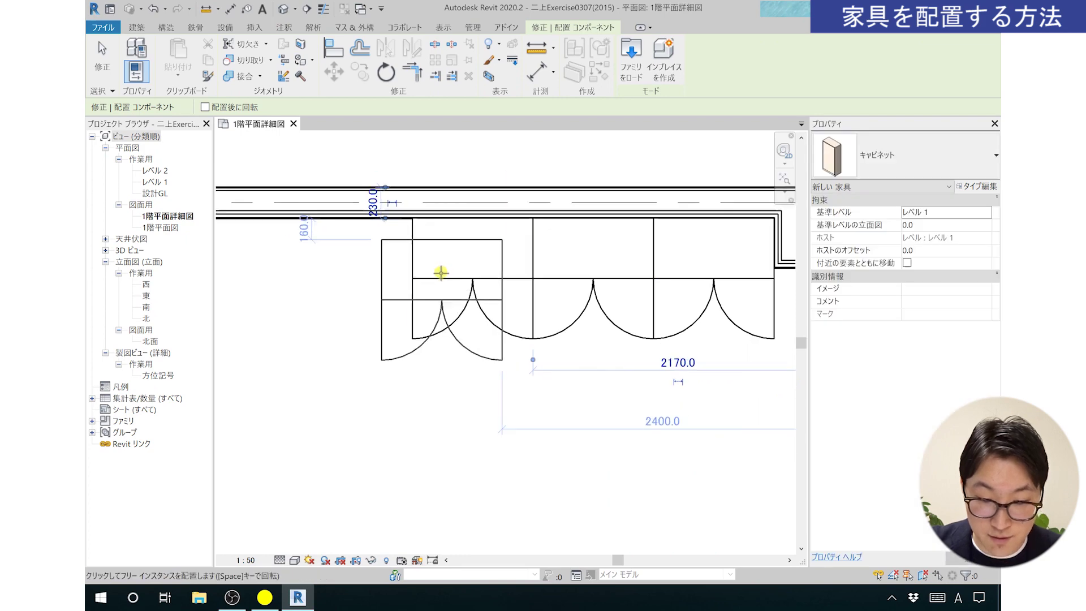
{"action": "scroll", "coordinate": [441, 272], "scroll_direction": "down", "scroll_amount": 2}
{"action": "key", "text": "Escape"}
{"action": "scroll", "coordinate": [526, 384], "scroll_direction": "down", "scroll_amount": 1}
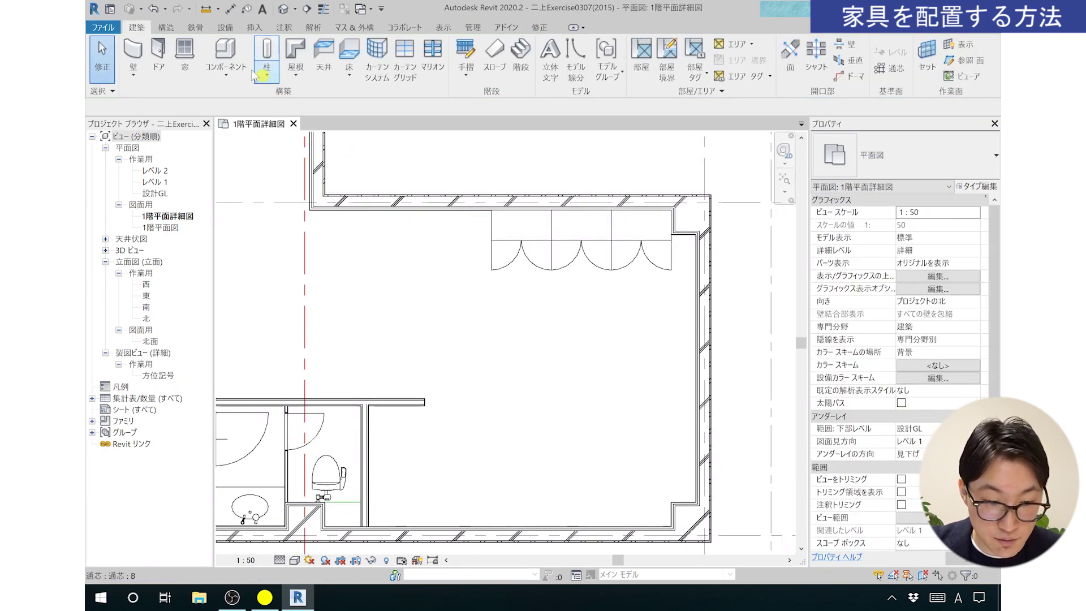
{"action": "left_click", "coordinate": [226, 51]}
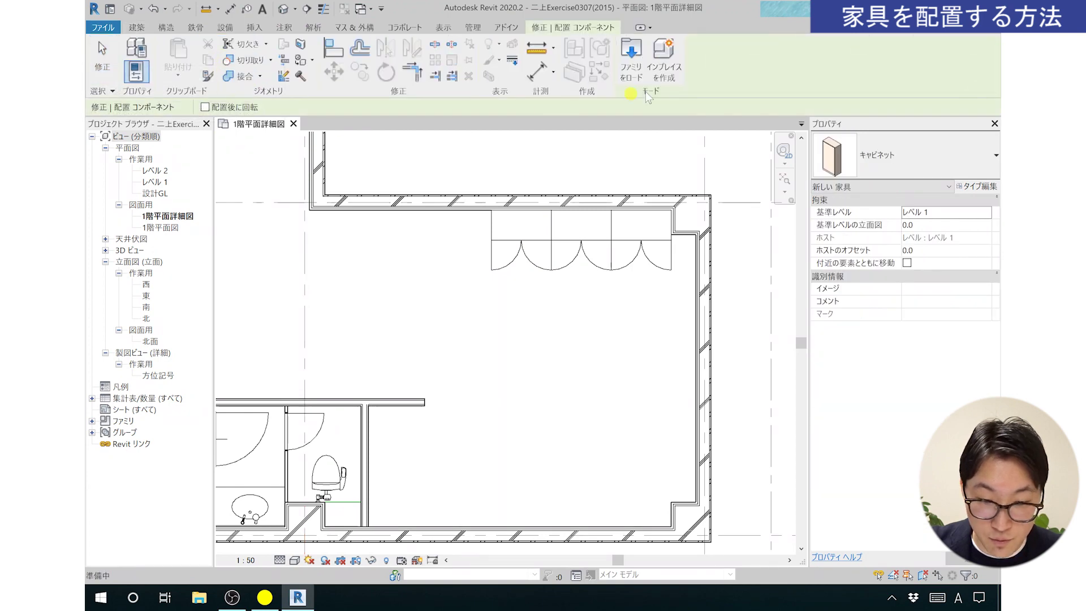
- Load a desk family and place the desk in the lower middle of the room
{"action": "left_click", "coordinate": [631, 57]}
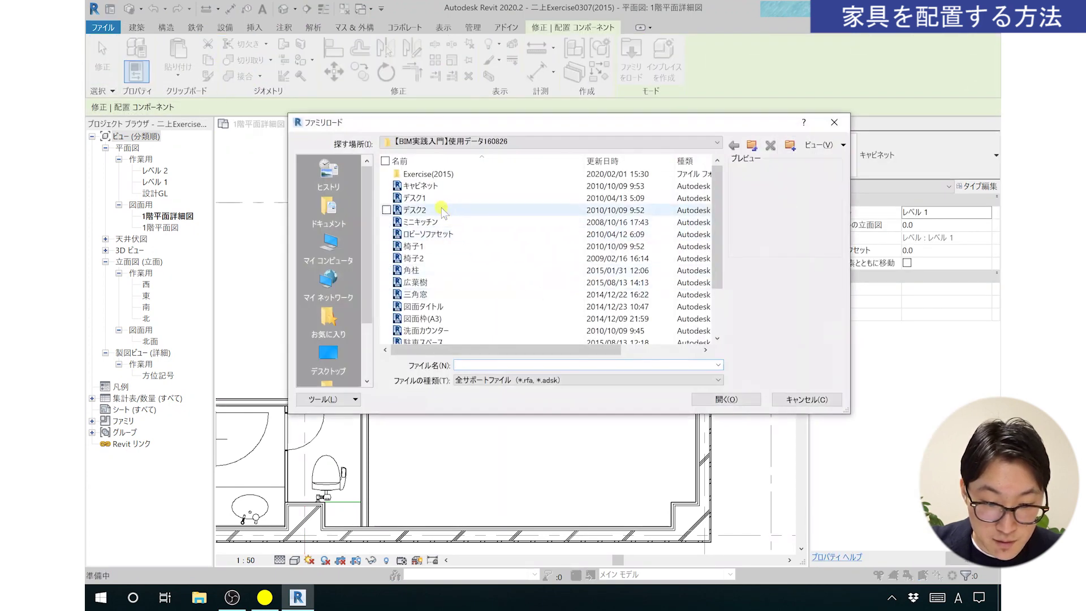
{"action": "double_click", "coordinate": [441, 206]}
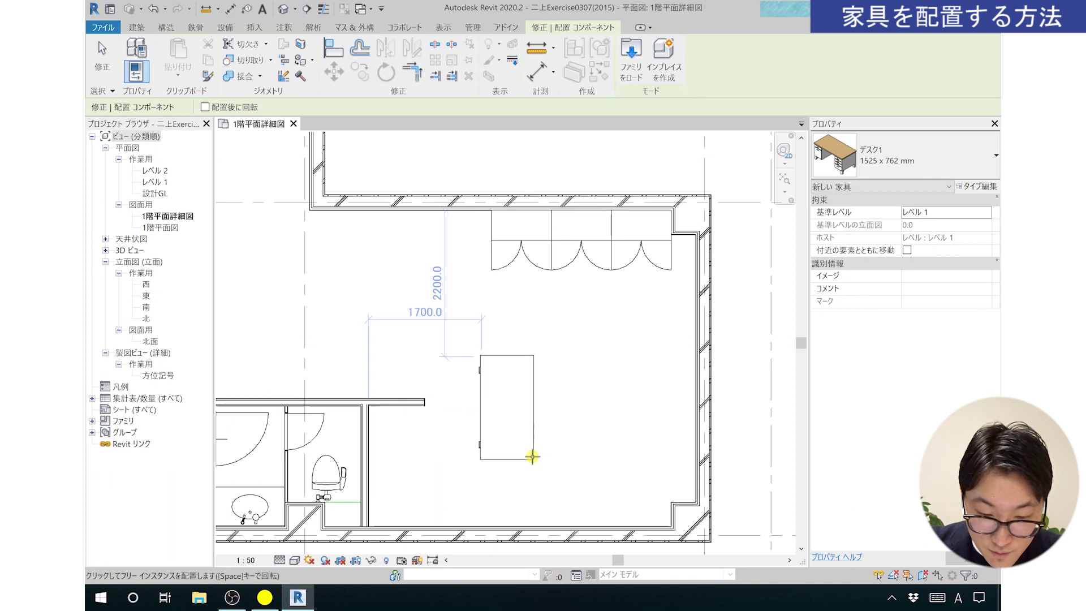
{"action": "scroll", "coordinate": [628, 439], "scroll_direction": "up", "scroll_amount": 2}
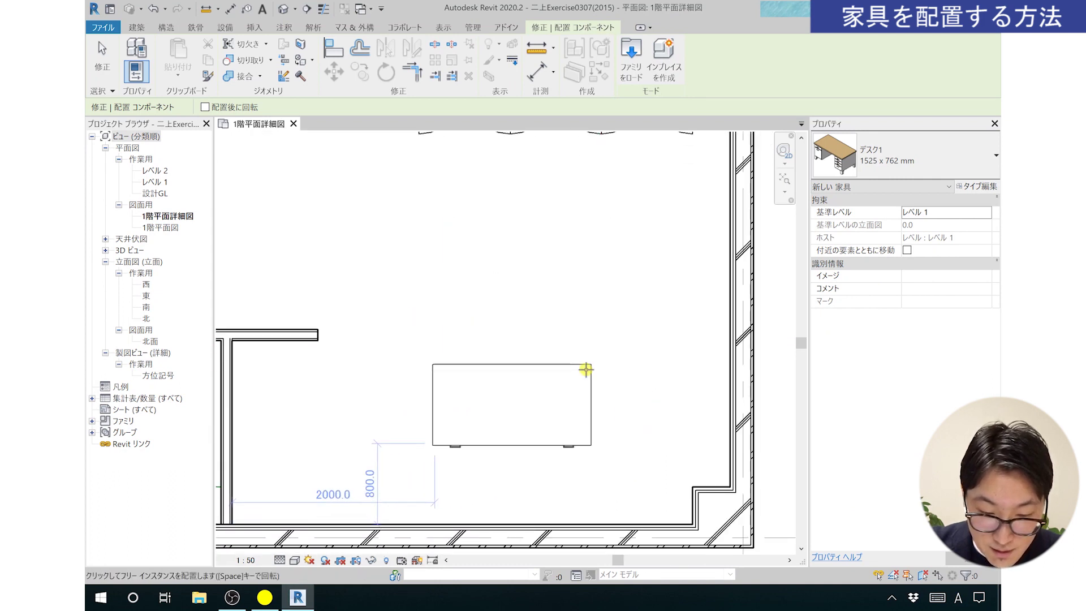
{"action": "left_click", "coordinate": [563, 378]}
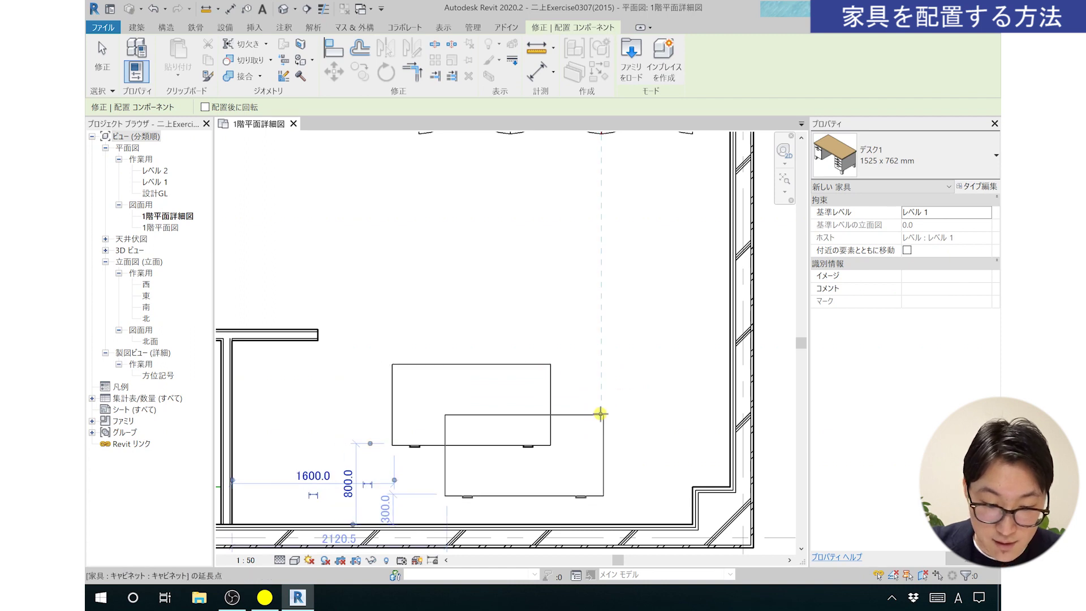
{"action": "left_click", "coordinate": [106, 63]}
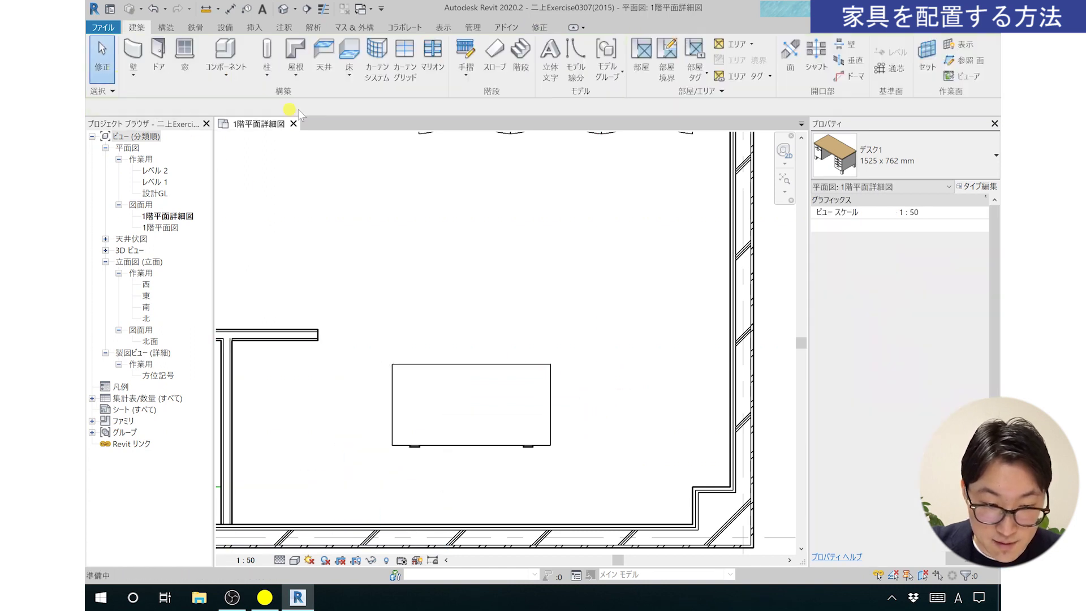
- Load デスク2 and place two desks side by side above the first desk
{"action": "left_click", "coordinate": [226, 54]}
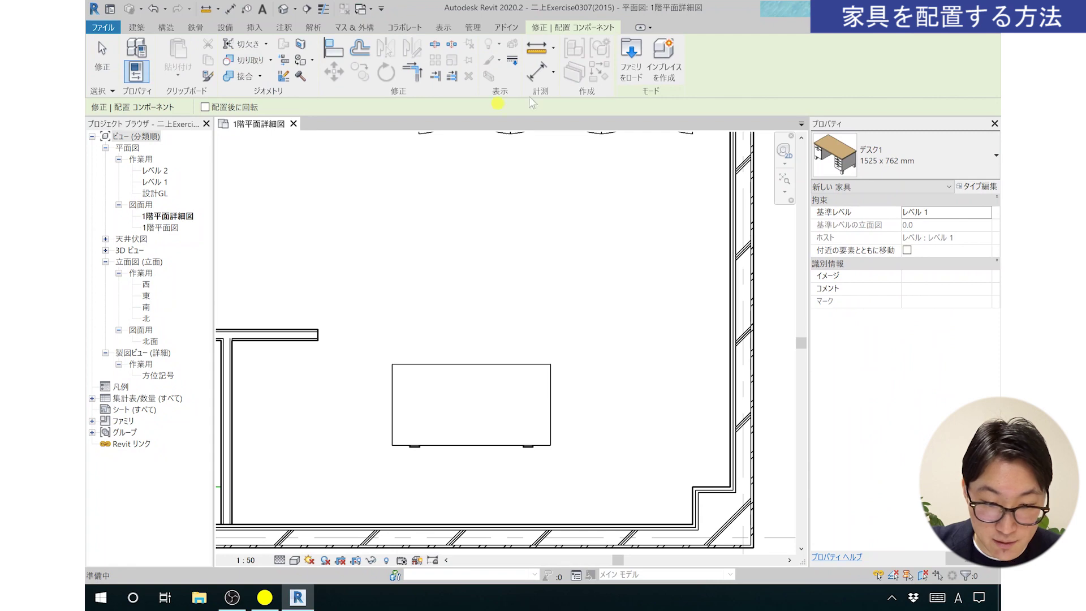
{"action": "left_click", "coordinate": [631, 56]}
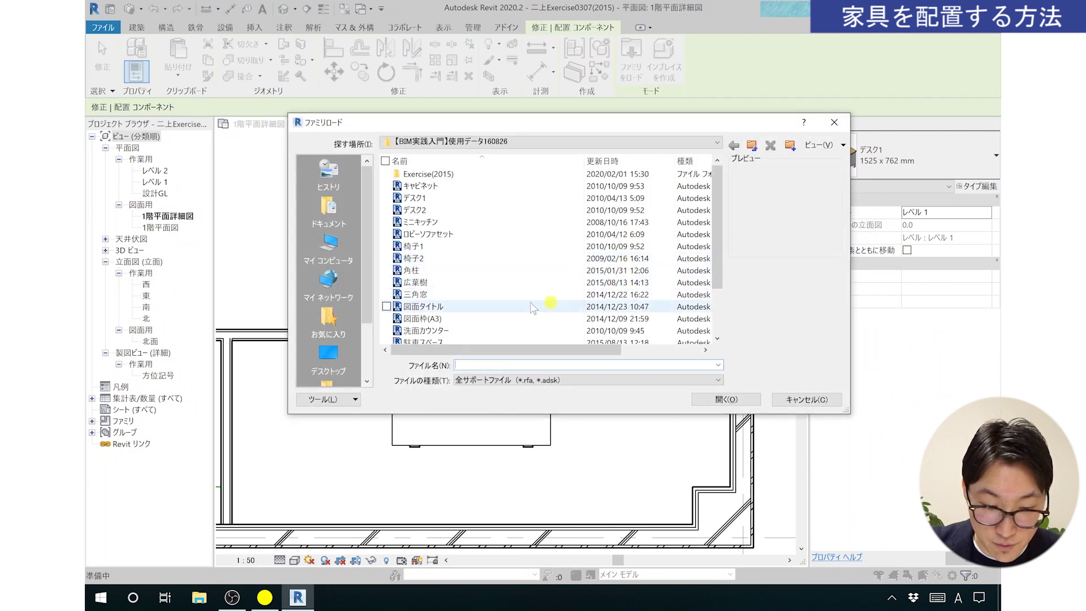
{"action": "double_click", "coordinate": [419, 209]}
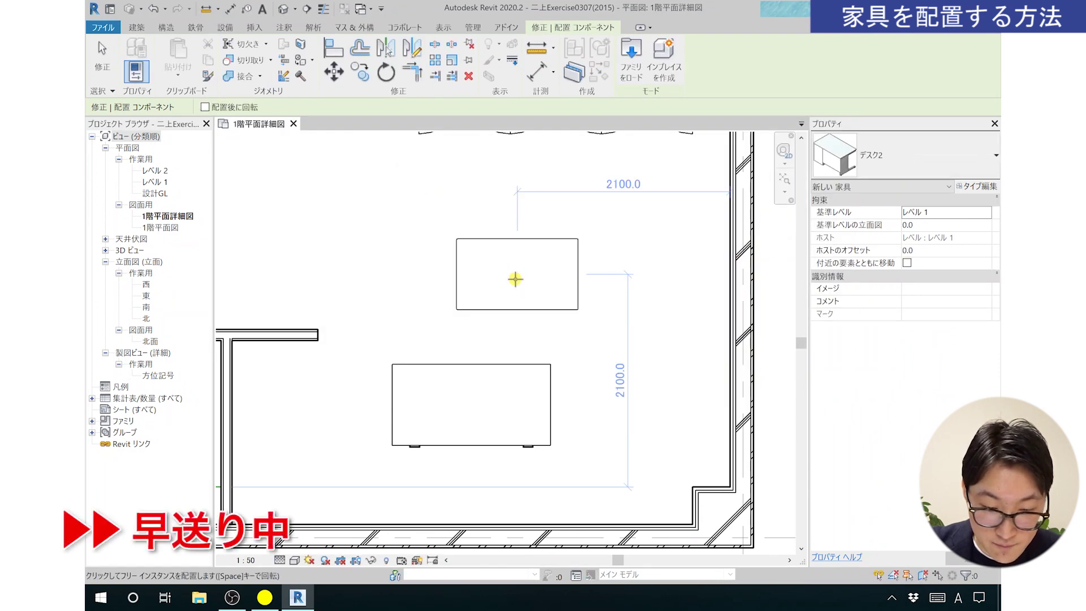
{"action": "left_click", "coordinate": [431, 301]}
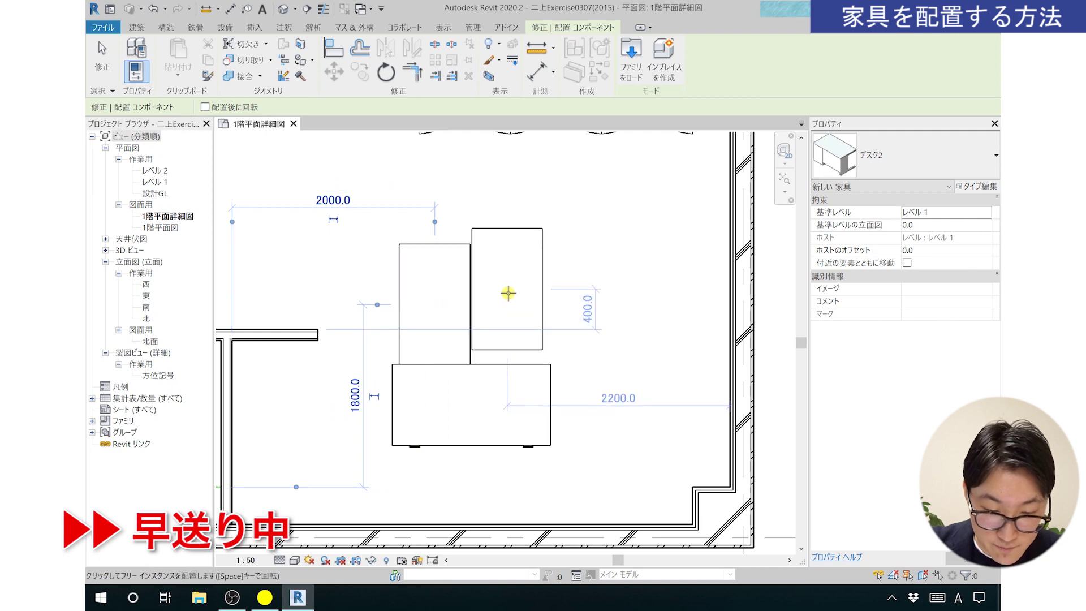
{"action": "left_click", "coordinate": [509, 298]}
- Place the ミニキッチン against the toilet wall and the 冷蔵庫 refrigerator above it
{"action": "left_click", "coordinate": [613, 67]}
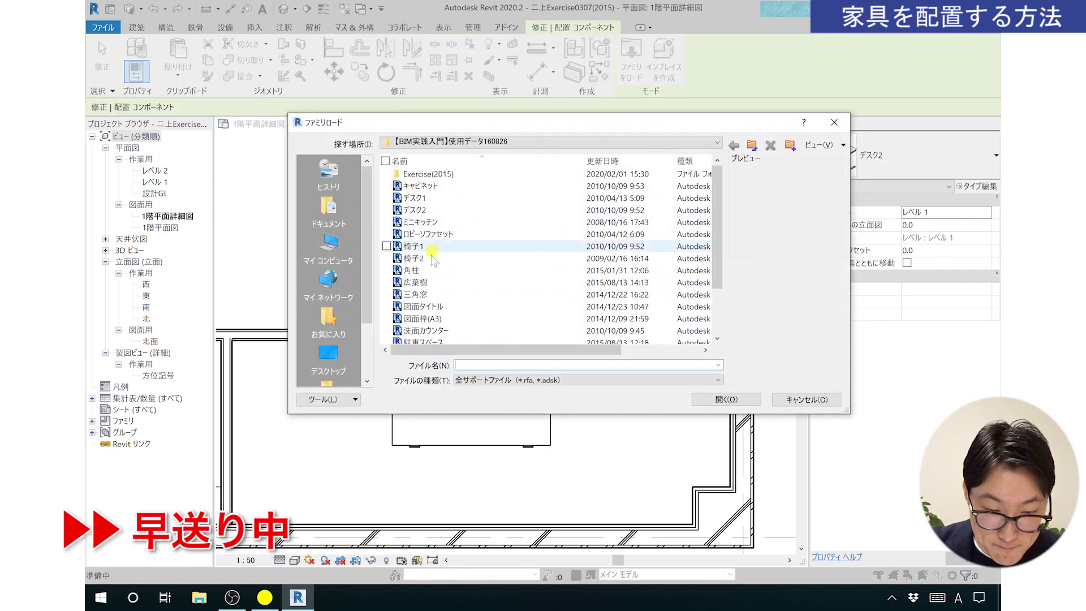
{"action": "double_click", "coordinate": [436, 238]}
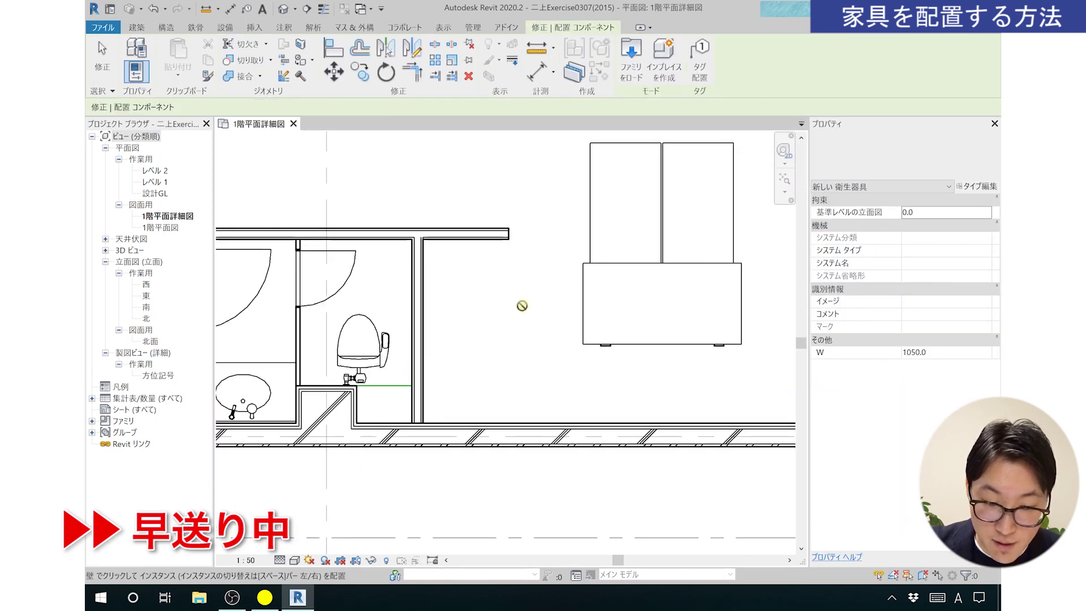
{"action": "left_click", "coordinate": [422, 350]}
{"action": "left_click", "coordinate": [631, 67]}
{"action": "scroll", "coordinate": [498, 263], "scroll_direction": "down", "scroll_amount": 3}
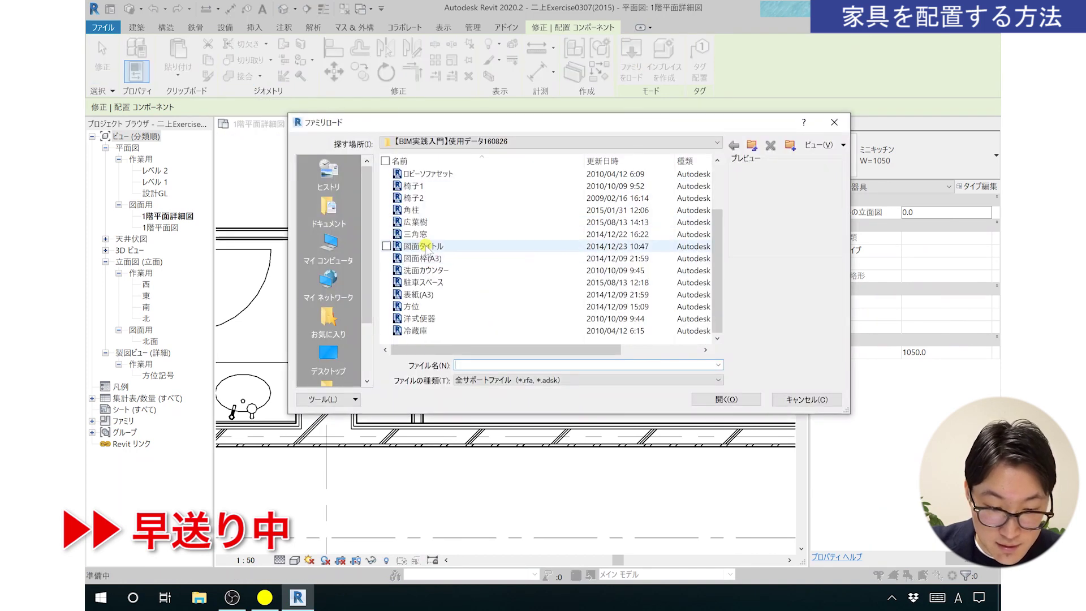
{"action": "double_click", "coordinate": [443, 330]}
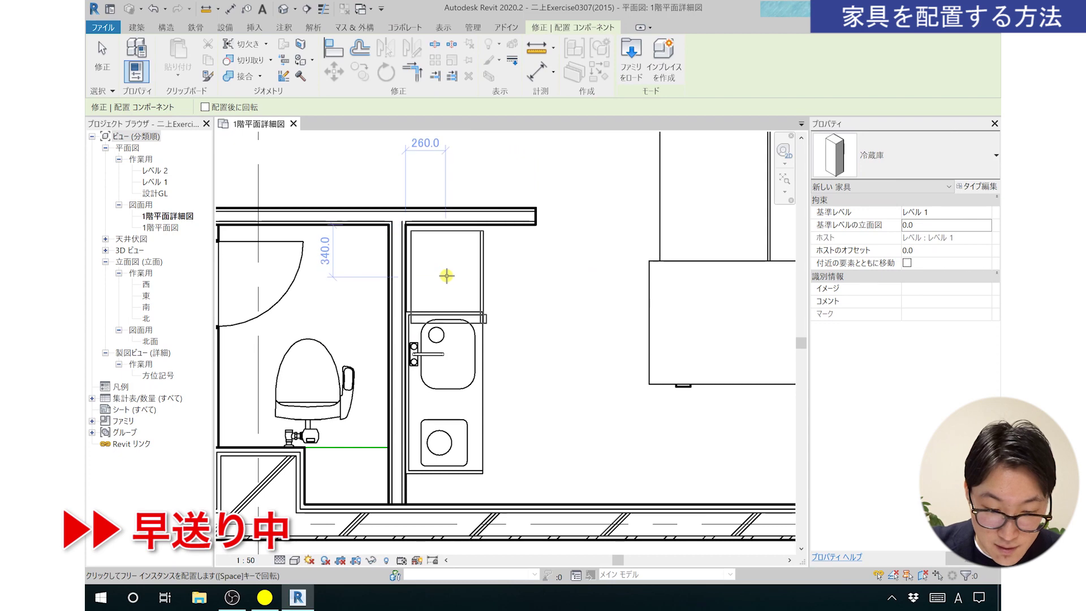
{"action": "left_click", "coordinate": [446, 272]}
{"action": "key", "text": "Escape"}
{"action": "key", "text": "Escape"}
- Load the ロビーソファセット and place it in the room rotated a quarter turn
{"action": "left_click", "coordinate": [229, 53]}
{"action": "left_click", "coordinate": [631, 67]}
{"action": "left_click", "coordinate": [446, 235]}
{"action": "double_click", "coordinate": [446, 235]}
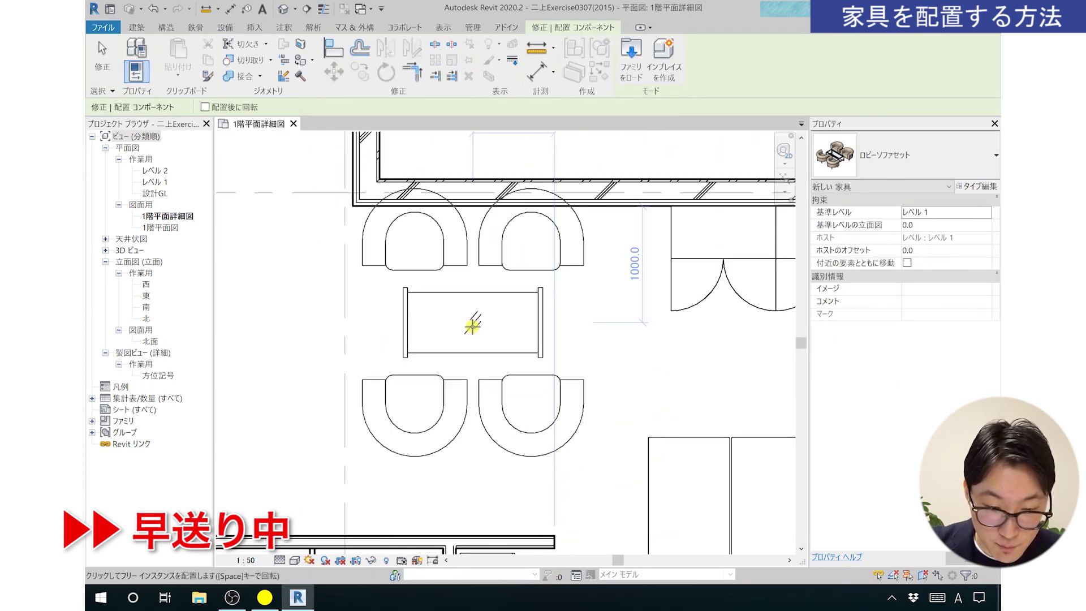
{"action": "key", "text": "space"}
{"action": "left_click", "coordinate": [482, 354]}
- Place a 椅子1 chair below the desks and 椅子2 chairs facing them from right and left
{"action": "left_click", "coordinate": [631, 57]}
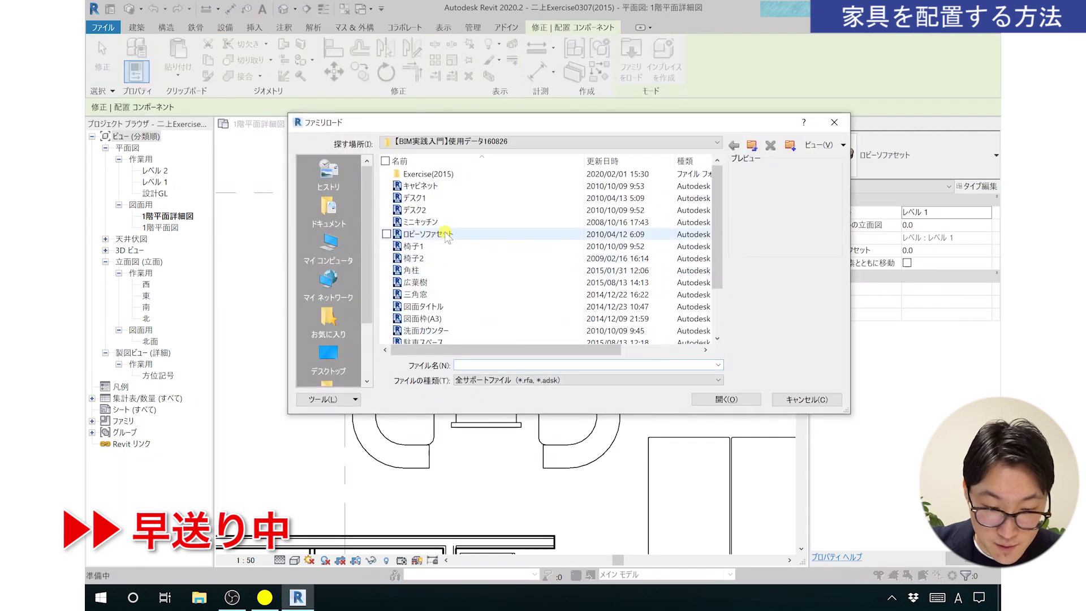
{"action": "double_click", "coordinate": [412, 213]}
{"action": "mouse_move", "coordinate": [580, 322]}
{"action": "middle_mouse_down"}
{"action": "mouse_move", "coordinate": [528, 344]}
{"action": "mouse_move", "coordinate": [528, 399]}
{"action": "middle_mouse_up"}
{"action": "left_click", "coordinate": [508, 415]}
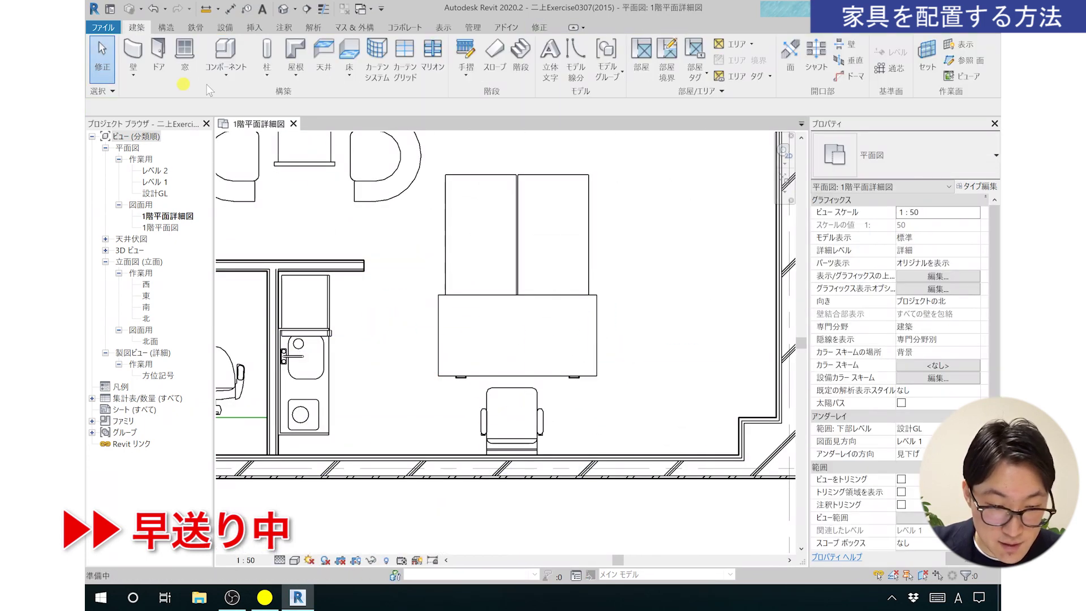
{"action": "left_click", "coordinate": [631, 57]}
{"action": "double_click", "coordinate": [436, 243]}
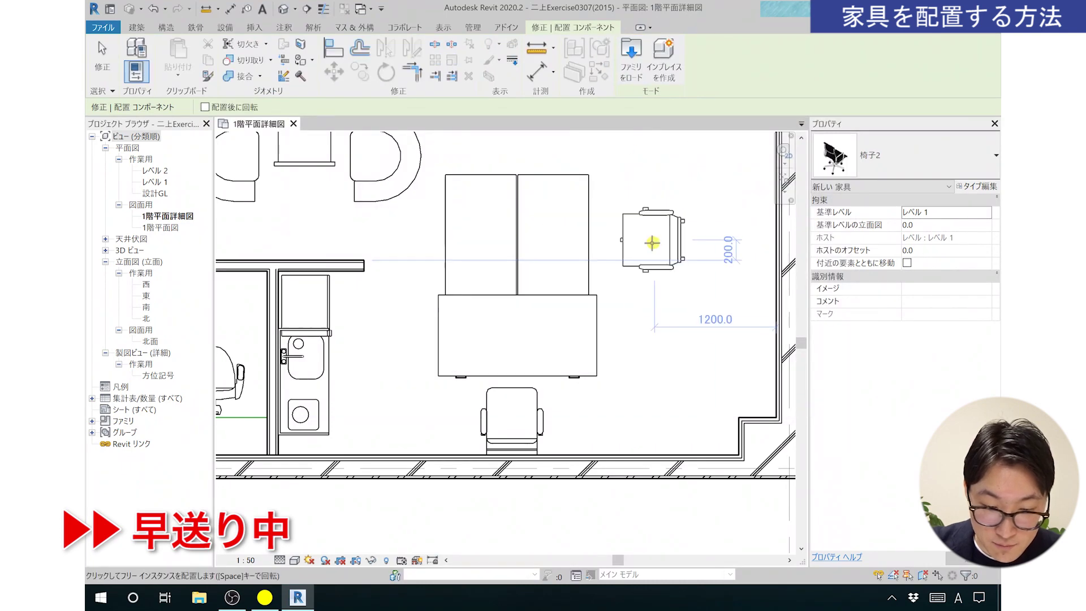
{"action": "key", "text": "space"}
{"action": "left_click", "coordinate": [634, 235]}
{"action": "key", "text": "space"}
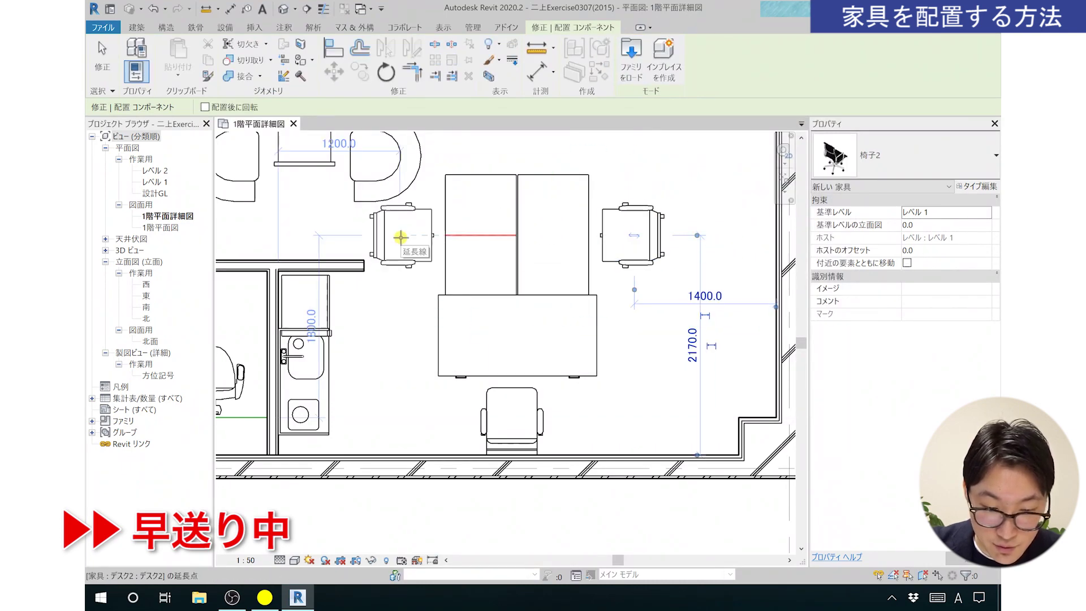
{"action": "left_click", "coordinate": [400, 239]}
{"action": "key", "text": "Escape"}
{"action": "key", "text": "Escape"}
{"action": "scroll", "coordinate": [667, 376], "scroll_direction": "down", "scroll_amount": 2}
{"action": "scroll", "coordinate": [618, 385], "scroll_direction": "down", "scroll_amount": 2}
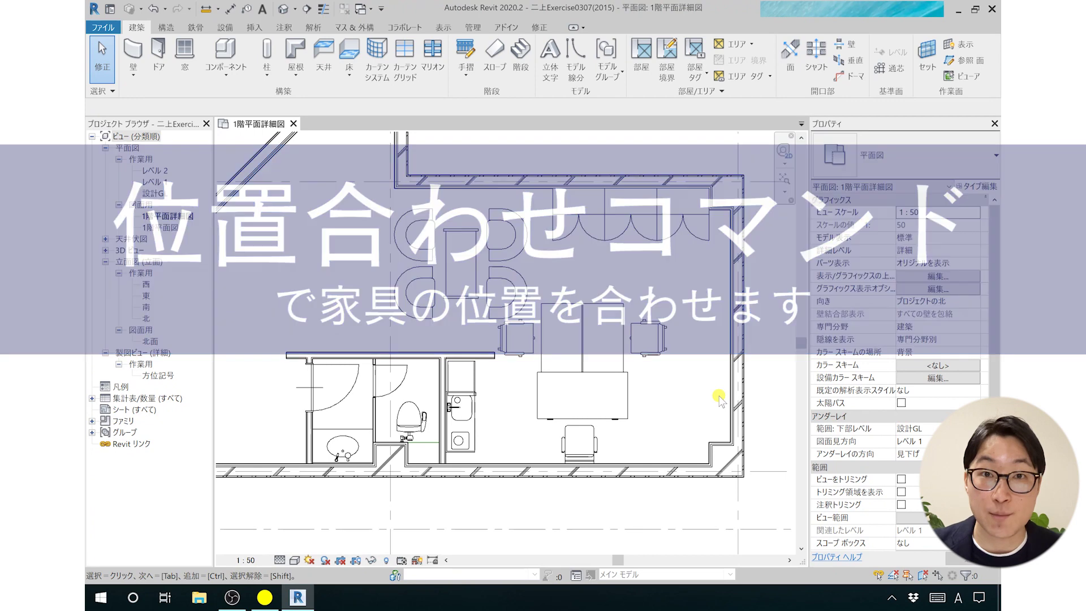
{"action": "scroll", "coordinate": [496, 444], "scroll_direction": "up", "scroll_amount": 2}
{"action": "scroll", "coordinate": [496, 444], "scroll_direction": "up", "scroll_amount": 1}
{"action": "scroll", "coordinate": [496, 443], "scroll_direction": "up", "scroll_amount": 1}
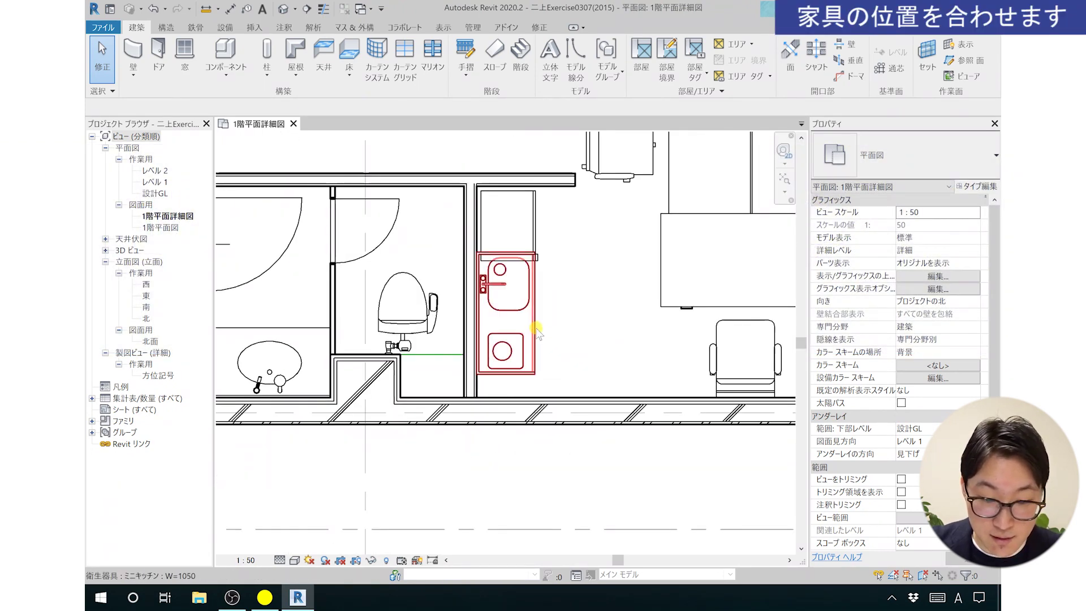
{"action": "left_click", "coordinate": [535, 295]}
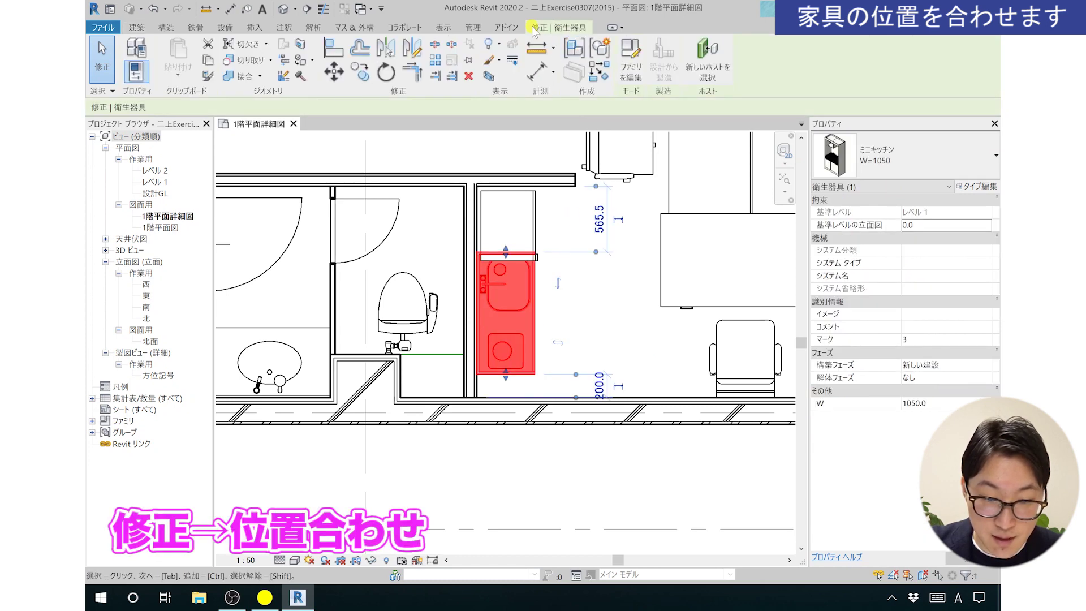
- Align the mini-kitchen's bottom edge to the wall face
{"action": "left_click", "coordinate": [334, 50]}
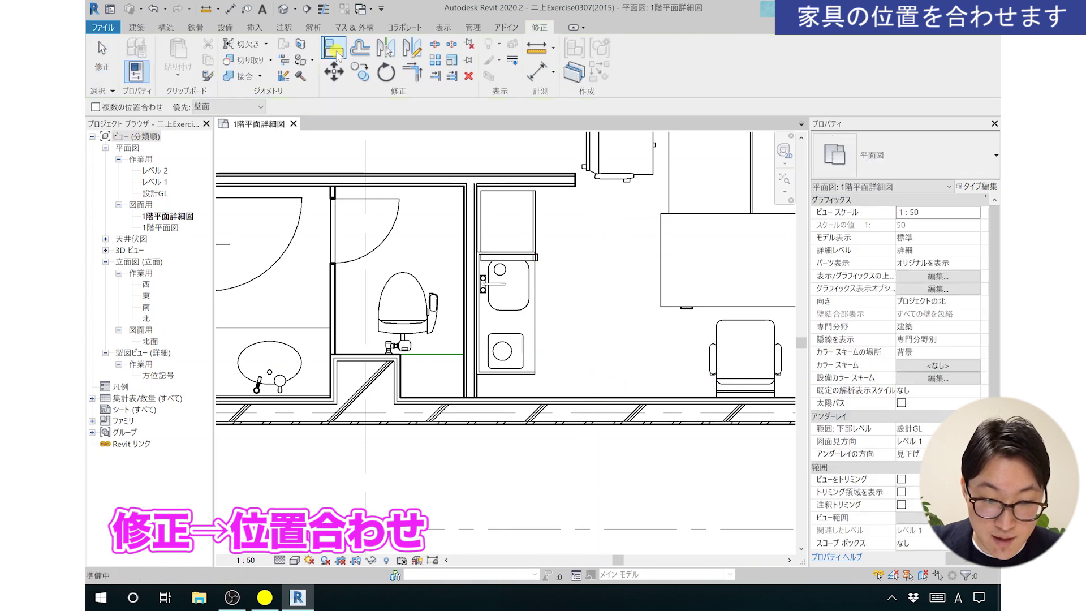
{"action": "scroll", "coordinate": [511, 416], "scroll_direction": "up", "scroll_amount": 2}
{"action": "scroll", "coordinate": [512, 416], "scroll_direction": "up", "scroll_amount": 1}
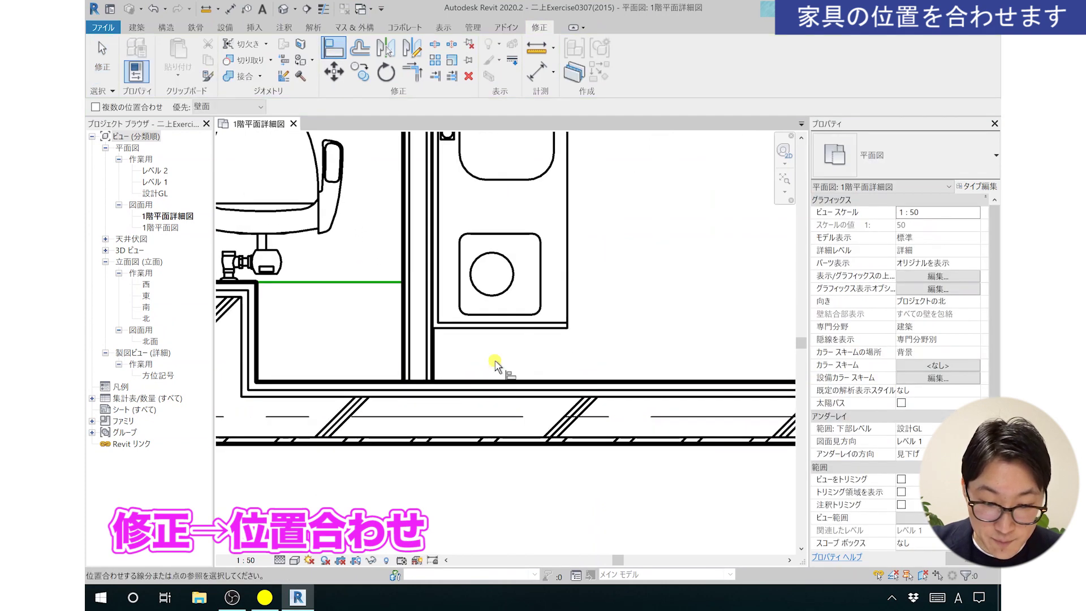
{"action": "scroll", "coordinate": [492, 362], "scroll_direction": "up", "scroll_amount": 1}
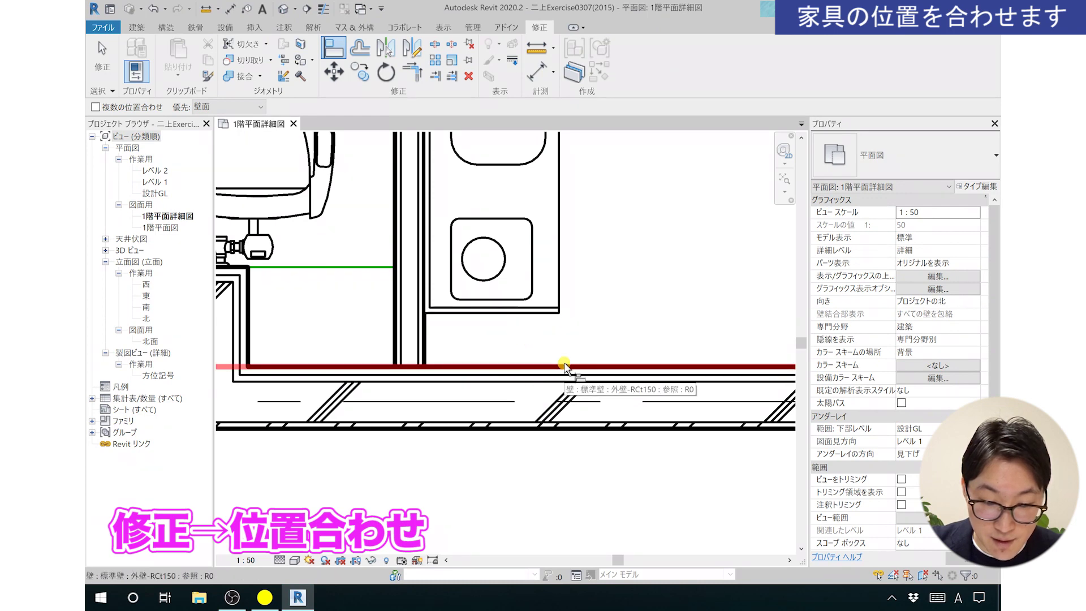
{"action": "left_click", "coordinate": [521, 367]}
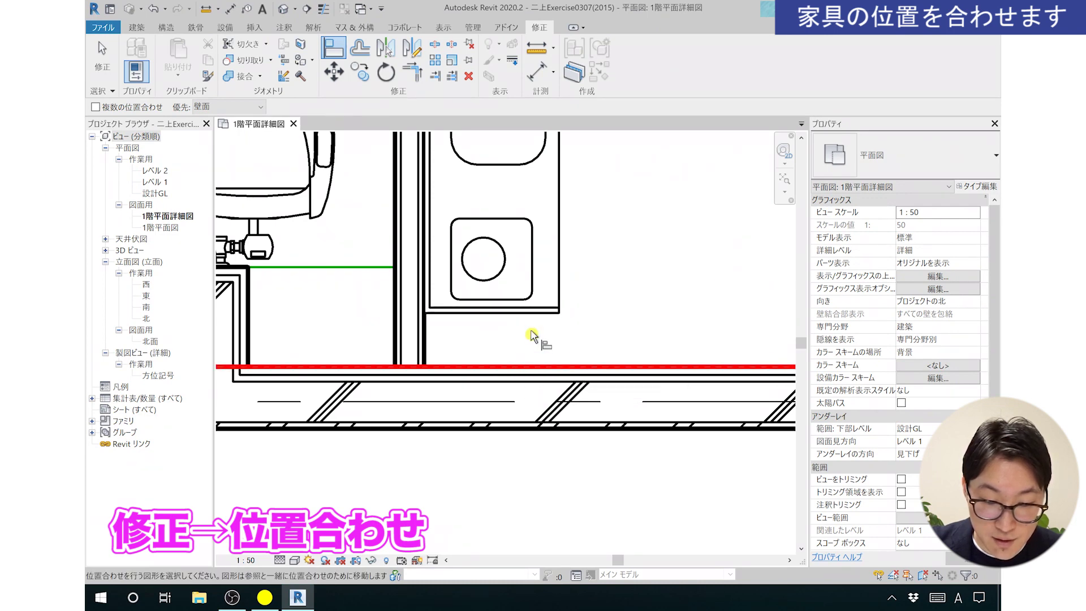
{"action": "left_click", "coordinate": [530, 314]}
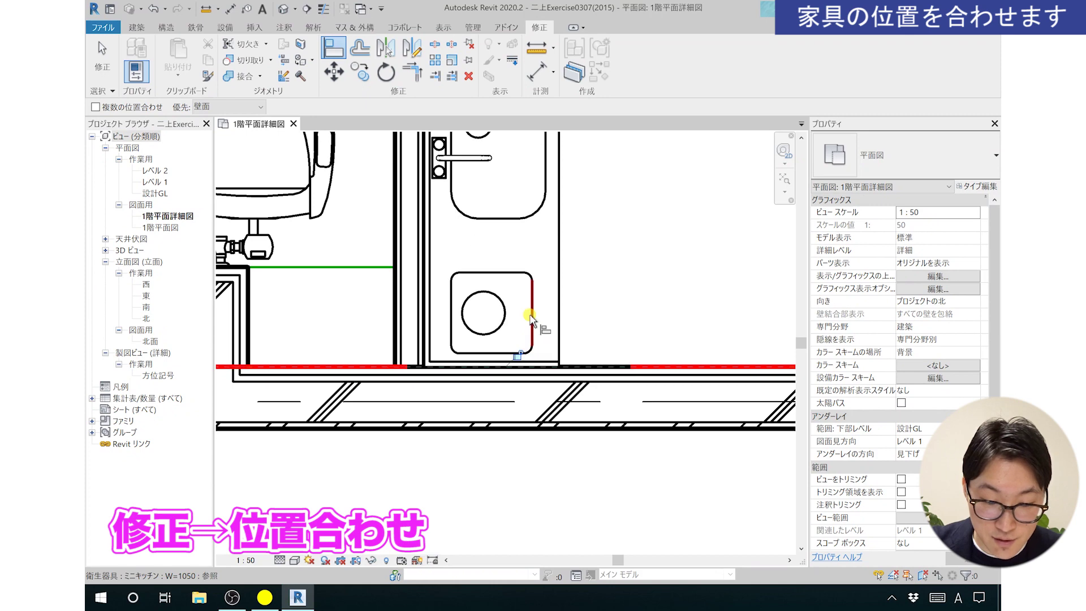
- Review the refrigerator and meeting-table areas, then exit the Align tool
{"action": "scroll", "coordinate": [511, 364], "scroll_direction": "down", "scroll_amount": 2}
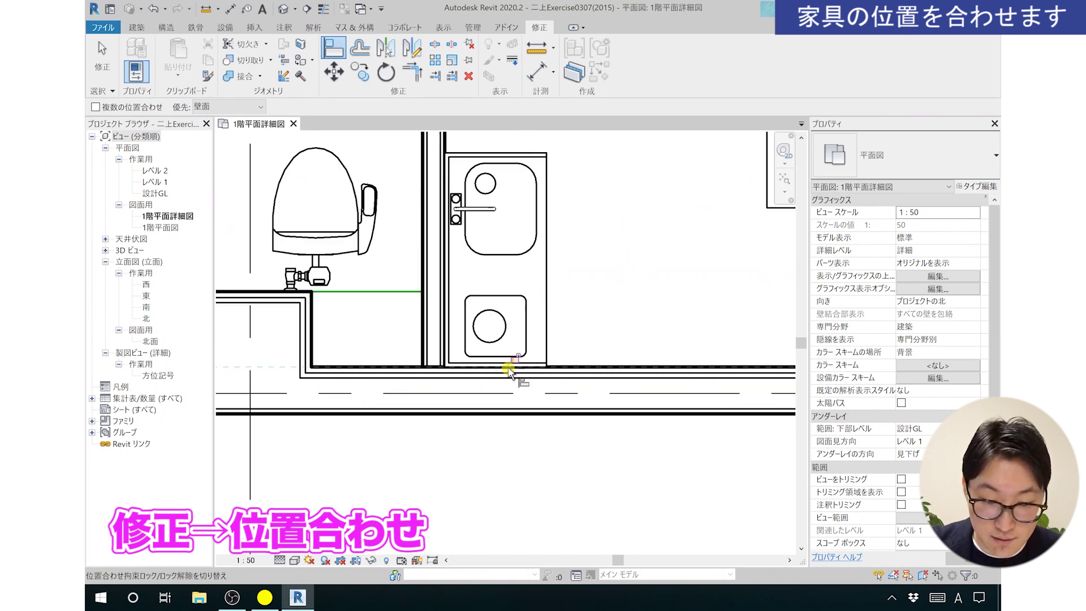
{"action": "middle_click_drag", "start_coordinate": [513, 367], "coordinate": [496, 417]}
{"action": "middle_click_drag", "start_coordinate": [534, 339], "coordinate": [533, 385]}
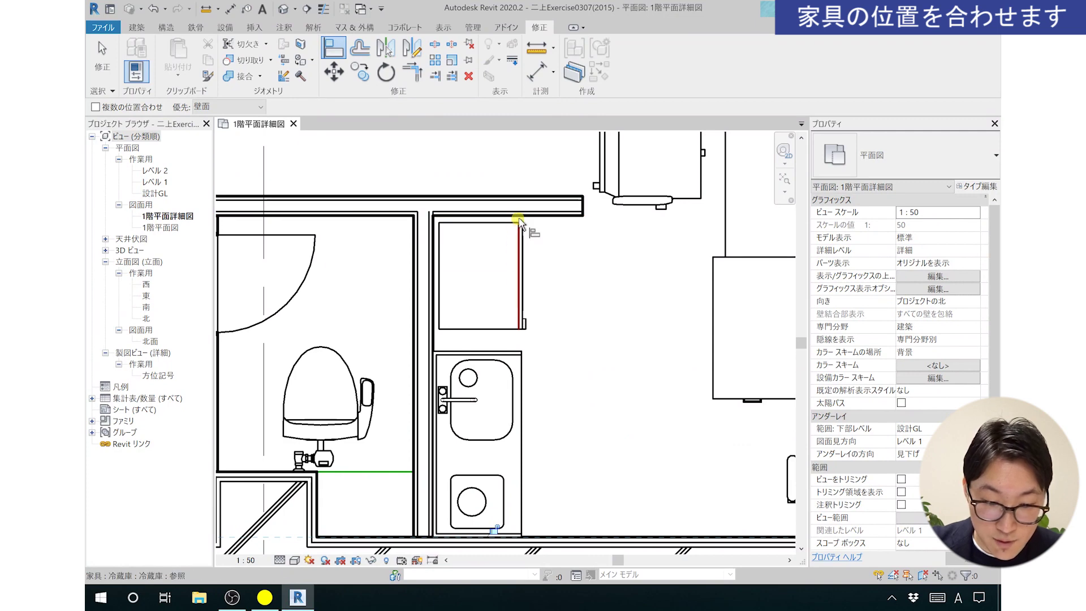
{"action": "scroll", "coordinate": [428, 240], "scroll_direction": "up", "scroll_amount": 3}
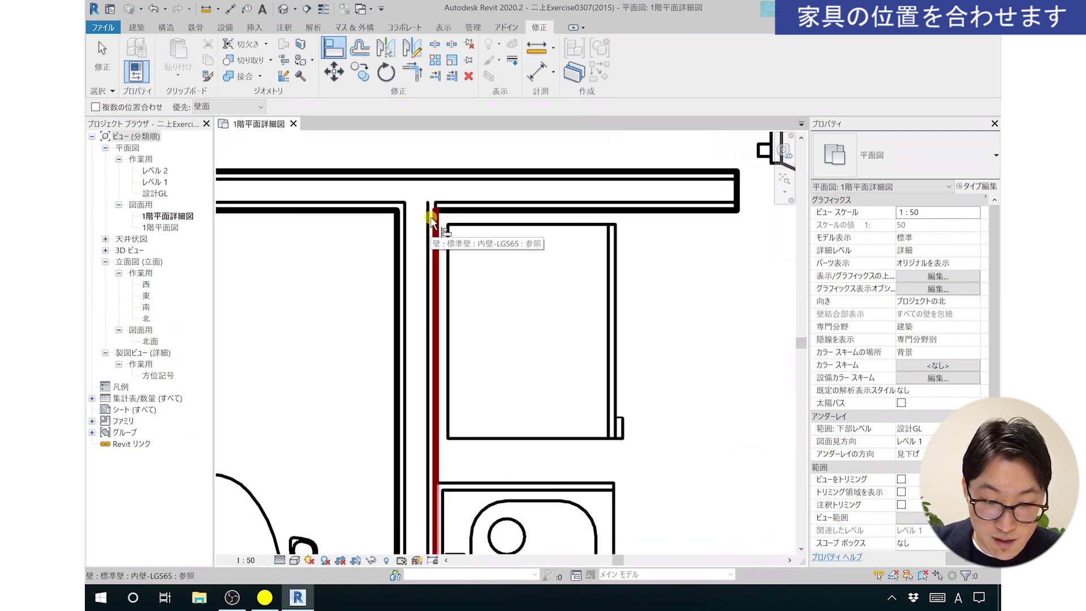
{"action": "scroll", "coordinate": [429, 404], "scroll_direction": "down", "scroll_amount": 1}
{"action": "scroll", "coordinate": [429, 405], "scroll_direction": "down", "scroll_amount": 1}
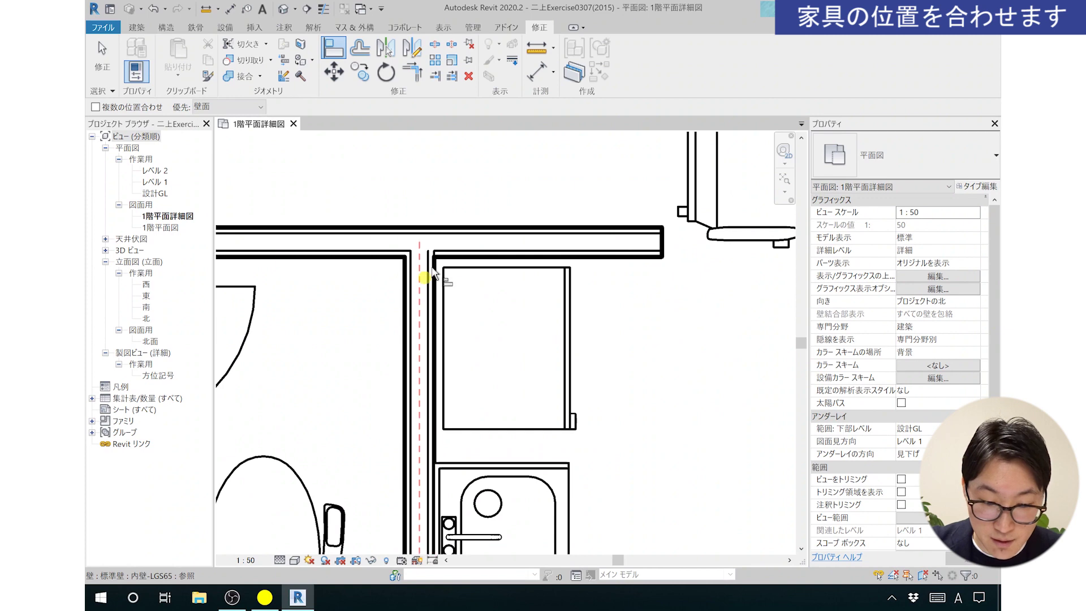
{"action": "scroll", "coordinate": [594, 387], "scroll_direction": "down", "scroll_amount": 1}
{"action": "mouse_move", "coordinate": [593, 388]}
{"action": "middle_mouse_down"}
{"action": "mouse_move", "coordinate": [496, 338]}
{"action": "mouse_move", "coordinate": [526, 344]}
{"action": "middle_mouse_up"}
{"action": "scroll", "coordinate": [496, 338], "scroll_direction": "down", "scroll_amount": 2}
{"action": "scroll", "coordinate": [526, 344], "scroll_direction": "up", "scroll_amount": 1}
{"action": "middle_click_drag", "start_coordinate": [473, 371], "coordinate": [381, 370]}
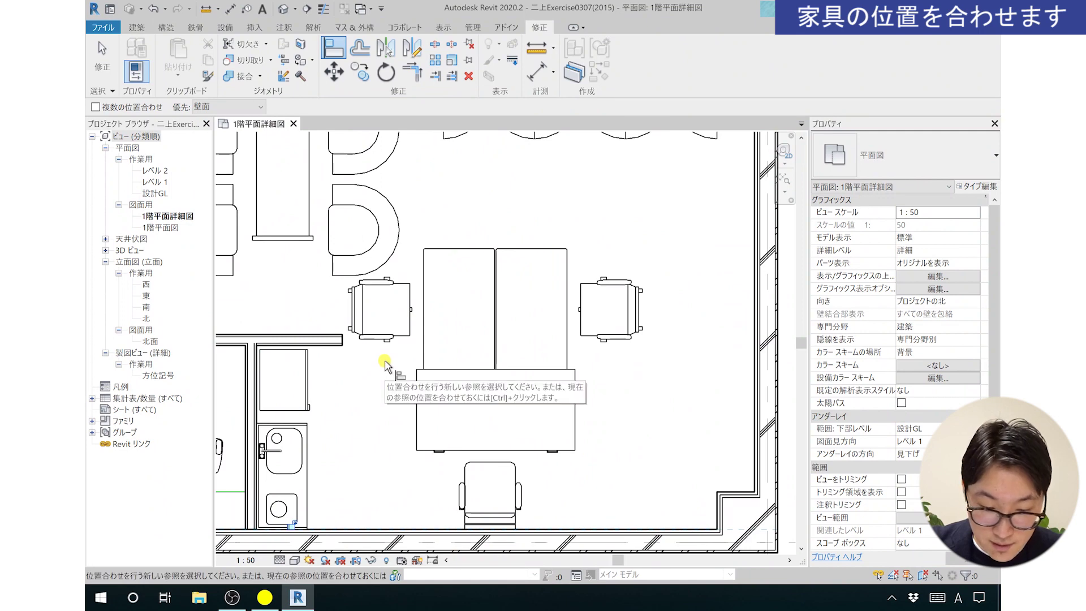
{"action": "key", "text": "Escape"}
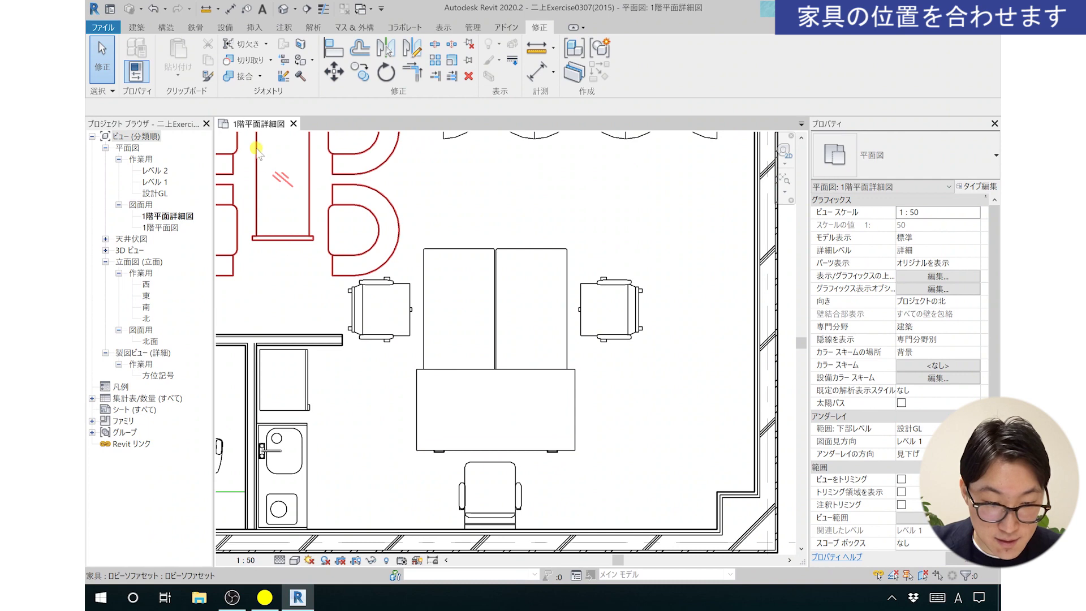
{"action": "left_click", "coordinate": [282, 28]}
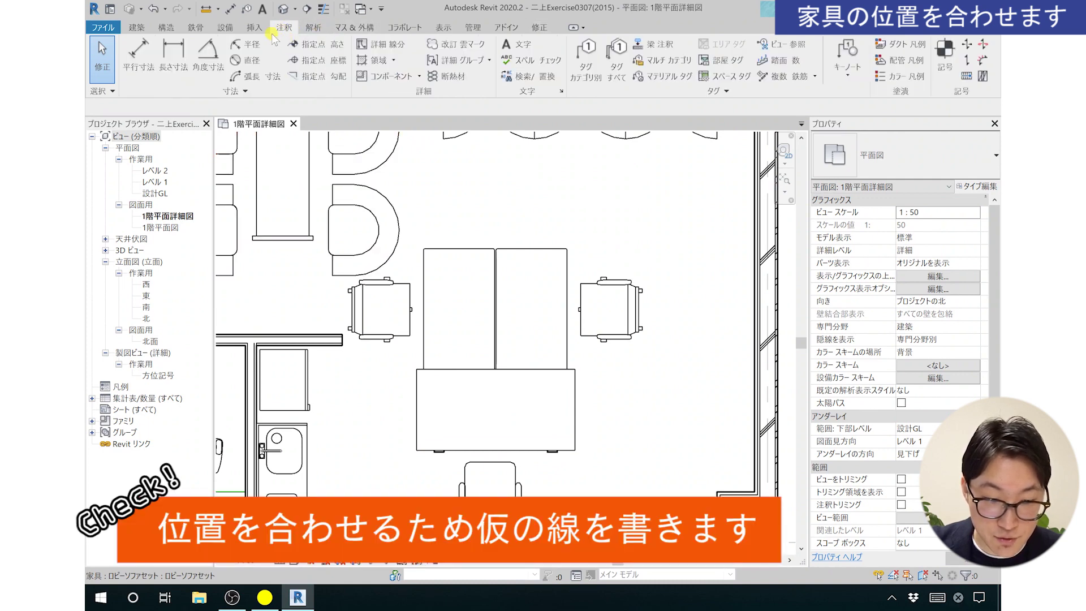
- Draw a horizontal detail line from the wall end across the room
{"action": "left_click", "coordinate": [382, 46]}
{"action": "scroll", "coordinate": [344, 364], "scroll_direction": "up", "scroll_amount": 1}
{"action": "scroll", "coordinate": [354, 322], "scroll_direction": "up", "scroll_amount": 3}
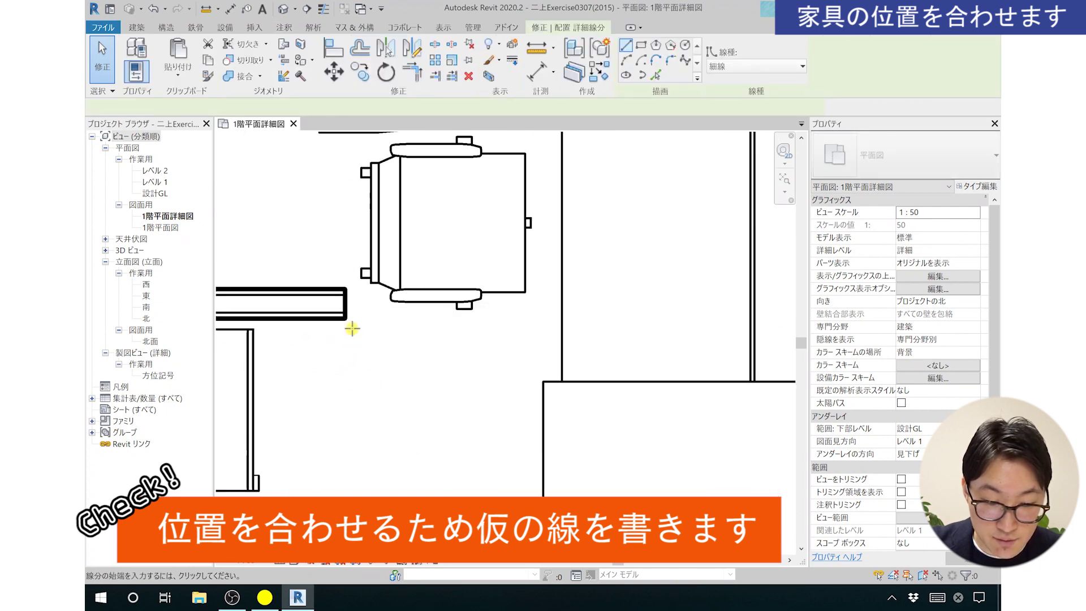
{"action": "scroll", "coordinate": [354, 318], "scroll_direction": "up", "scroll_amount": 2}
{"action": "left_click", "coordinate": [342, 311]}
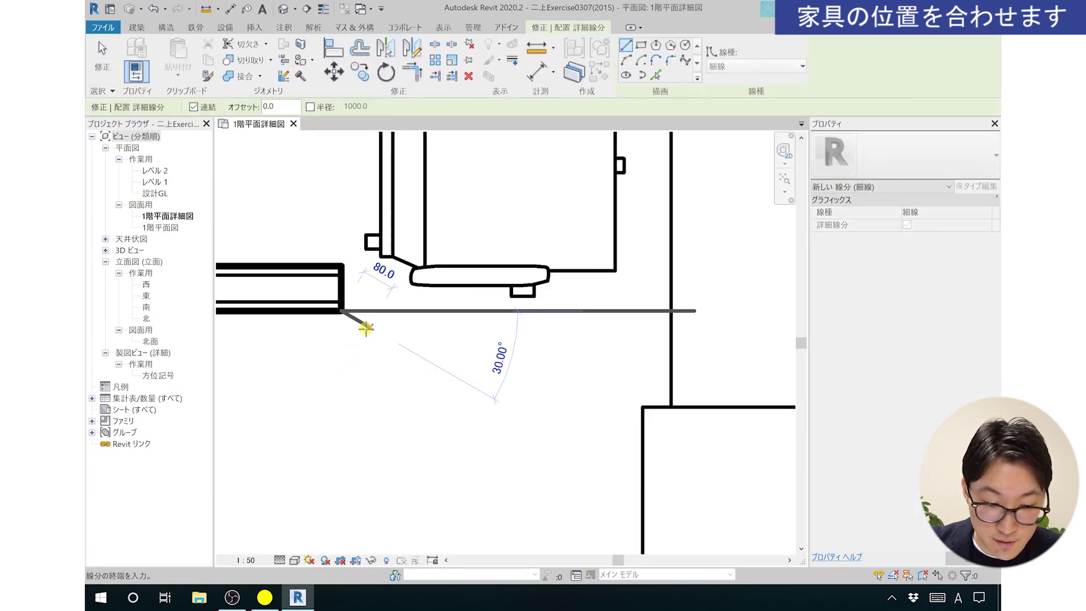
{"action": "scroll", "coordinate": [377, 343], "scroll_direction": "down", "scroll_amount": 2}
{"action": "scroll", "coordinate": [622, 351], "scroll_direction": "down", "scroll_amount": 3}
{"action": "scroll", "coordinate": [547, 337], "scroll_direction": "up", "scroll_amount": 2}
{"action": "scroll", "coordinate": [547, 327], "scroll_direction": "up", "scroll_amount": 2}
{"action": "scroll", "coordinate": [569, 318], "scroll_direction": "up", "scroll_amount": 3}
{"action": "scroll", "coordinate": [568, 318], "scroll_direction": "up", "scroll_amount": 2}
{"action": "left_click", "coordinate": [572, 316]}
{"action": "scroll", "coordinate": [565, 342], "scroll_direction": "down", "scroll_amount": 2}
{"action": "scroll", "coordinate": [517, 308], "scroll_direction": "down", "scroll_amount": 2}
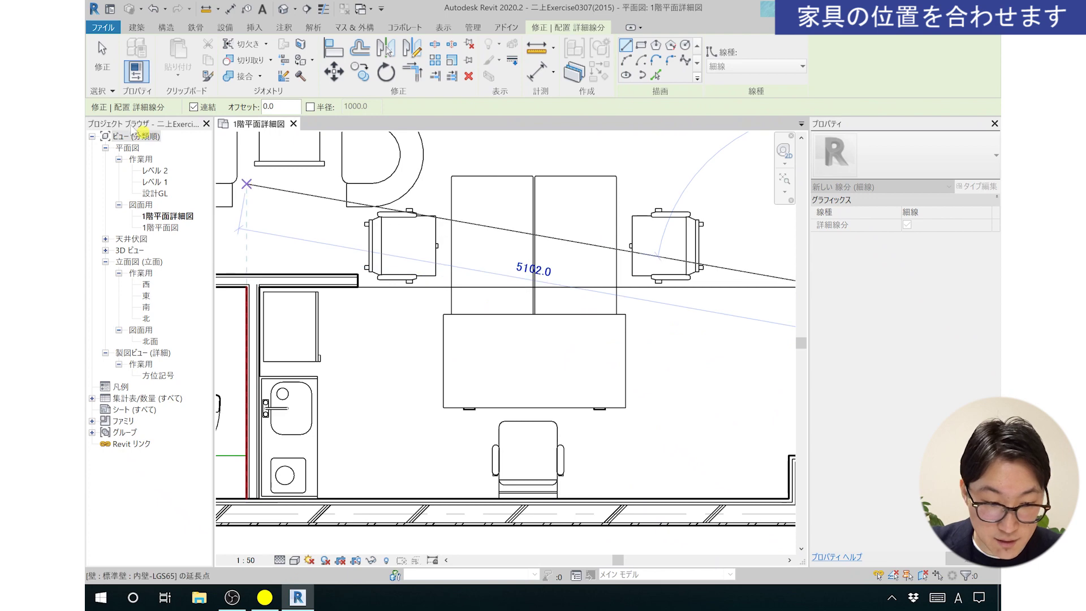
{"action": "key", "text": "Escape"}
{"action": "key", "text": "Escape"}
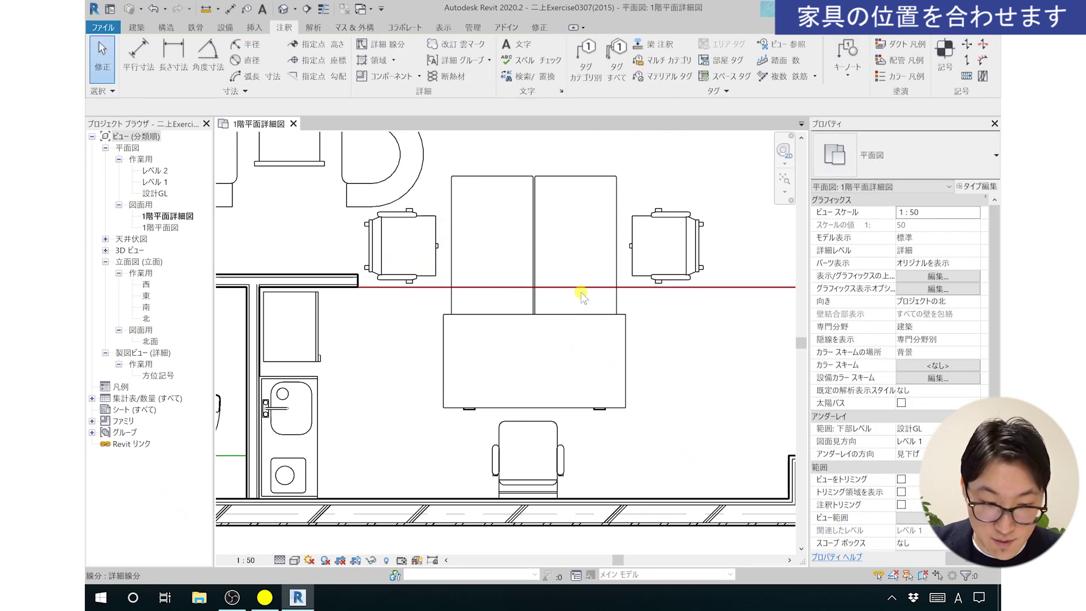
- Draw a 2600-long vertical detail line down from the horizontal line's midpoint
{"action": "left_click", "coordinate": [366, 46]}
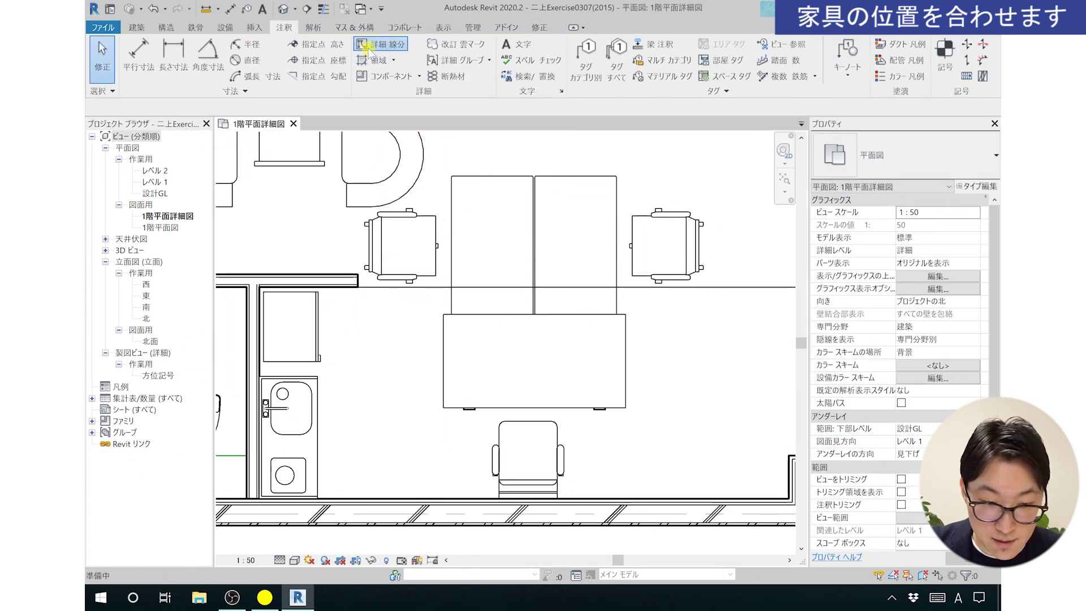
{"action": "mouse_move", "coordinate": [430, 294]}
{"action": "middle_mouse_down"}
{"action": "mouse_move", "coordinate": [391, 275]}
{"action": "mouse_move", "coordinate": [400, 260]}
{"action": "mouse_move", "coordinate": [490, 267]}
{"action": "middle_mouse_up"}
{"action": "scroll", "coordinate": [400, 259], "scroll_direction": "down", "scroll_amount": 1}
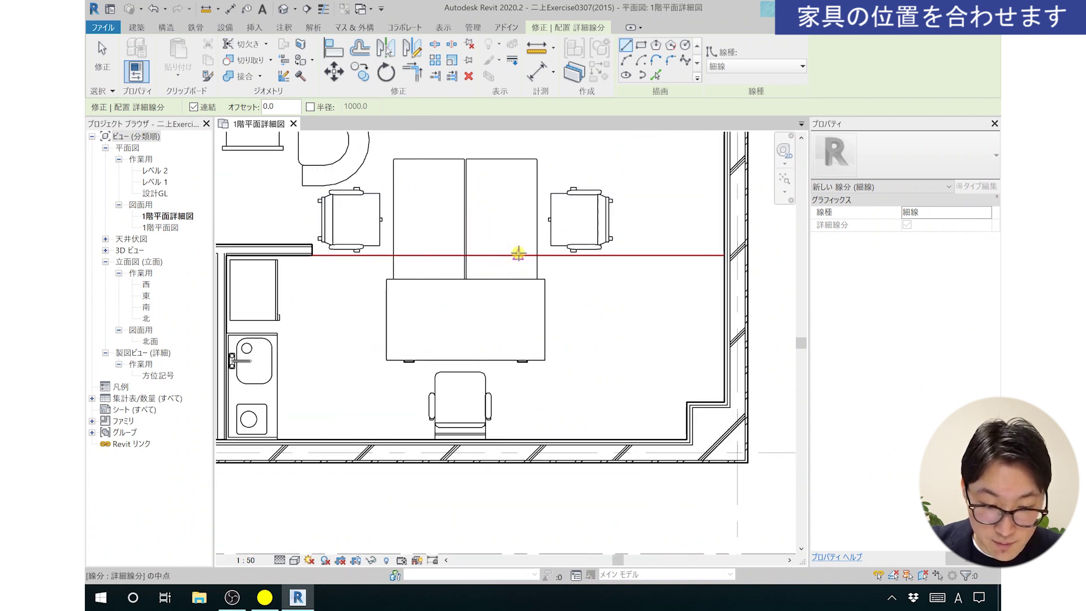
{"action": "scroll", "coordinate": [514, 255], "scroll_direction": "up", "scroll_amount": 1}
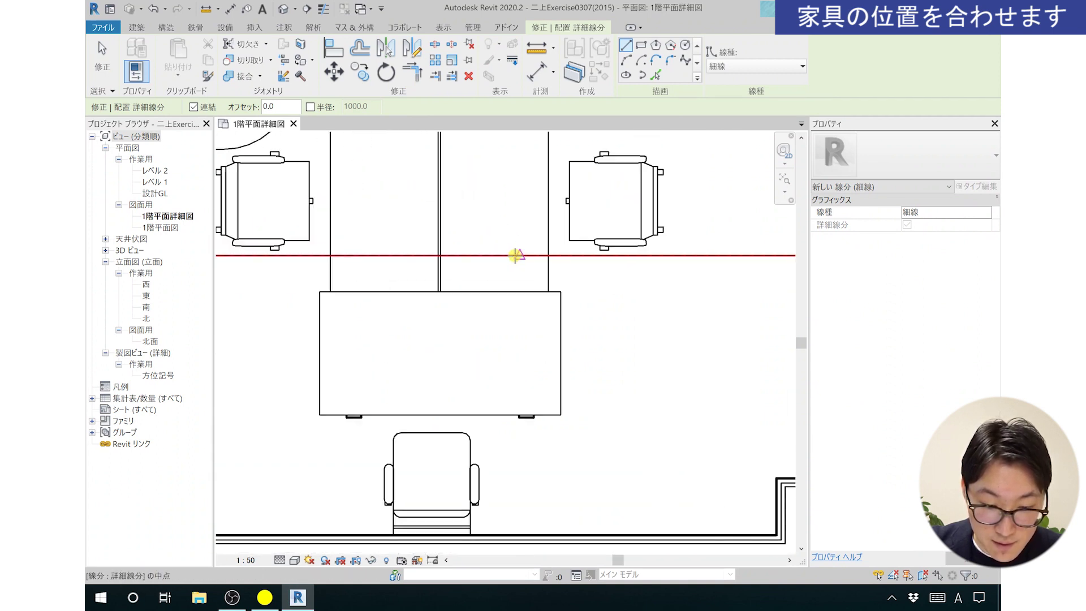
{"action": "scroll", "coordinate": [516, 255], "scroll_direction": "up", "scroll_amount": 2}
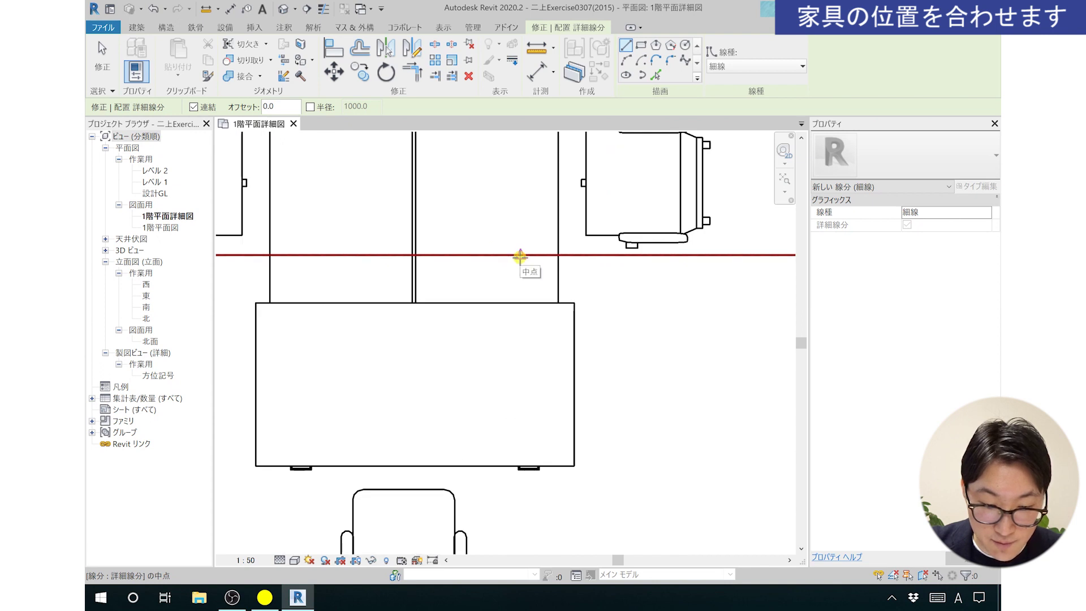
{"action": "left_click", "coordinate": [520, 256]}
{"action": "scroll", "coordinate": [520, 266], "scroll_direction": "down", "scroll_amount": 2}
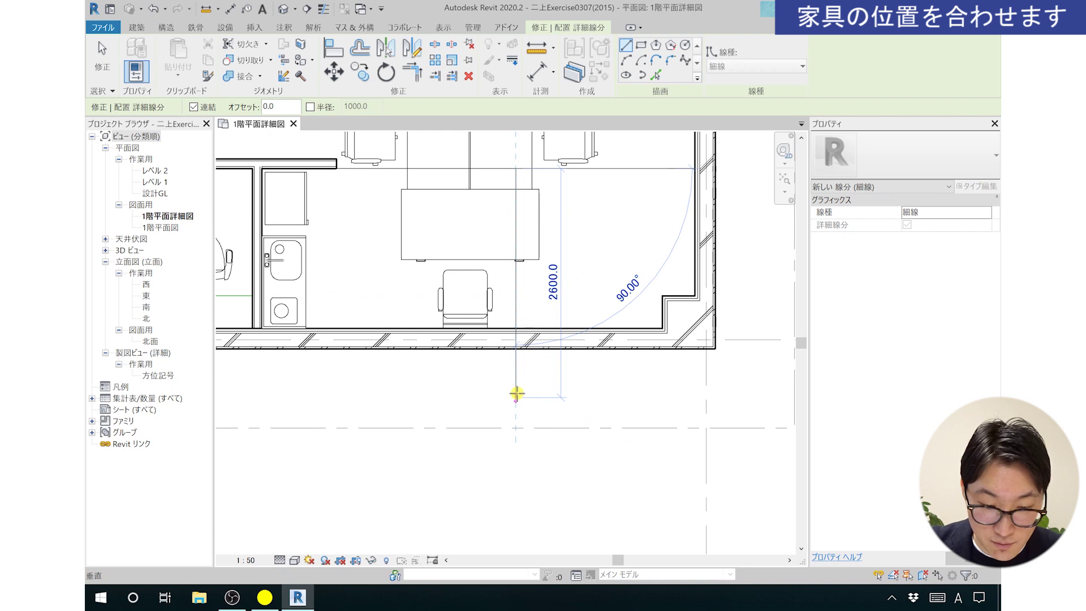
{"action": "left_click", "coordinate": [516, 392]}
{"action": "key", "text": "Escape"}
{"action": "key", "text": "Escape"}
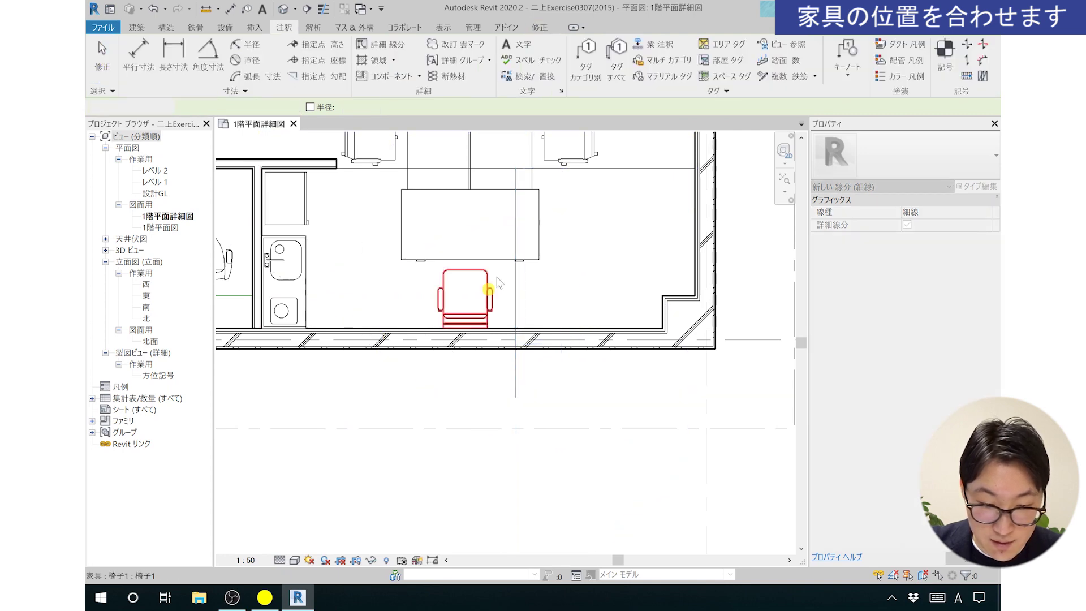
- Check the vertical guide line's length and offsets, then clear the selection
{"action": "scroll", "coordinate": [485, 401], "scroll_direction": "up", "scroll_amount": 2}
{"action": "left_click", "coordinate": [496, 333]}
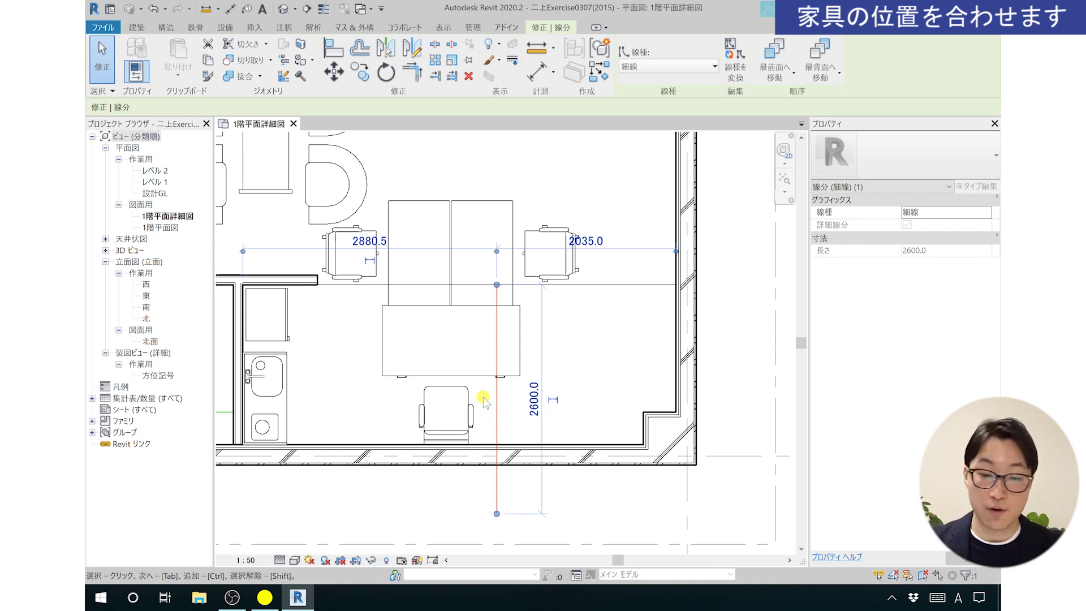
{"action": "left_click", "coordinate": [100, 69]}
{"action": "scroll", "coordinate": [484, 339], "scroll_direction": "up", "scroll_amount": 2}
{"action": "scroll", "coordinate": [484, 346], "scroll_direction": "up", "scroll_amount": 1}
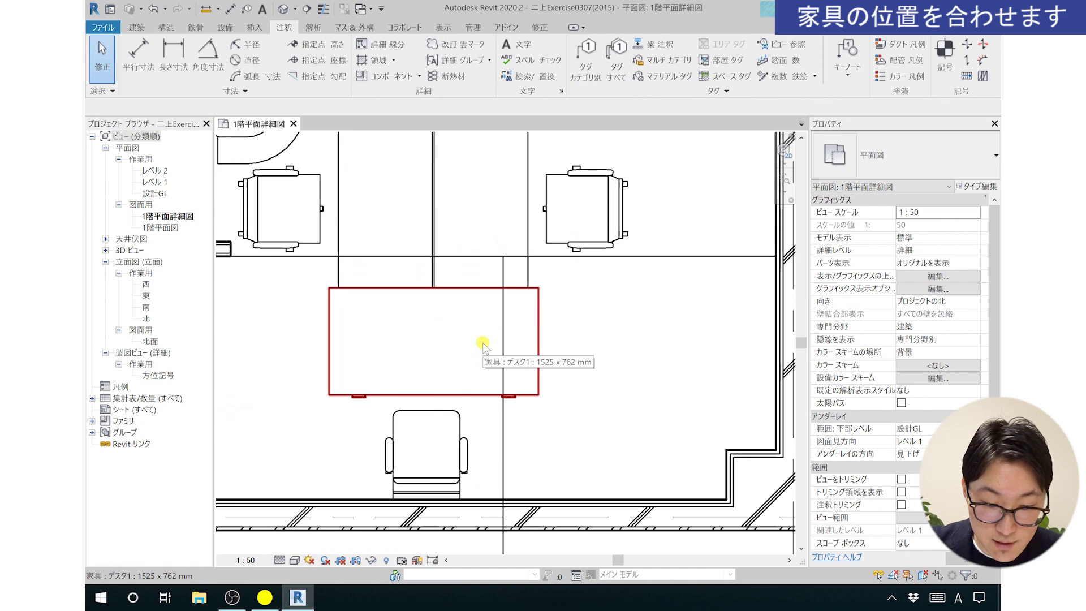
- Align the front desk and its chair to the vertical guide line
{"action": "left_click", "coordinate": [539, 27]}
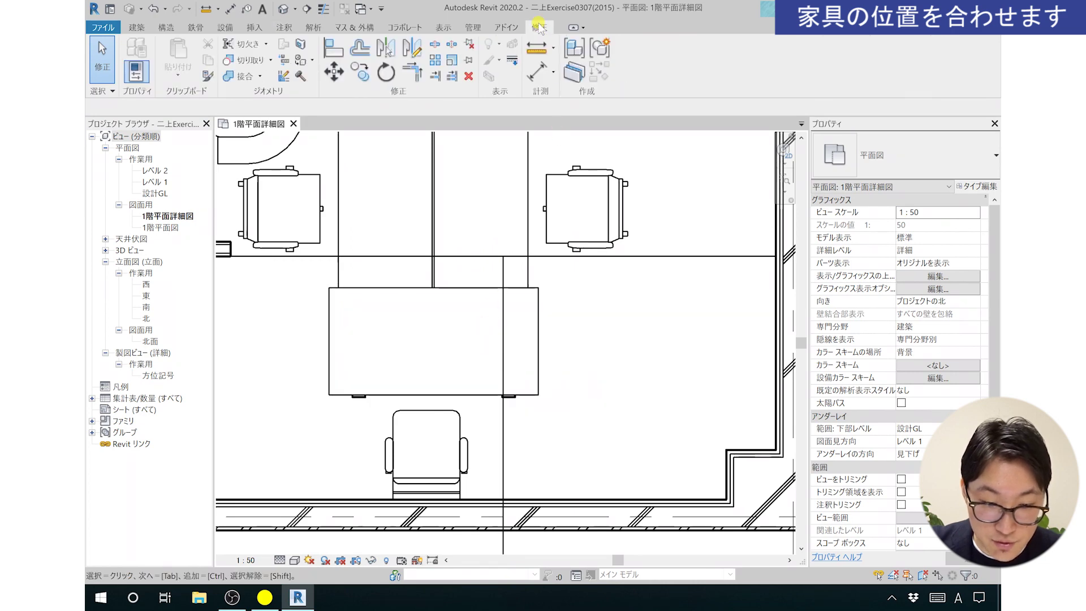
{"action": "left_click", "coordinate": [334, 57]}
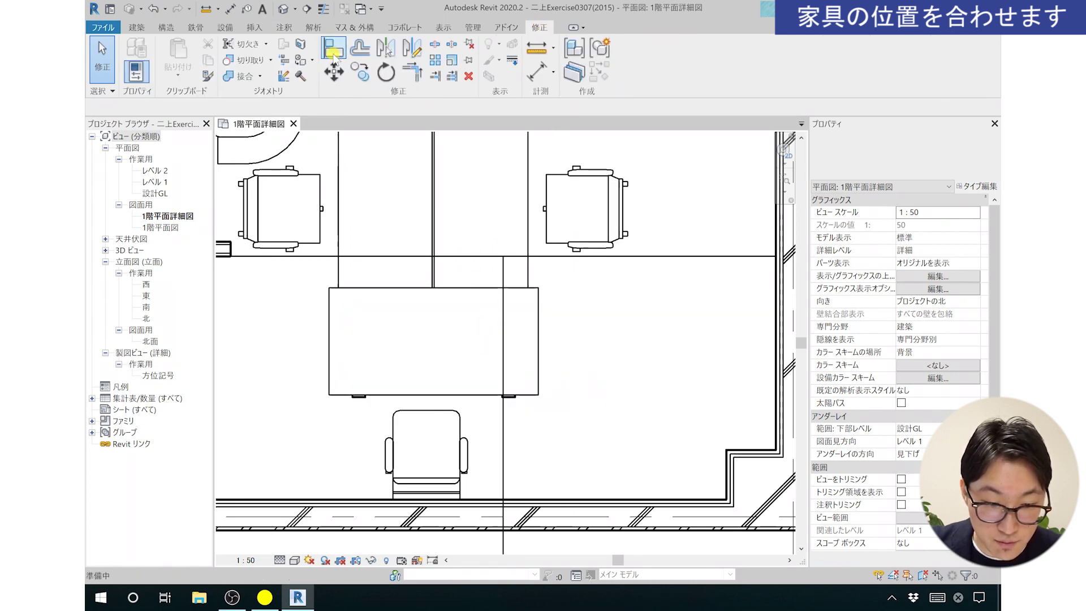
{"action": "left_click", "coordinate": [502, 446]}
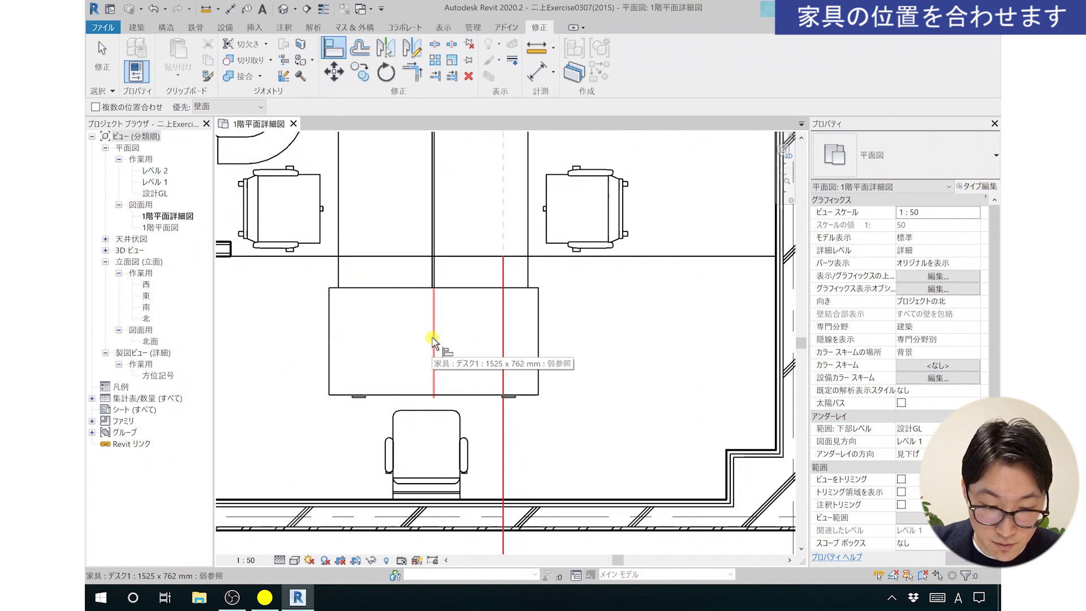
{"action": "left_click", "coordinate": [432, 339]}
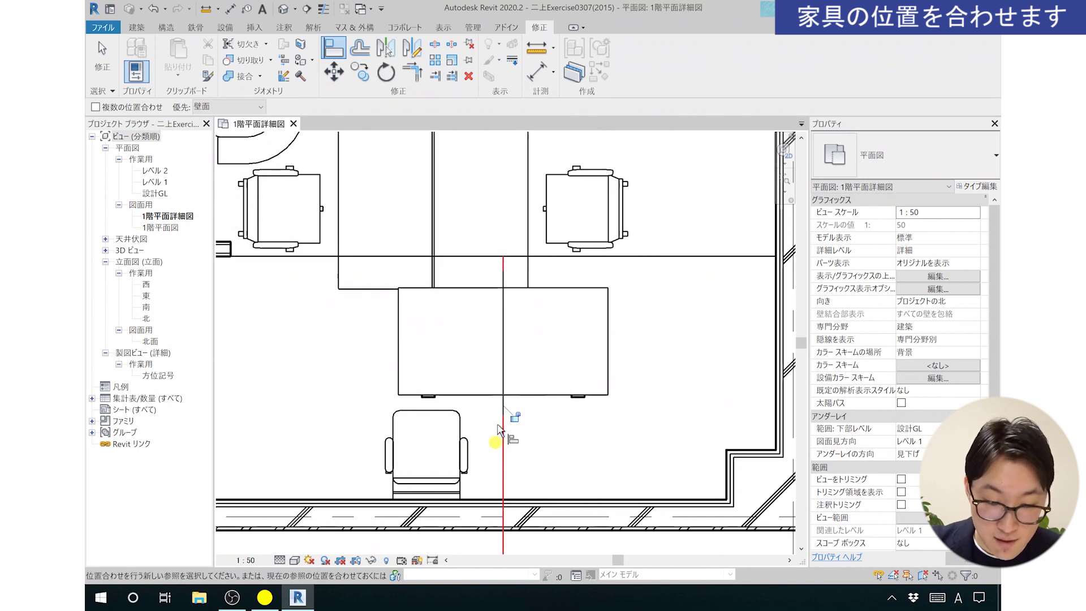
{"action": "left_click", "coordinate": [503, 439]}
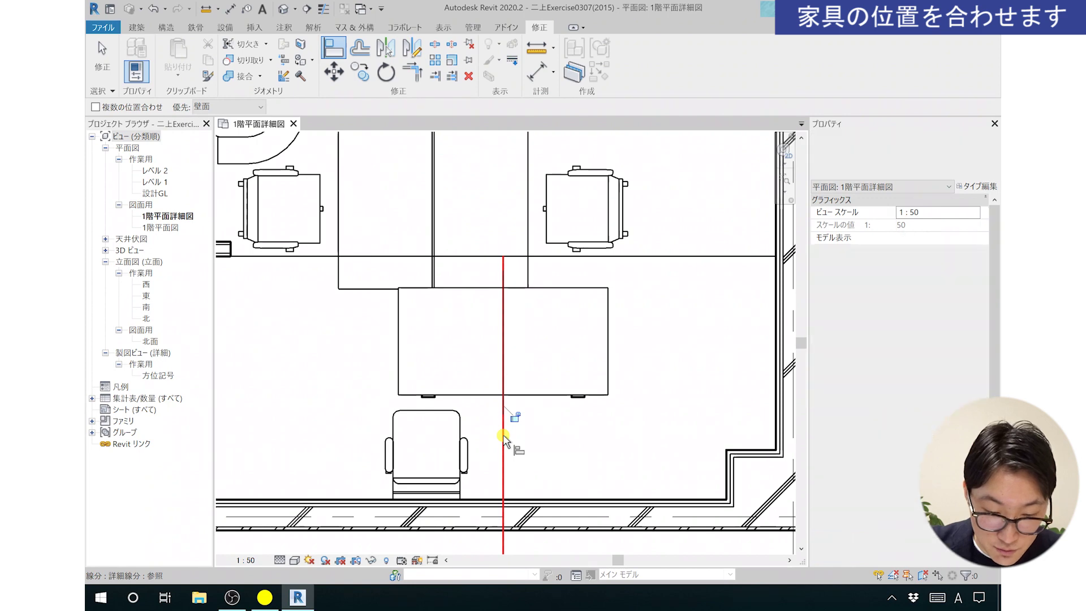
{"action": "left_click", "coordinate": [426, 435]}
- Align the back desks' shared edge to the vertical guide line, then finish aligning
{"action": "scroll", "coordinate": [436, 424], "scroll_direction": "up", "scroll_amount": 3, "text": "ctrl"}
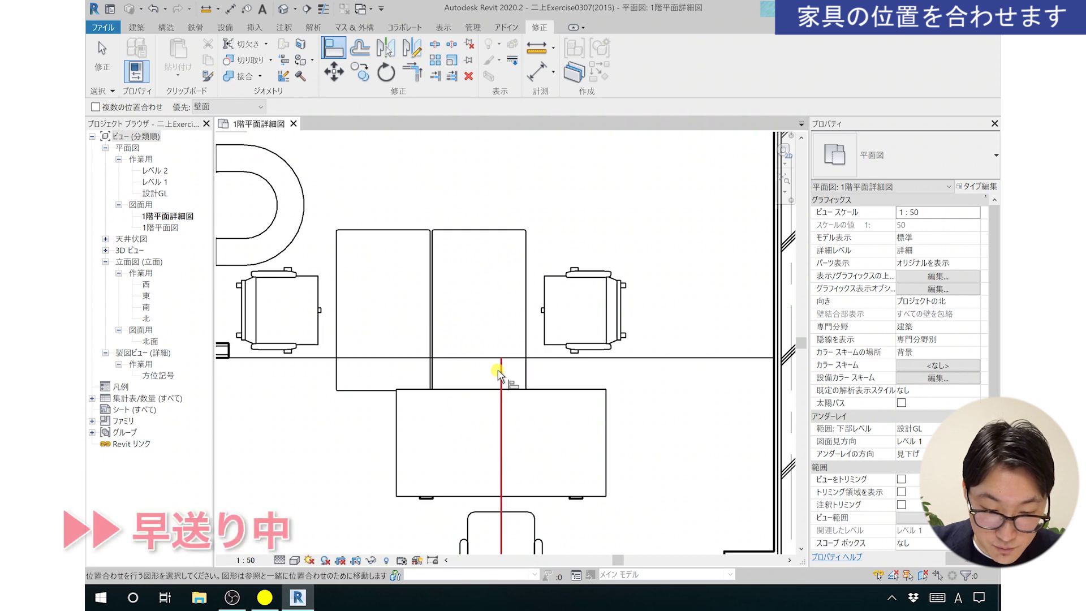
{"action": "scroll", "coordinate": [428, 311], "scroll_direction": "up", "scroll_amount": 2}
{"action": "scroll", "coordinate": [434, 292], "scroll_direction": "down", "scroll_amount": 2}
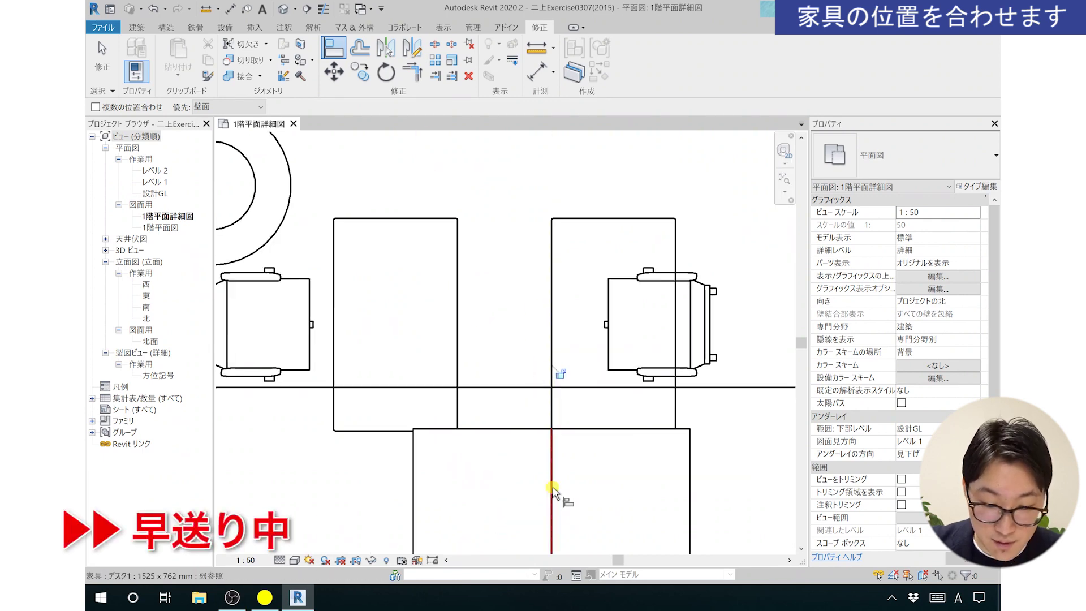
{"action": "scroll", "coordinate": [458, 308], "scroll_direction": "down", "scroll_amount": 2}
{"action": "middle_click_drag", "start_coordinate": [502, 274], "coordinate": [580, 397]}
{"action": "scroll", "coordinate": [480, 317], "scroll_direction": "up", "scroll_amount": 2}
{"action": "scroll", "coordinate": [504, 327], "scroll_direction": "up", "scroll_amount": 1}
{"action": "scroll", "coordinate": [503, 327], "scroll_direction": "down", "scroll_amount": 1}
{"action": "middle_click_drag", "start_coordinate": [339, 170], "coordinate": [533, 355]}
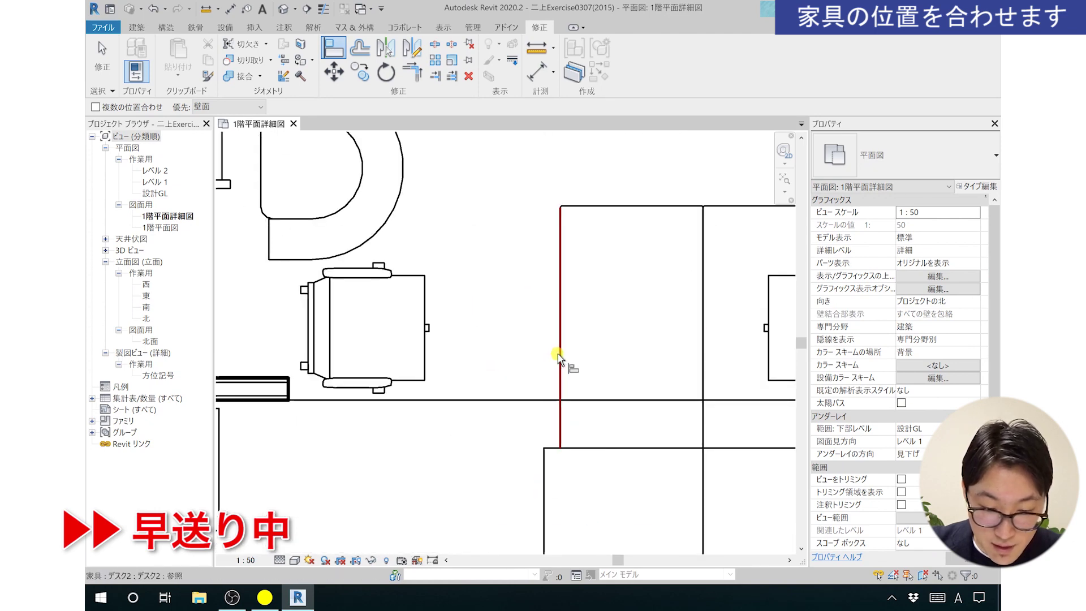
{"action": "scroll", "coordinate": [429, 348], "scroll_direction": "up", "scroll_amount": 2}
{"action": "scroll", "coordinate": [431, 351], "scroll_direction": "down", "scroll_amount": 3}
{"action": "scroll", "coordinate": [781, 328], "scroll_direction": "up", "scroll_amount": 3}
{"action": "middle_click_drag", "start_coordinate": [780, 198], "coordinate": [522, 241]}
{"action": "left_click", "coordinate": [519, 240]}
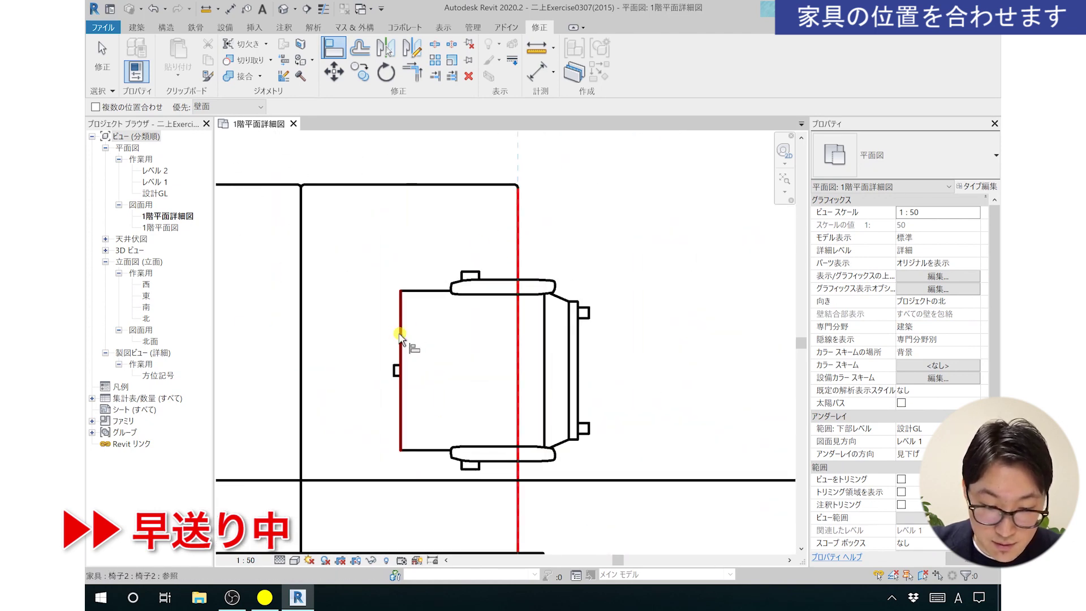
{"action": "scroll", "coordinate": [501, 368], "scroll_direction": "down", "scroll_amount": 3}
{"action": "scroll", "coordinate": [591, 279], "scroll_direction": "up", "scroll_amount": 2}
{"action": "left_click", "coordinate": [113, 65]}
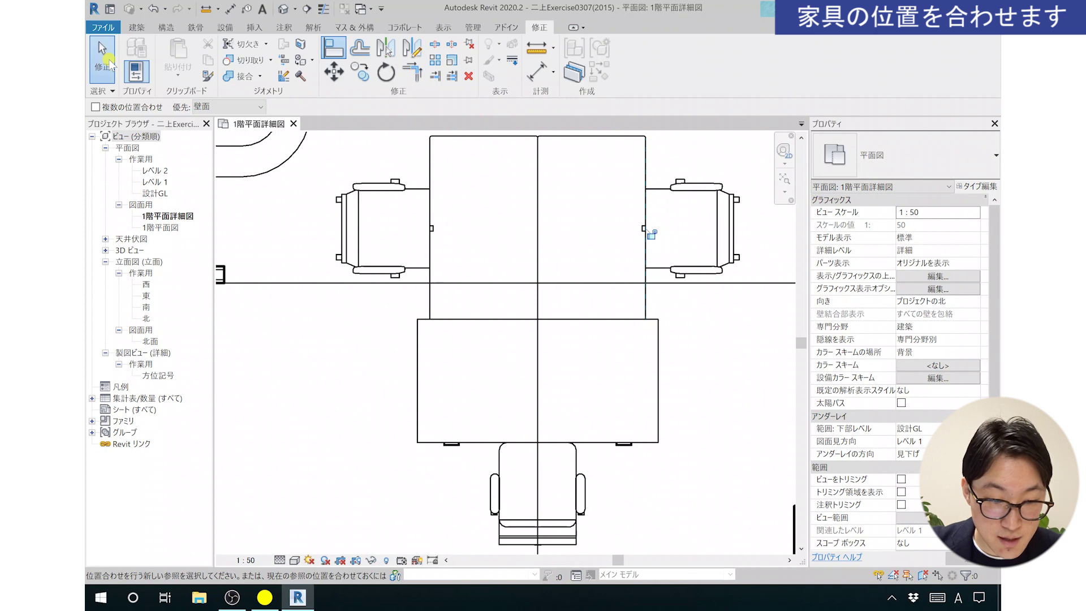
{"action": "scroll", "coordinate": [538, 279], "scroll_direction": "down", "scroll_amount": 2}
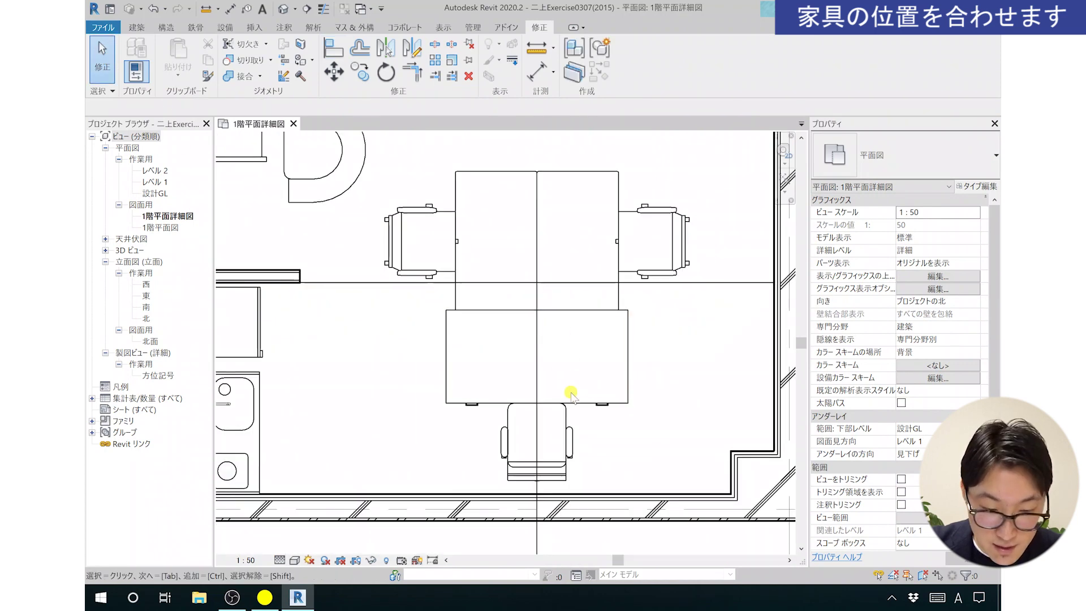
- Delete the horizontal and vertical guide lines and recentre the office room in view
{"action": "left_click", "coordinate": [358, 283]}
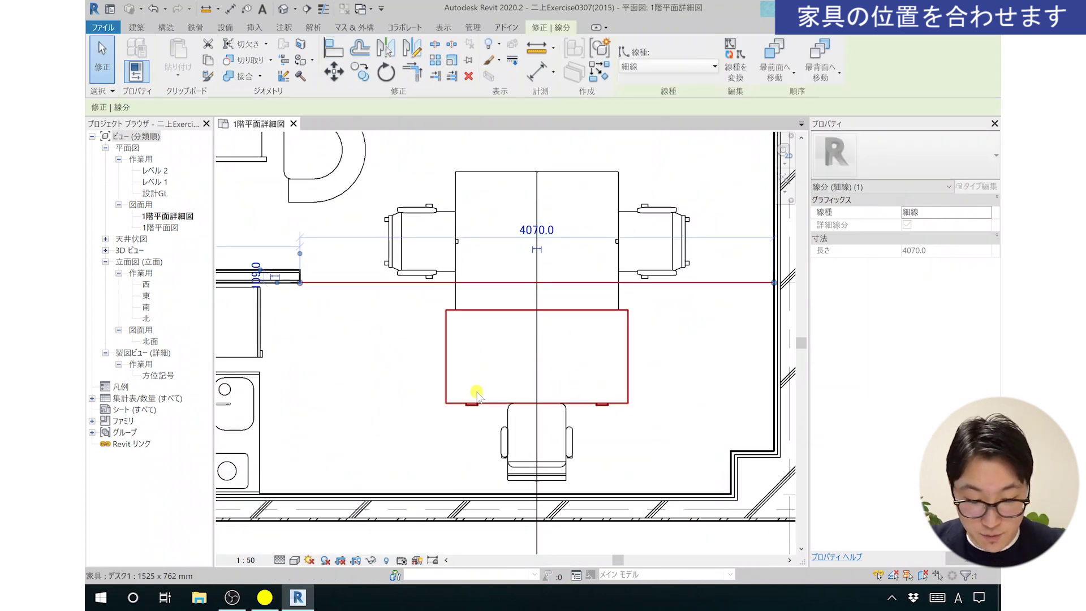
{"action": "left_click", "coordinate": [536, 355], "text": "ctrl"}
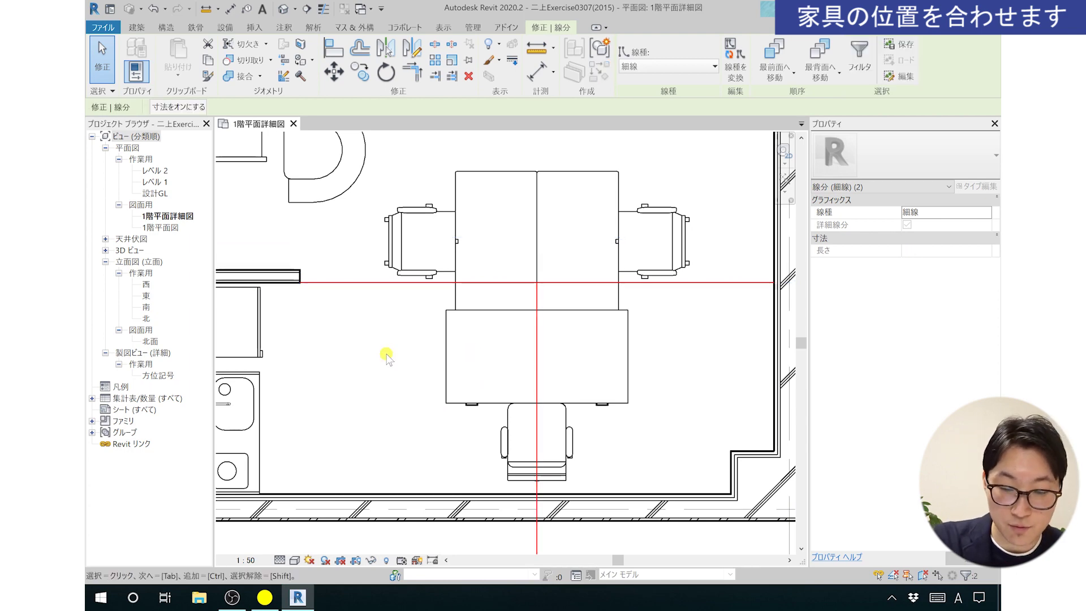
{"action": "key", "text": "Escape"}
{"action": "scroll", "coordinate": [396, 357], "scroll_direction": "down", "scroll_amount": 2}
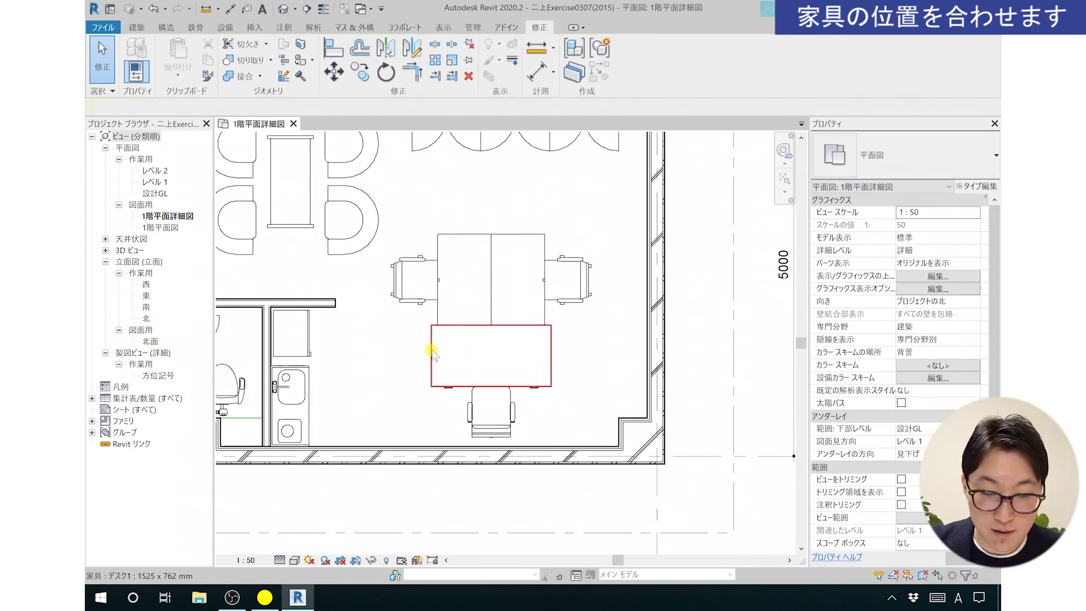
{"action": "middle_click_drag", "start_coordinate": [431, 351], "coordinate": [460, 377]}
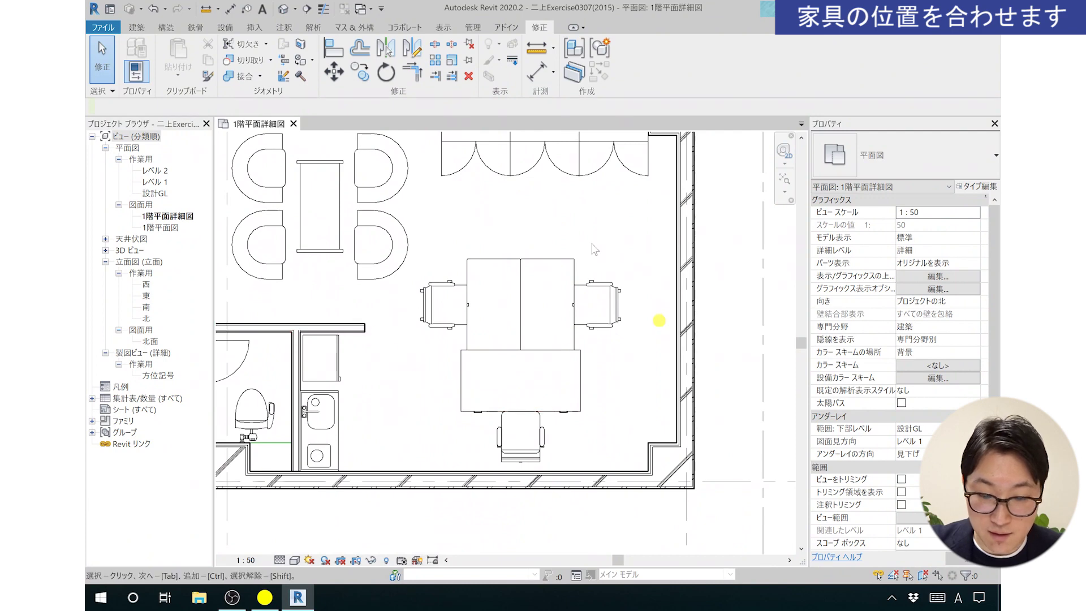
{"action": "scroll", "coordinate": [463, 325], "scroll_direction": "down", "scroll_amount": 1}
{"action": "middle_click_drag", "start_coordinate": [463, 325], "coordinate": [502, 353]}
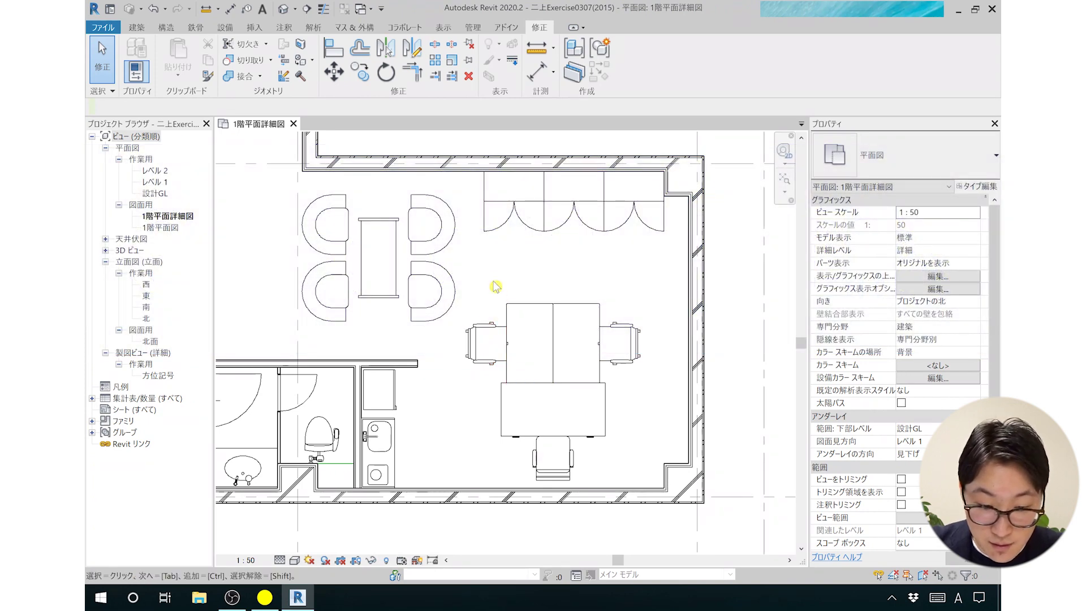
- Open Default 3D View from the View tab's 3D View list and zoom in
{"action": "middle_click_drag", "start_coordinate": [504, 286], "coordinate": [525, 300]}
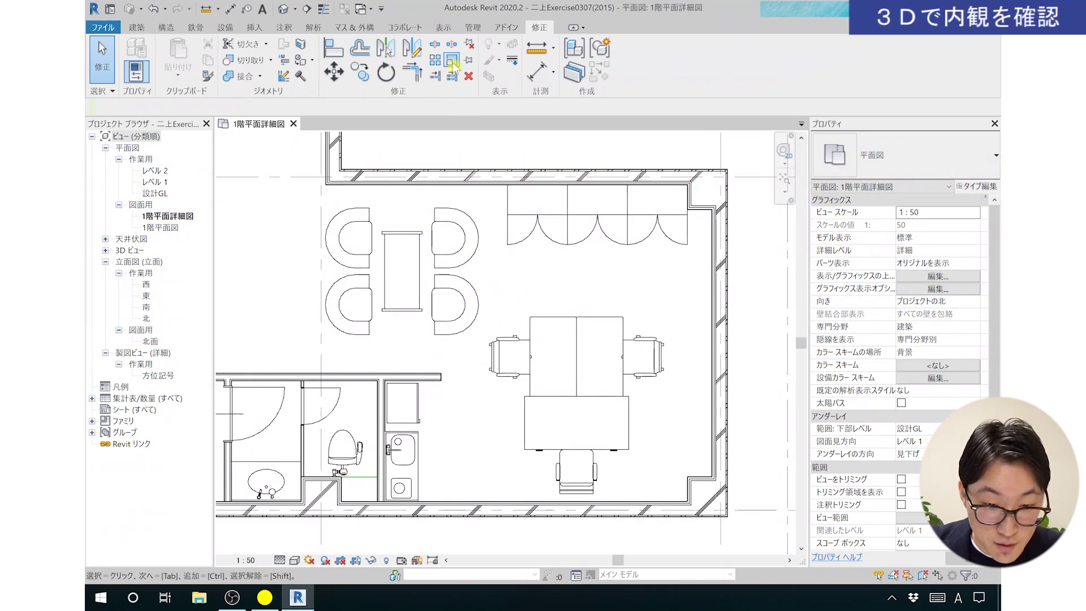
{"action": "left_click", "coordinate": [446, 27]}
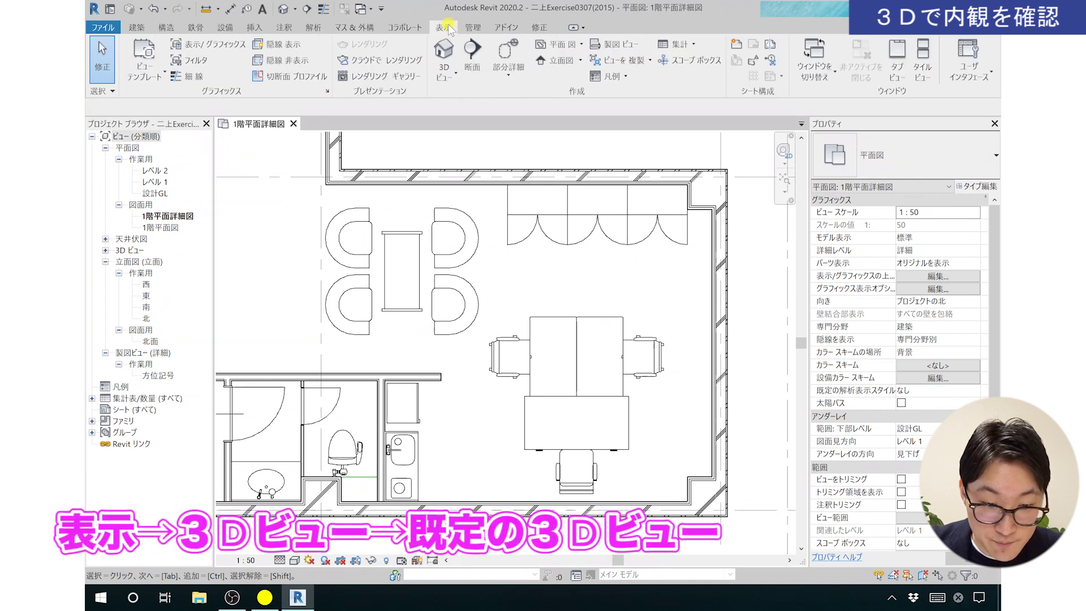
{"action": "left_click", "coordinate": [446, 80]}
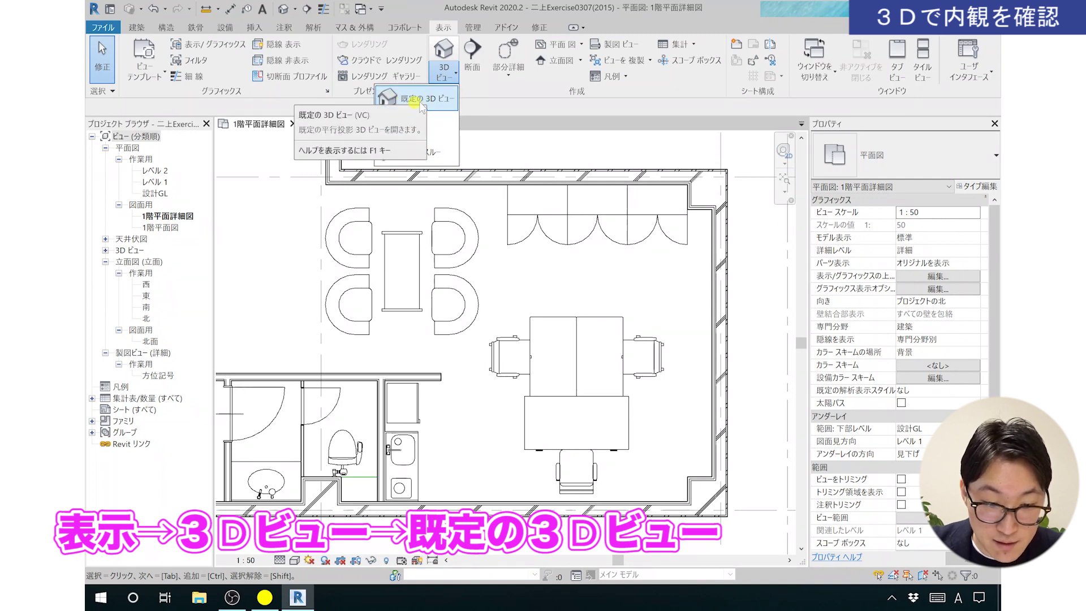
{"action": "left_click", "coordinate": [437, 102]}
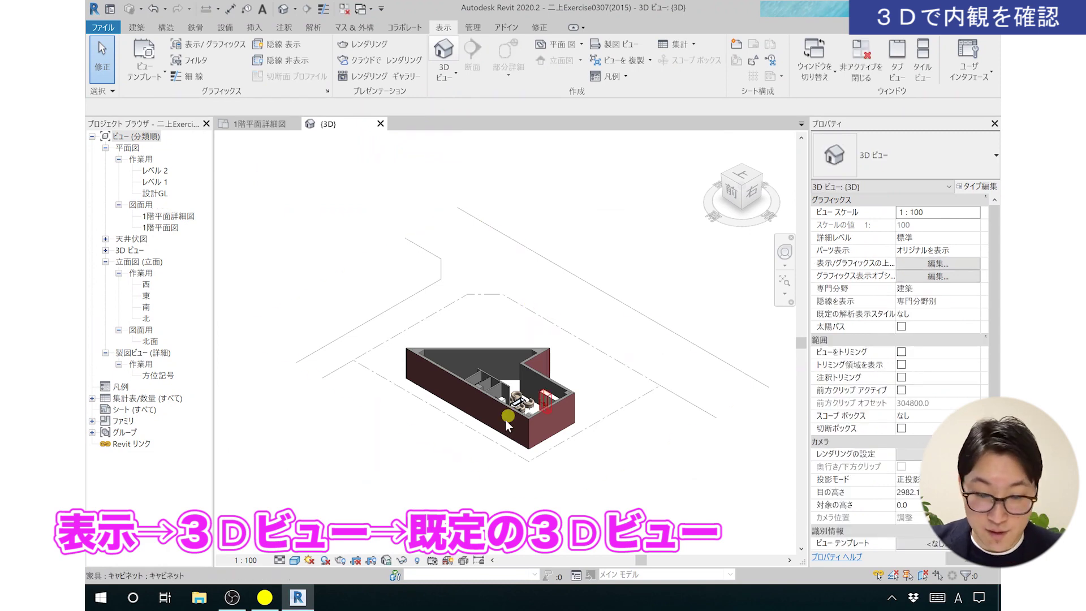
{"action": "scroll", "coordinate": [506, 423], "scroll_direction": "up", "scroll_amount": 2}
{"action": "scroll", "coordinate": [509, 425], "scroll_direction": "up", "scroll_amount": 3}
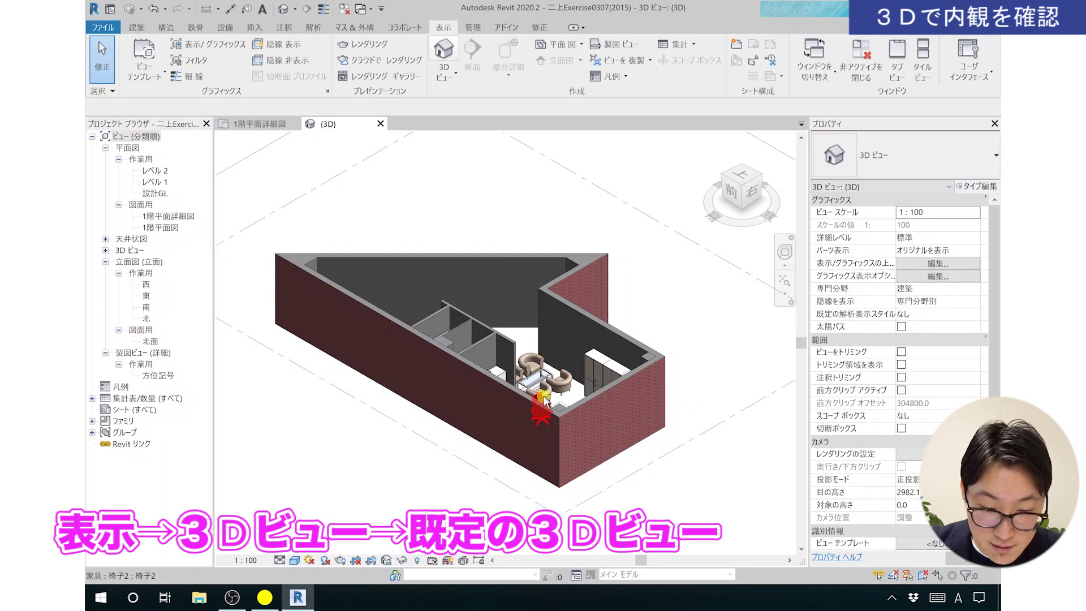
- View the model from the ViewCube's Top, Right and Front faces, ending on Top
{"action": "middle_click_drag", "start_coordinate": [544, 402], "coordinate": [551, 405], "text": "shift"}
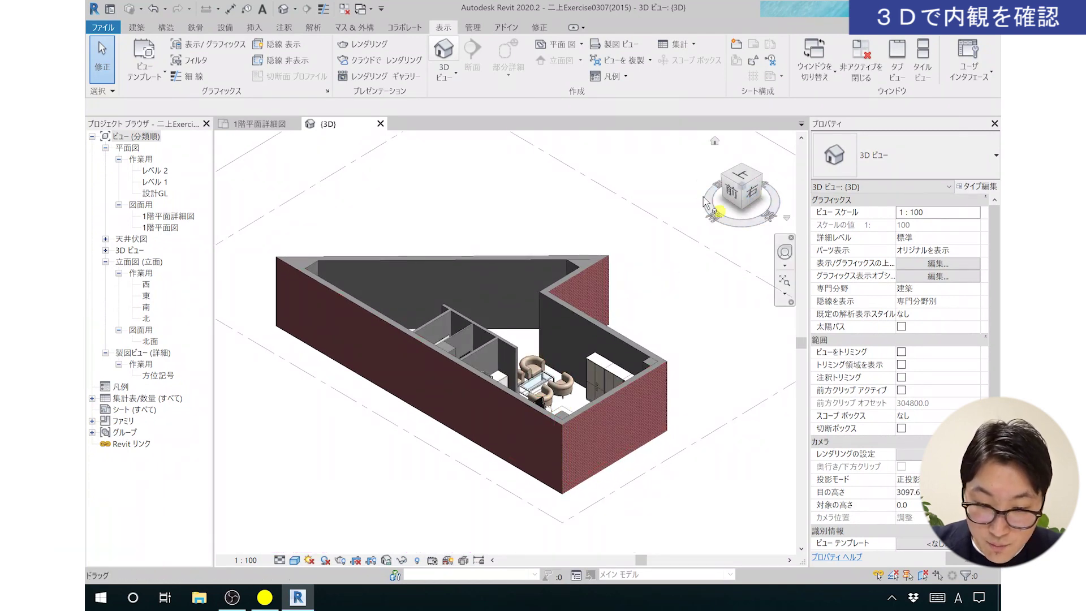
{"action": "mouse_move", "coordinate": [741, 175]}
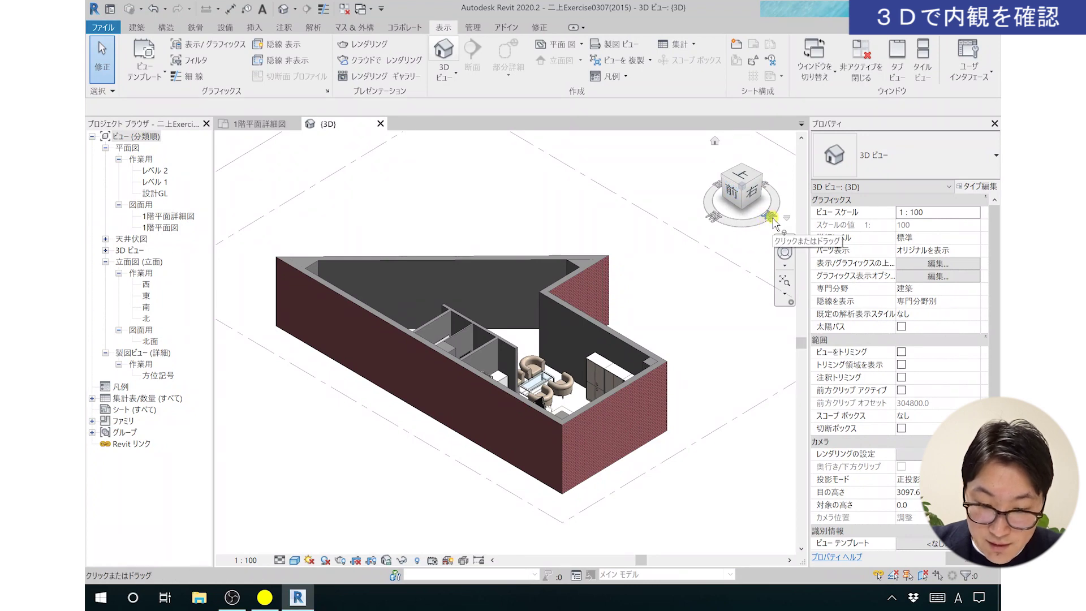
{"action": "left_click", "coordinate": [743, 179]}
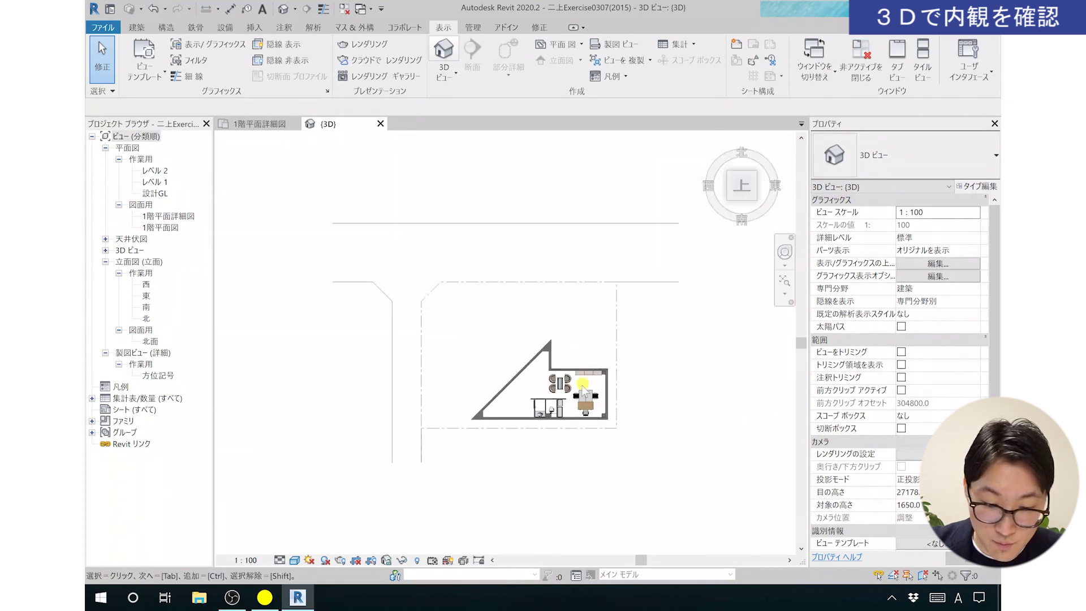
{"action": "scroll", "coordinate": [561, 410], "scroll_direction": "up", "scroll_amount": 3}
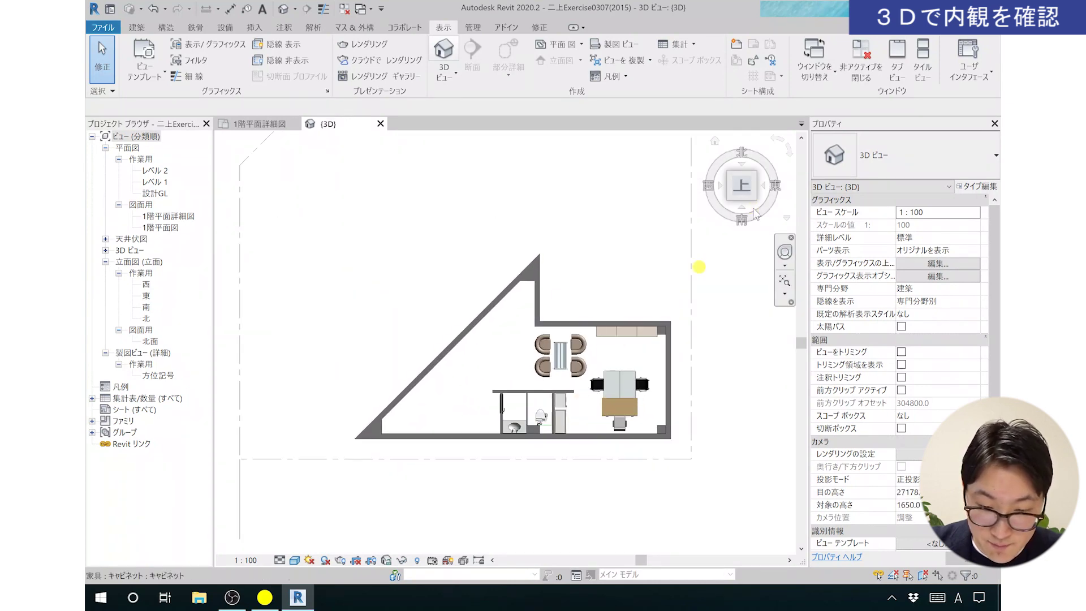
{"action": "left_click", "coordinate": [776, 186]}
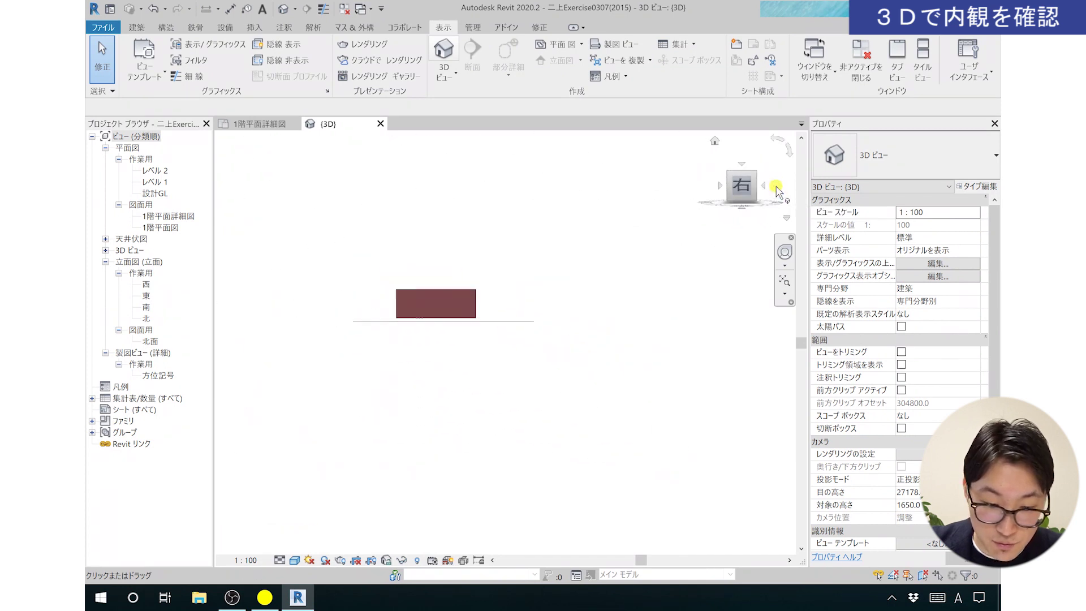
{"action": "scroll", "coordinate": [434, 375], "scroll_direction": "up", "scroll_amount": 4}
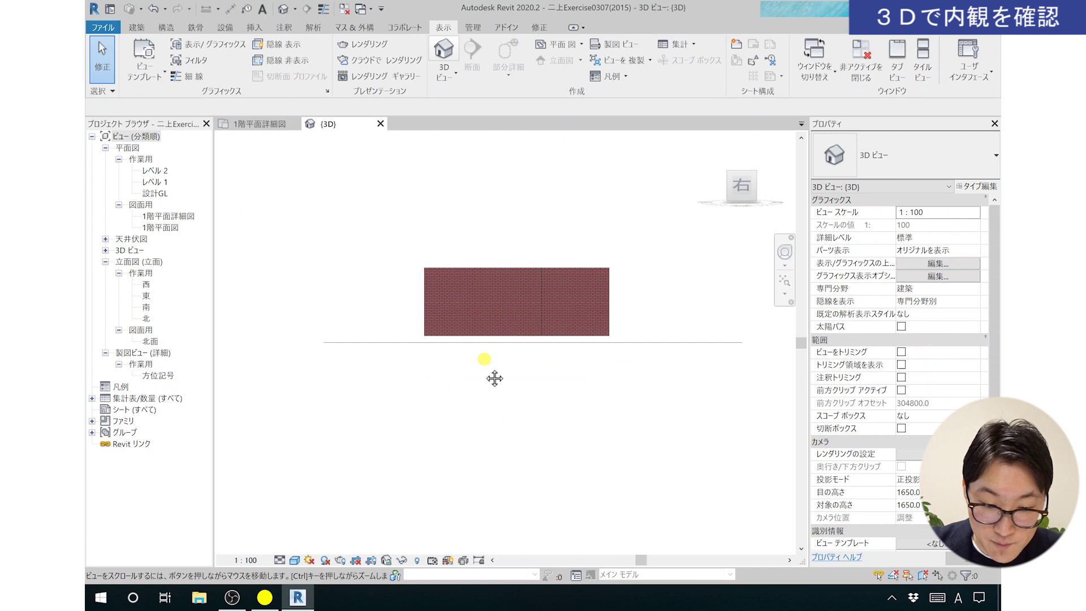
{"action": "middle_click_drag", "start_coordinate": [492, 368], "coordinate": [489, 402]}
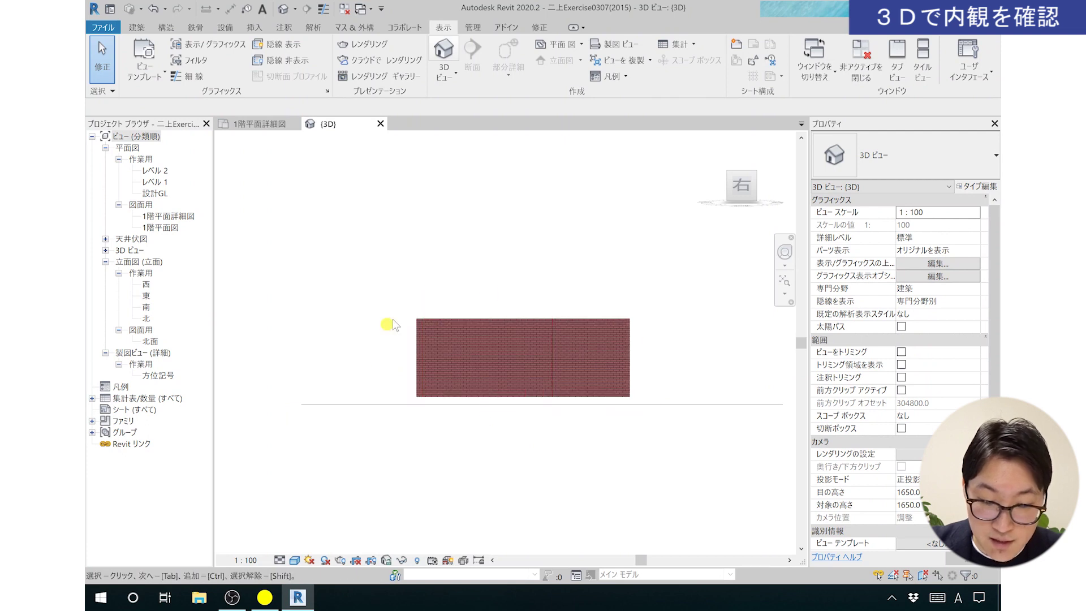
{"action": "mouse_move", "coordinate": [721, 188]}
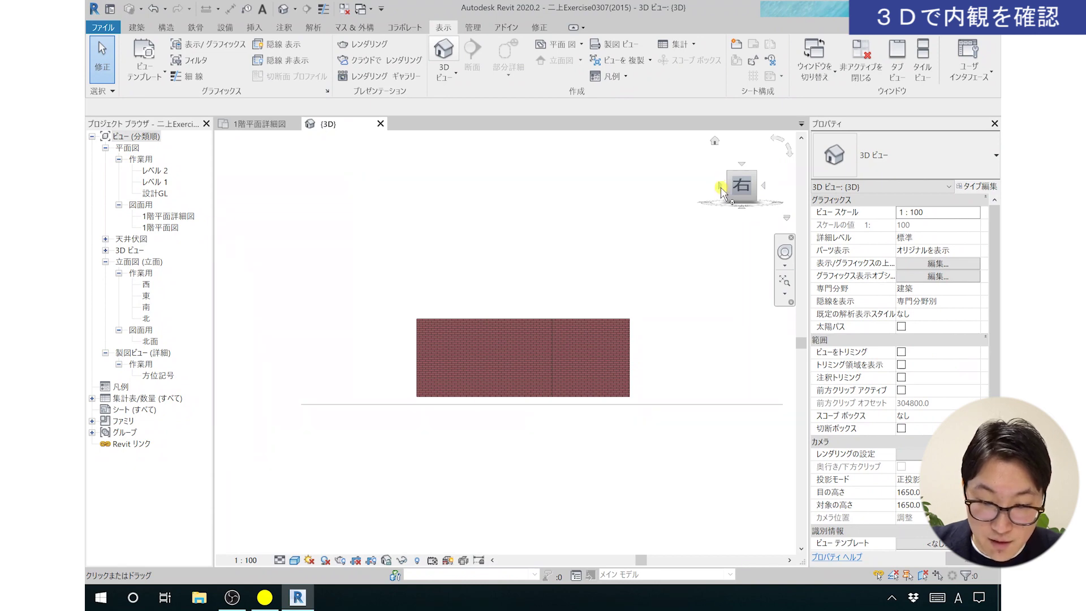
{"action": "left_click", "coordinate": [721, 188]}
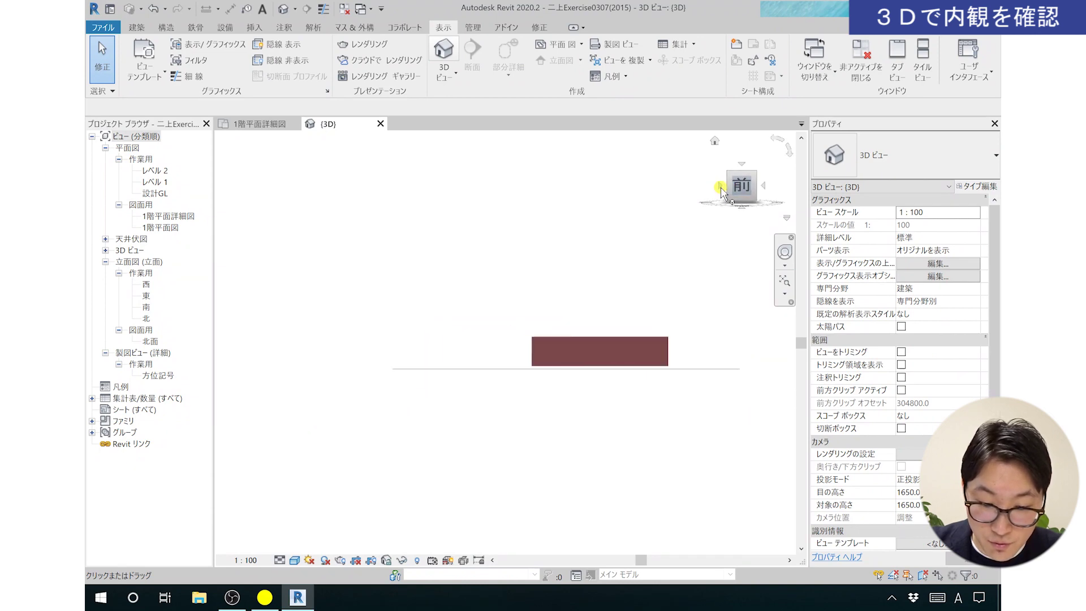
{"action": "scroll", "coordinate": [540, 328], "scroll_direction": "up", "scroll_amount": 2}
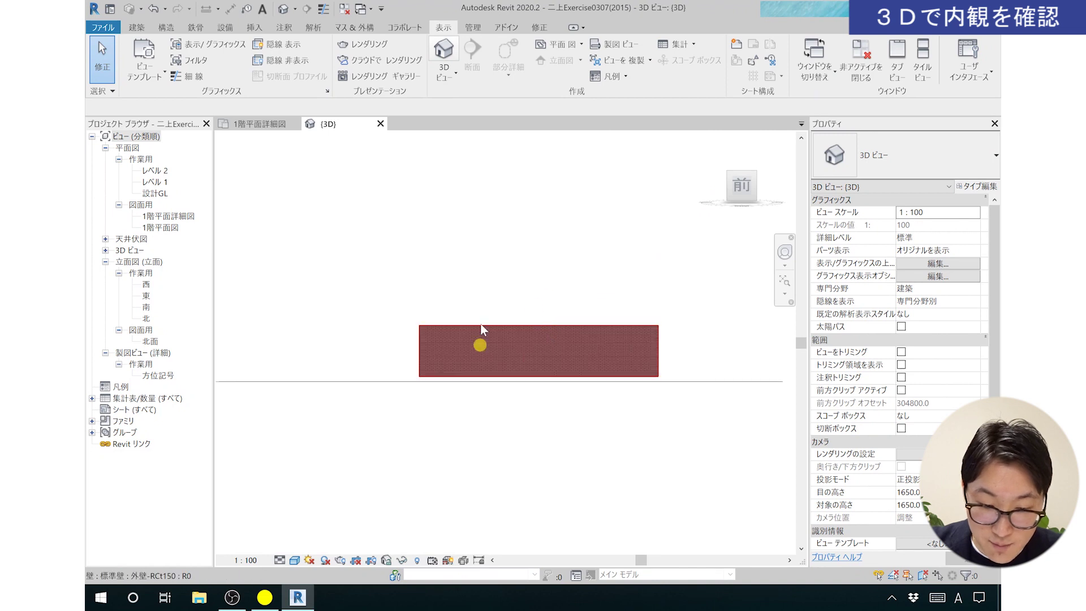
{"action": "mouse_move", "coordinate": [741, 166]}
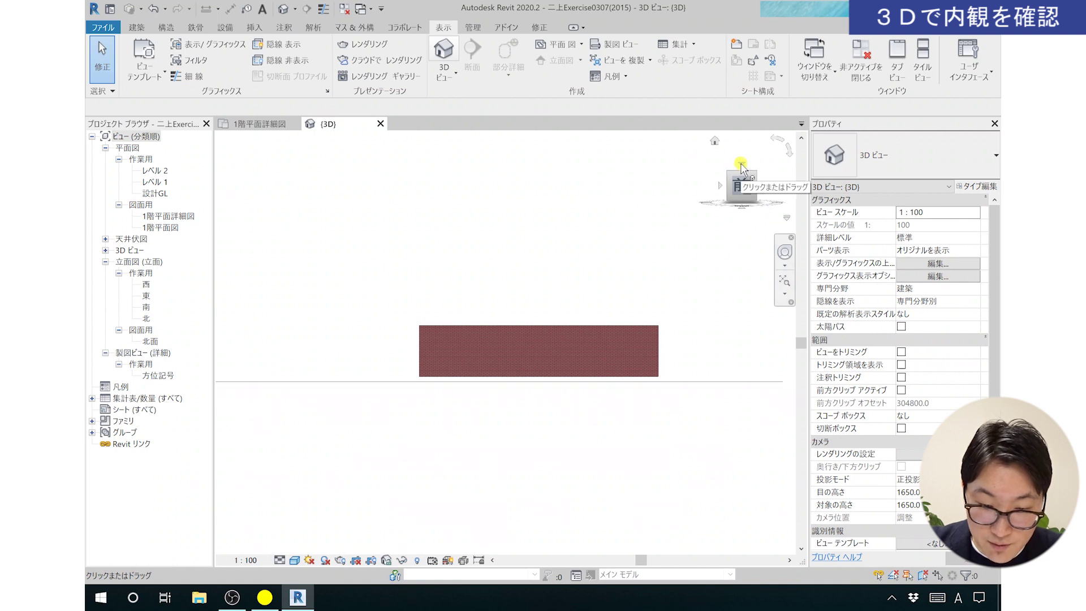
{"action": "left_click", "coordinate": [740, 164]}
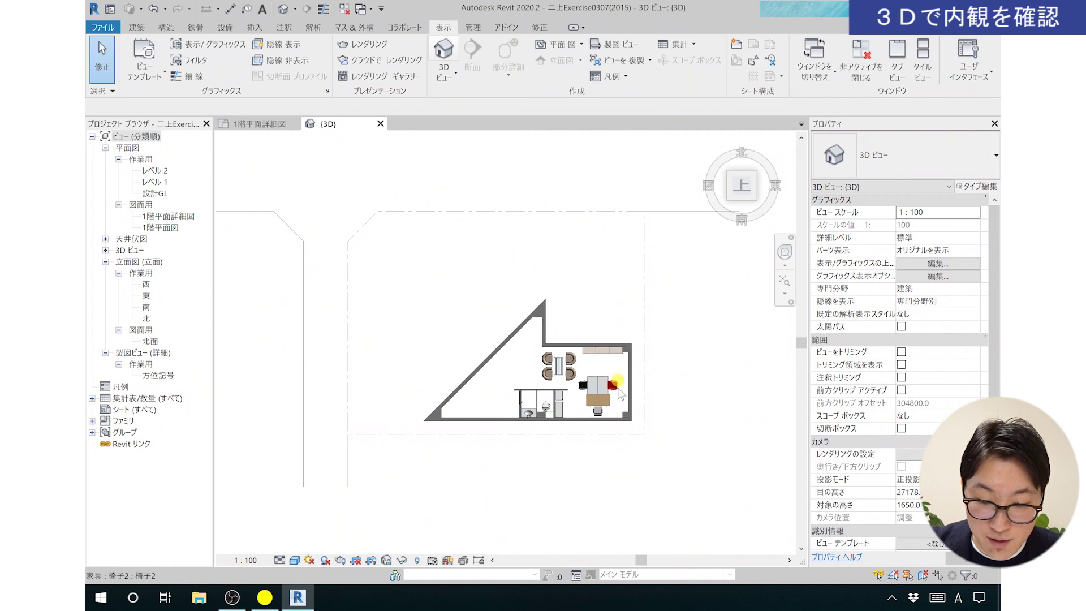
- Zoom in and orbit the top-down view into an angled look inside the office
{"action": "scroll", "coordinate": [619, 391], "scroll_direction": "up", "scroll_amount": 3}
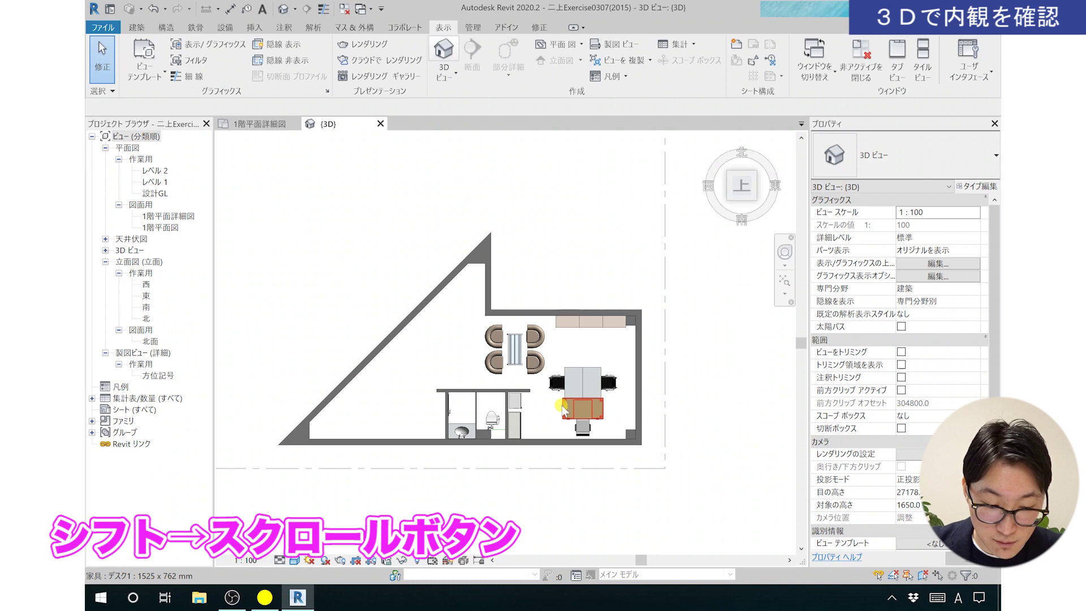
{"action": "mouse_move", "coordinate": [562, 407]}
{"action": "middle_mouse_down", "text": "shift"}
{"action": "mouse_move", "coordinate": [478, 354]}
{"action": "mouse_move", "coordinate": [460, 310]}
{"action": "mouse_move", "coordinate": [540, 335]}
{"action": "mouse_move", "coordinate": [678, 311]}
{"action": "mouse_move", "coordinate": [530, 387]}
{"action": "mouse_move", "coordinate": [526, 410]}
{"action": "mouse_move", "coordinate": [480, 409]}
{"action": "mouse_move", "coordinate": [419, 369]}
{"action": "mouse_move", "coordinate": [635, 478]}
{"action": "middle_mouse_up", "text": "shift"}
{"action": "scroll", "coordinate": [540, 438], "scroll_direction": "up", "scroll_amount": 1}
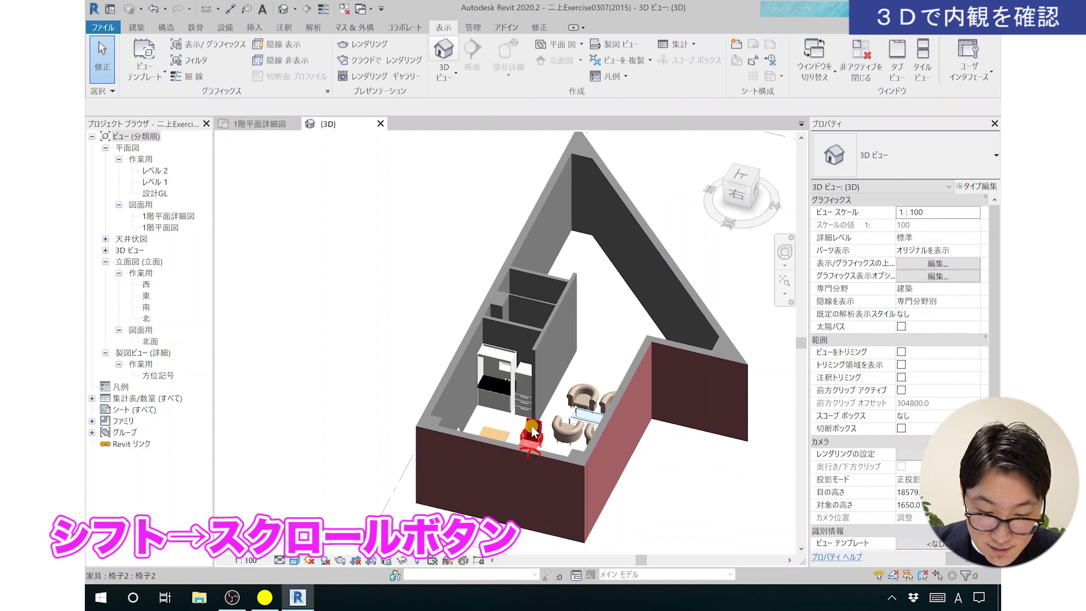
{"action": "scroll", "coordinate": [543, 441], "scroll_direction": "up", "scroll_amount": 1}
{"action": "scroll", "coordinate": [544, 443], "scroll_direction": "up", "scroll_amount": 1}
{"action": "middle_click_drag", "start_coordinate": [544, 444], "coordinate": [558, 452], "text": "shift"}
{"action": "scroll", "coordinate": [537, 415], "scroll_direction": "down", "scroll_amount": 2}
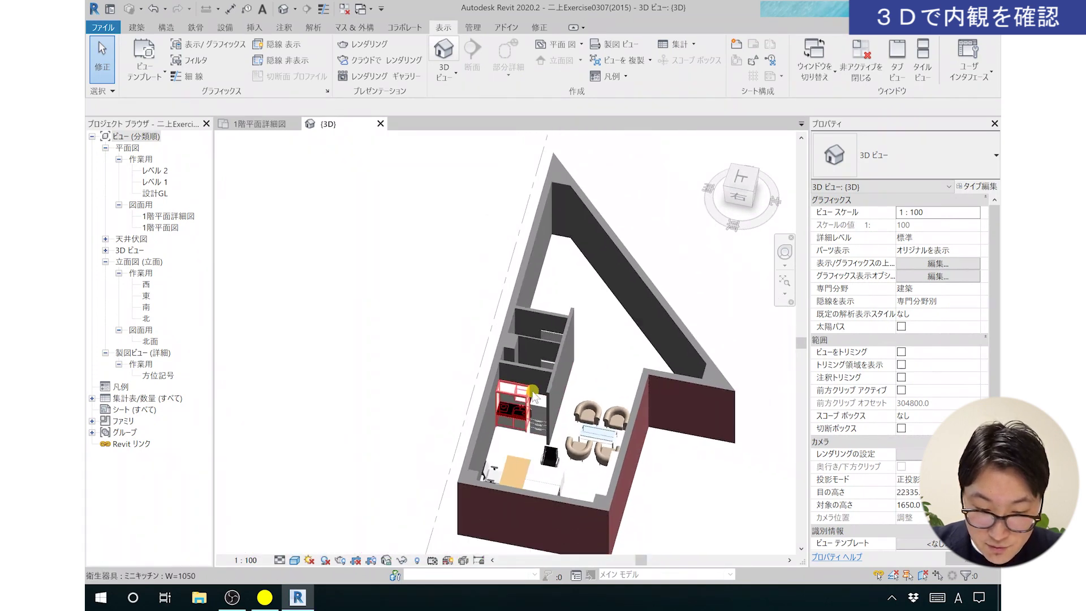
{"action": "scroll", "coordinate": [543, 407], "scroll_direction": "down", "scroll_amount": 1}
{"action": "scroll", "coordinate": [560, 393], "scroll_direction": "up", "scroll_amount": 3}
{"action": "scroll", "coordinate": [562, 390], "scroll_direction": "up", "scroll_amount": 1}
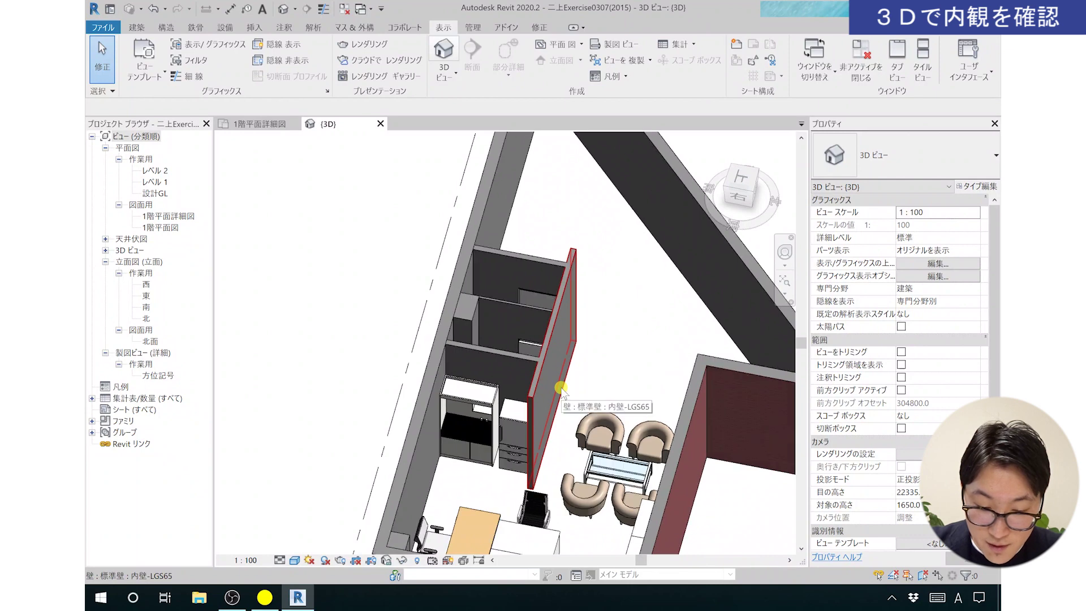
{"action": "scroll", "coordinate": [562, 390], "scroll_direction": "up", "scroll_amount": 1}
{"action": "scroll", "coordinate": [562, 390], "scroll_direction": "up", "scroll_amount": 2}
{"action": "scroll", "coordinate": [562, 390], "scroll_direction": "up", "scroll_amount": 1}
{"action": "scroll", "coordinate": [562, 390], "scroll_direction": "up", "scroll_amount": 2}
{"action": "scroll", "coordinate": [559, 389], "scroll_direction": "up", "scroll_amount": 1}
{"action": "scroll", "coordinate": [486, 373], "scroll_direction": "down", "scroll_amount": 3}
{"action": "scroll", "coordinate": [520, 391], "scroll_direction": "down", "scroll_amount": 2}
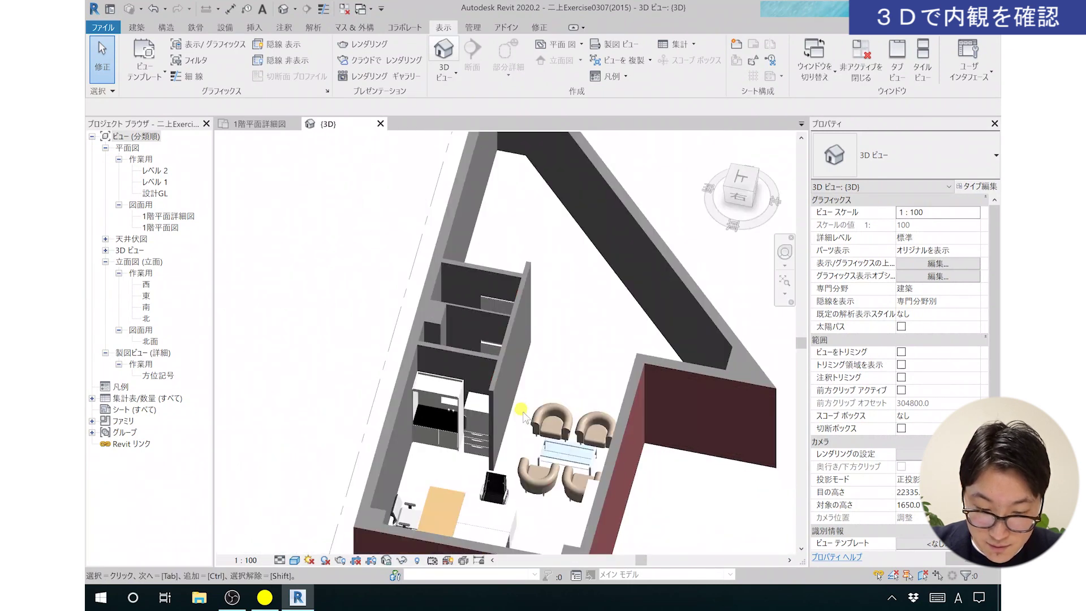
{"action": "scroll", "coordinate": [541, 413], "scroll_direction": "up", "scroll_amount": 1}
{"action": "scroll", "coordinate": [542, 413], "scroll_direction": "up", "scroll_amount": 2}
{"action": "scroll", "coordinate": [541, 413], "scroll_direction": "up", "scroll_amount": 1}
{"action": "scroll", "coordinate": [542, 413], "scroll_direction": "up", "scroll_amount": 1}
{"action": "scroll", "coordinate": [543, 417], "scroll_direction": "down", "scroll_amount": 1}
{"action": "scroll", "coordinate": [543, 418], "scroll_direction": "down", "scroll_amount": 2}
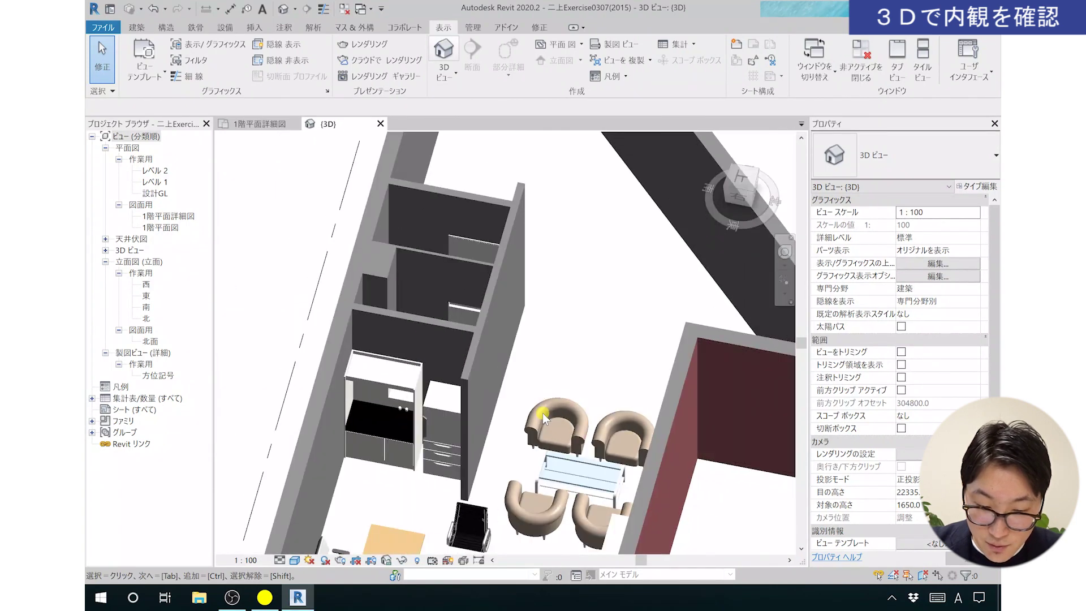
{"action": "scroll", "coordinate": [543, 418], "scroll_direction": "down", "scroll_amount": 1}
{"action": "scroll", "coordinate": [543, 417], "scroll_direction": "down", "scroll_amount": 2}
{"action": "scroll", "coordinate": [543, 418], "scroll_direction": "down", "scroll_amount": 2}
{"action": "scroll", "coordinate": [542, 418], "scroll_direction": "down", "scroll_amount": 1}
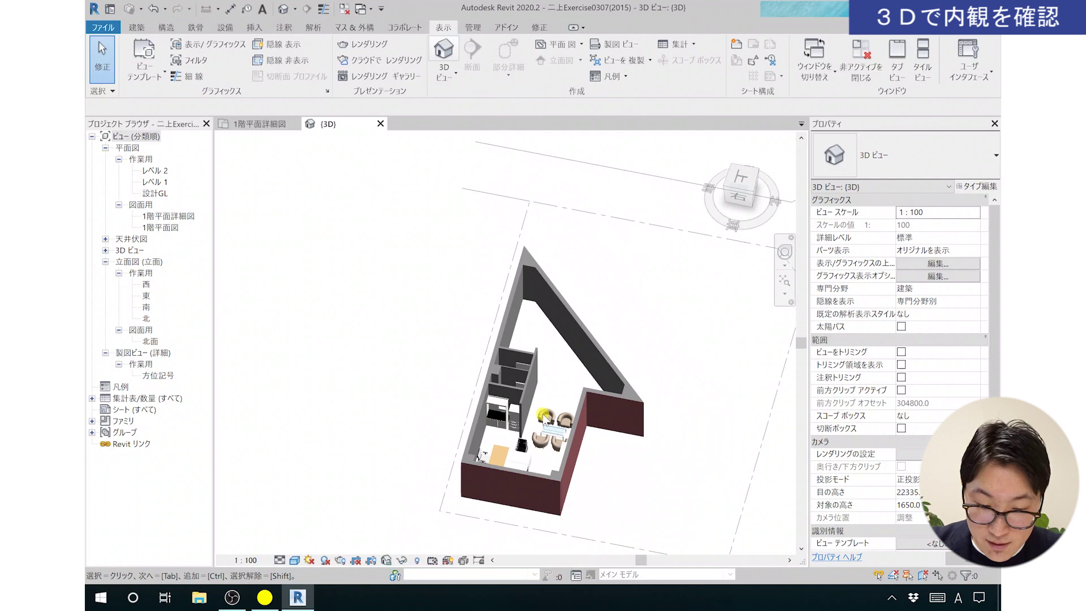
{"action": "scroll", "coordinate": [543, 417], "scroll_direction": "down", "scroll_amount": 2}
{"action": "scroll", "coordinate": [543, 417], "scroll_direction": "up", "scroll_amount": 1}
{"action": "scroll", "coordinate": [543, 417], "scroll_direction": "up", "scroll_amount": 1}
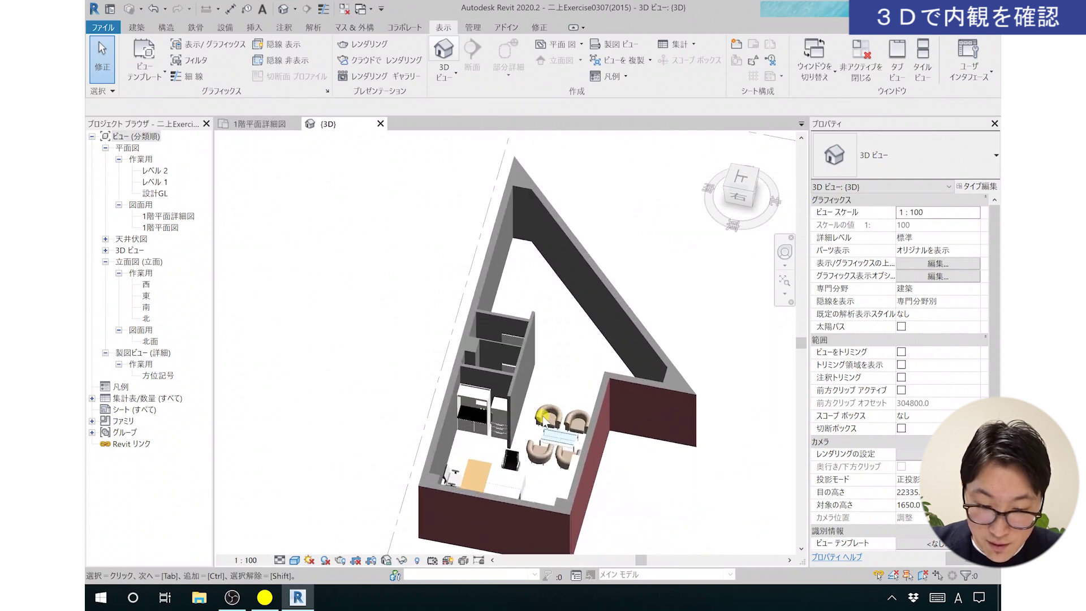
{"action": "scroll", "coordinate": [543, 418], "scroll_direction": "up", "scroll_amount": 2}
{"action": "scroll", "coordinate": [543, 417], "scroll_direction": "up", "scroll_amount": 1}
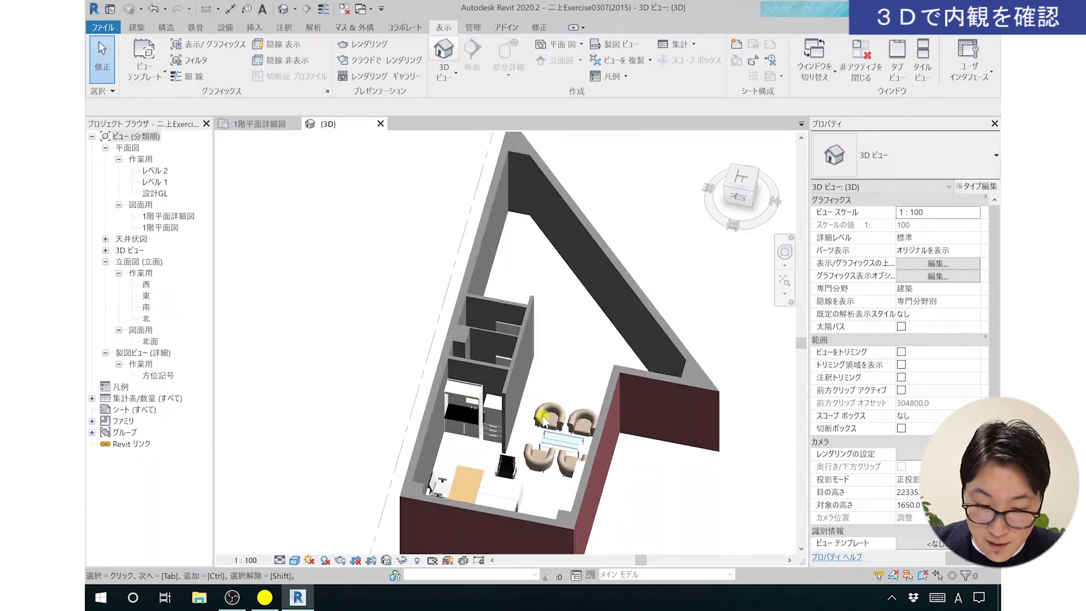
{"action": "scroll", "coordinate": [542, 418], "scroll_direction": "up", "scroll_amount": 1}
{"action": "scroll", "coordinate": [542, 419], "scroll_direction": "up", "scroll_amount": 1}
{"action": "scroll", "coordinate": [542, 418], "scroll_direction": "up", "scroll_amount": 1}
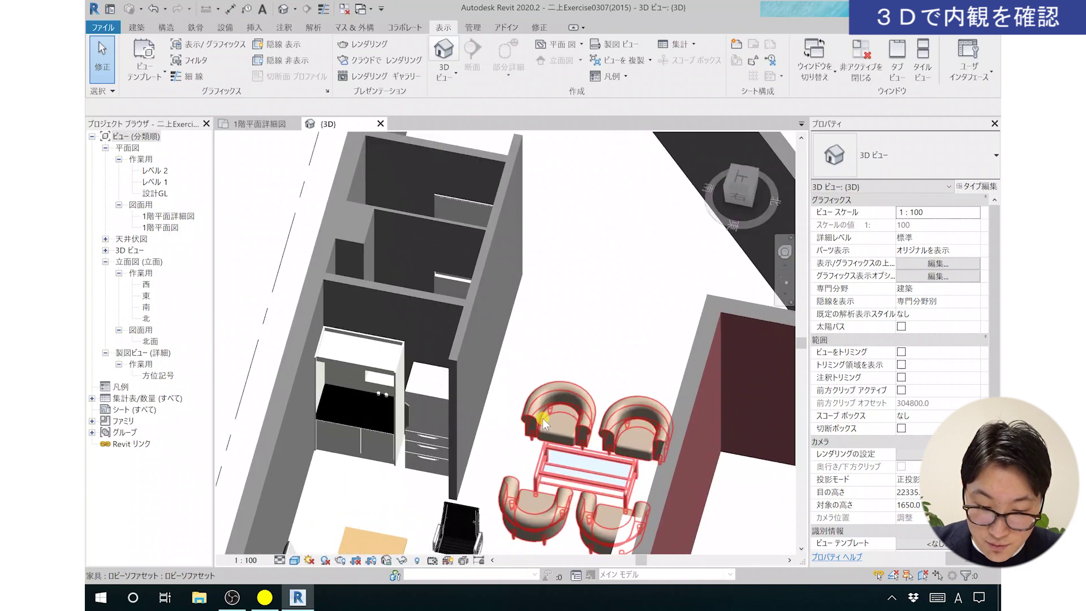
{"action": "scroll", "coordinate": [542, 419], "scroll_direction": "up", "scroll_amount": 1}
{"action": "scroll", "coordinate": [542, 418], "scroll_direction": "up", "scroll_amount": 1}
{"action": "scroll", "coordinate": [541, 418], "scroll_direction": "down", "scroll_amount": 2}
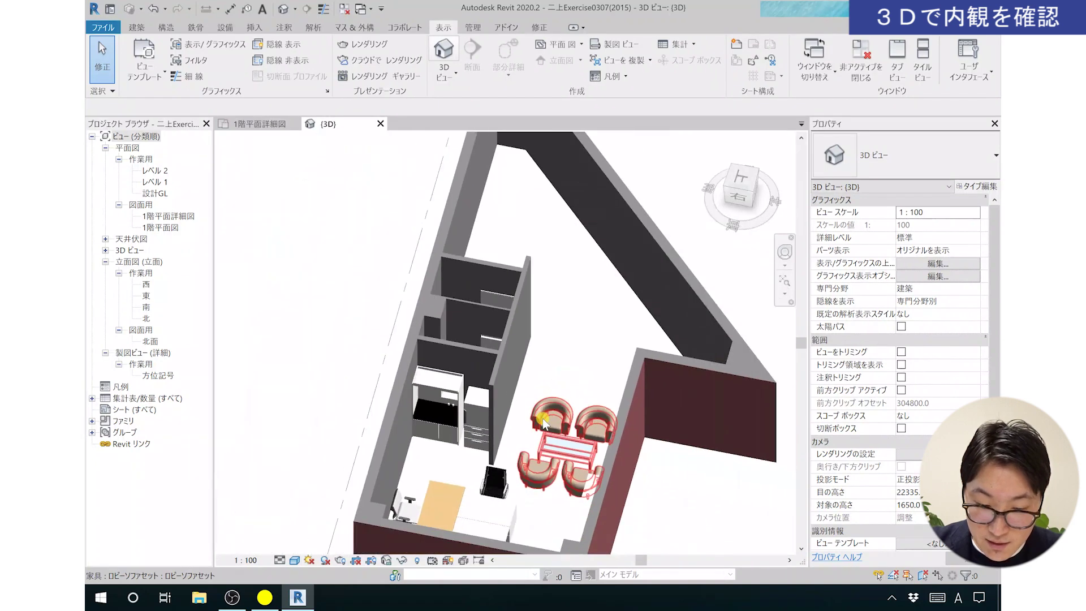
{"action": "scroll", "coordinate": [534, 420], "scroll_direction": "down", "scroll_amount": 1}
{"action": "scroll", "coordinate": [525, 421], "scroll_direction": "down", "scroll_amount": 1}
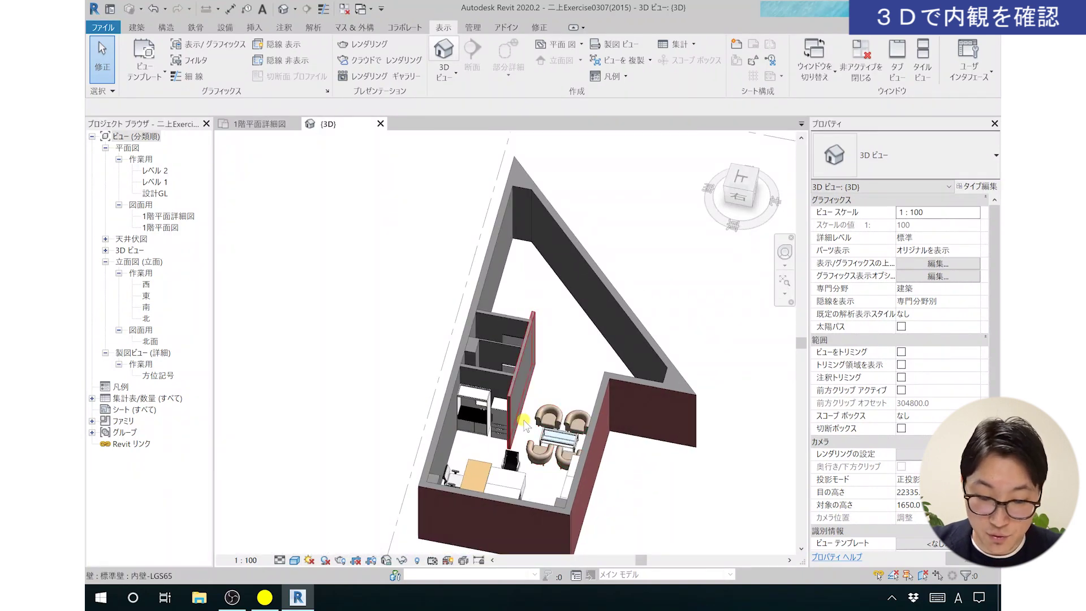
{"action": "mouse_move", "coordinate": [530, 433]}
{"action": "middle_mouse_down", "text": "shift"}
{"action": "mouse_move", "coordinate": [676, 441]}
{"action": "mouse_move", "coordinate": [780, 436]}
{"action": "mouse_move", "coordinate": [843, 417]}
{"action": "mouse_move", "coordinate": [886, 424]}
{"action": "mouse_move", "coordinate": [686, 388]}
{"action": "mouse_move", "coordinate": [396, 406]}
{"action": "mouse_move", "coordinate": [444, 402]}
{"action": "mouse_move", "coordinate": [452, 302]}
{"action": "mouse_move", "coordinate": [492, 396]}
{"action": "mouse_move", "coordinate": [512, 520]}
{"action": "middle_mouse_up", "text": "shift"}
- Zoom and orbit the room to view the furniture from different angles
{"action": "scroll", "coordinate": [472, 277], "scroll_direction": "up", "scroll_amount": 3}
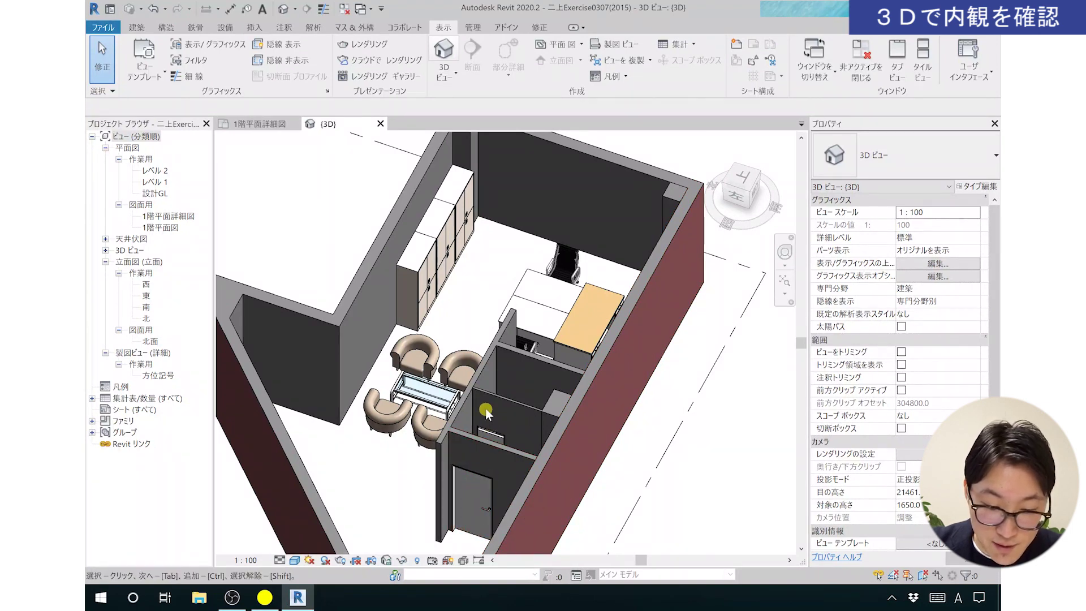
{"action": "middle_click_drag", "start_coordinate": [491, 481], "coordinate": [496, 492], "text": "shift"}
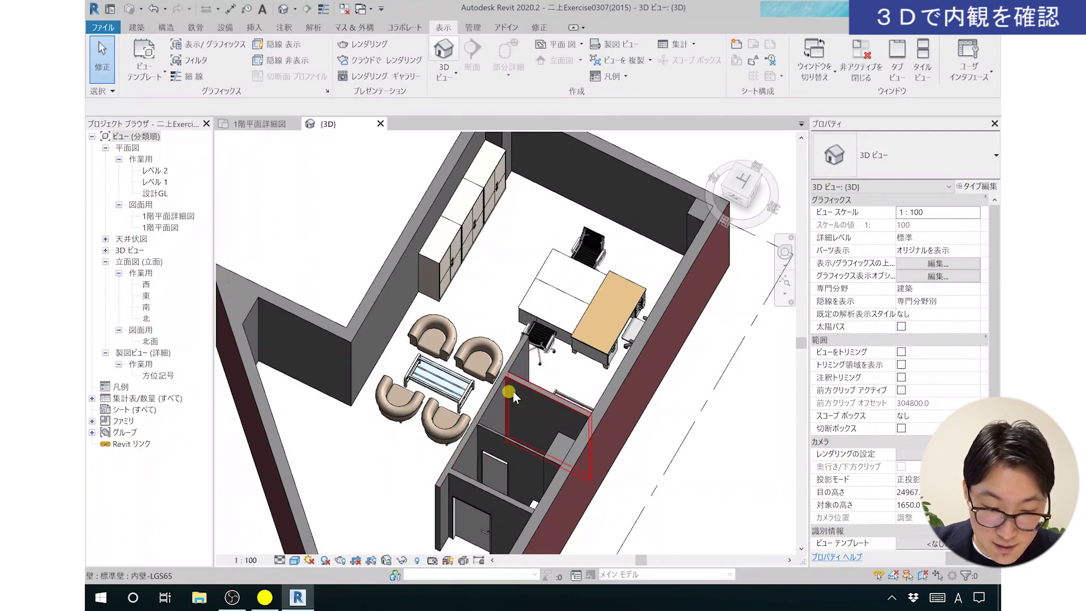
{"action": "middle_click_drag", "start_coordinate": [515, 388], "coordinate": [491, 456], "text": "shift"}
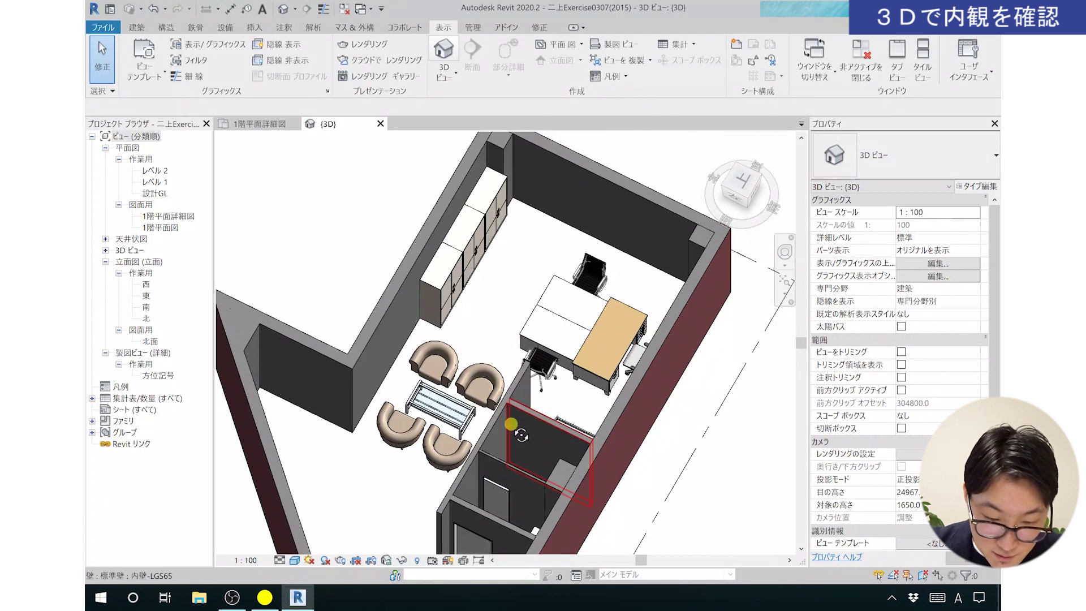
- Switch to the top view and rotate it until north faces up, zooming onto the floor
{"action": "left_click", "coordinate": [744, 187]}
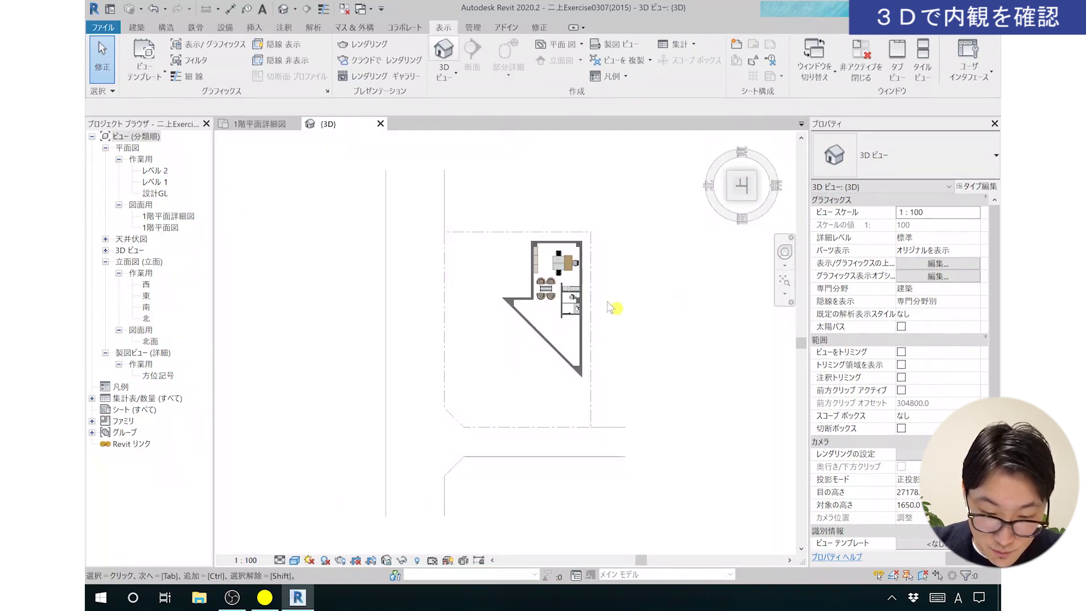
{"action": "scroll", "coordinate": [558, 291], "scroll_direction": "up", "scroll_amount": 3}
{"action": "scroll", "coordinate": [559, 289], "scroll_direction": "up", "scroll_amount": 1}
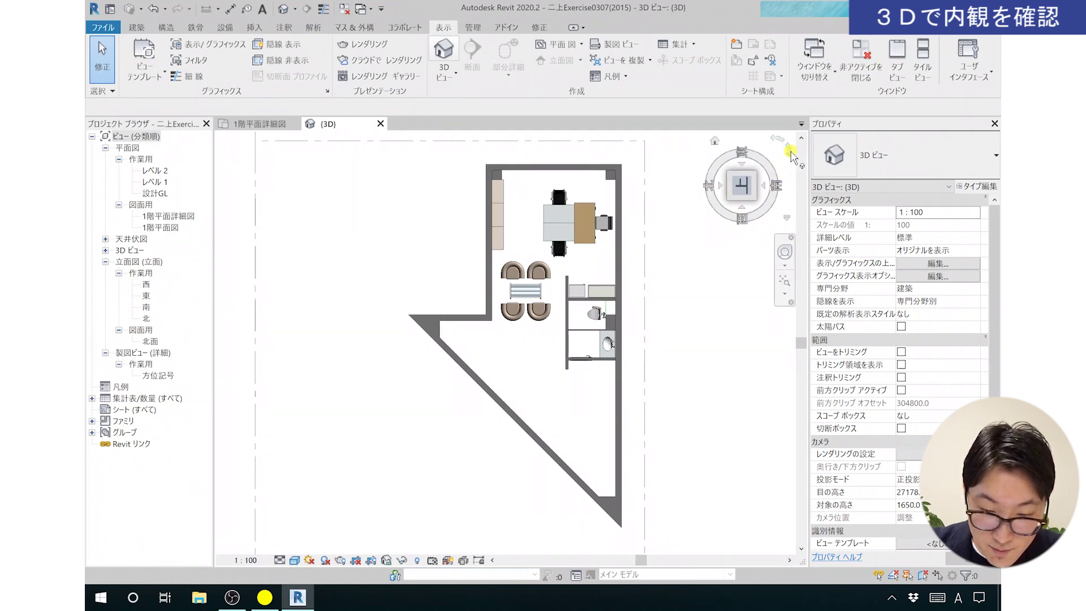
{"action": "left_click", "coordinate": [791, 152]}
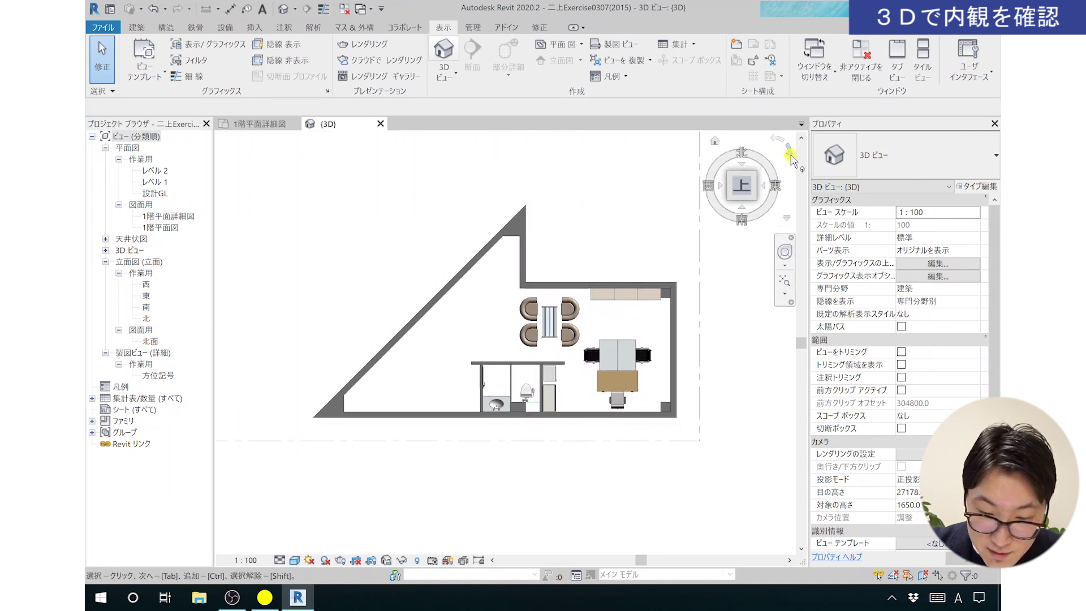
{"action": "left_click", "coordinate": [791, 155]}
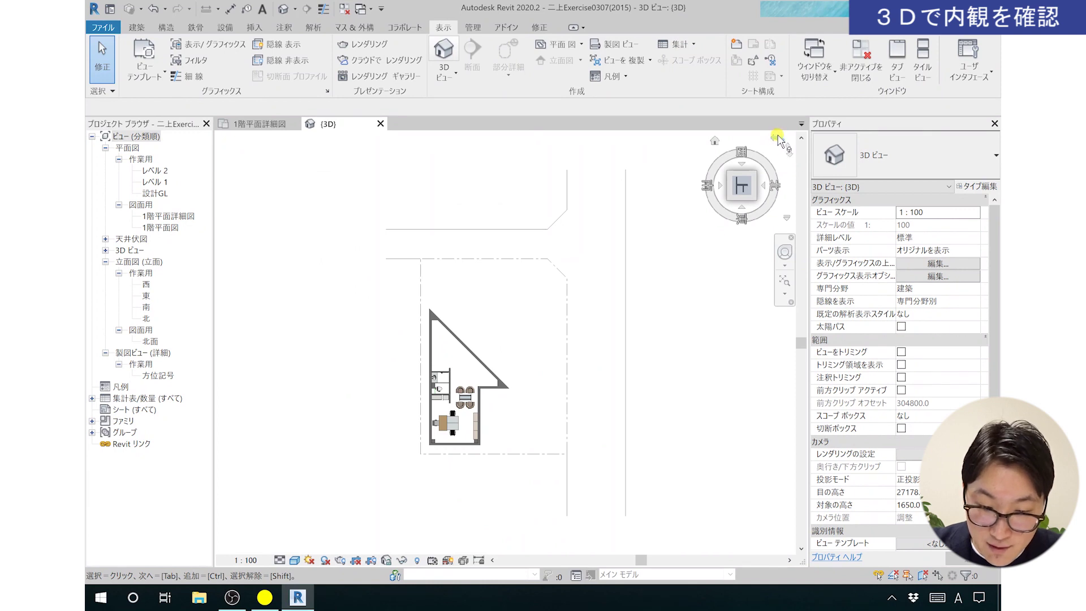
{"action": "left_click", "coordinate": [780, 141]}
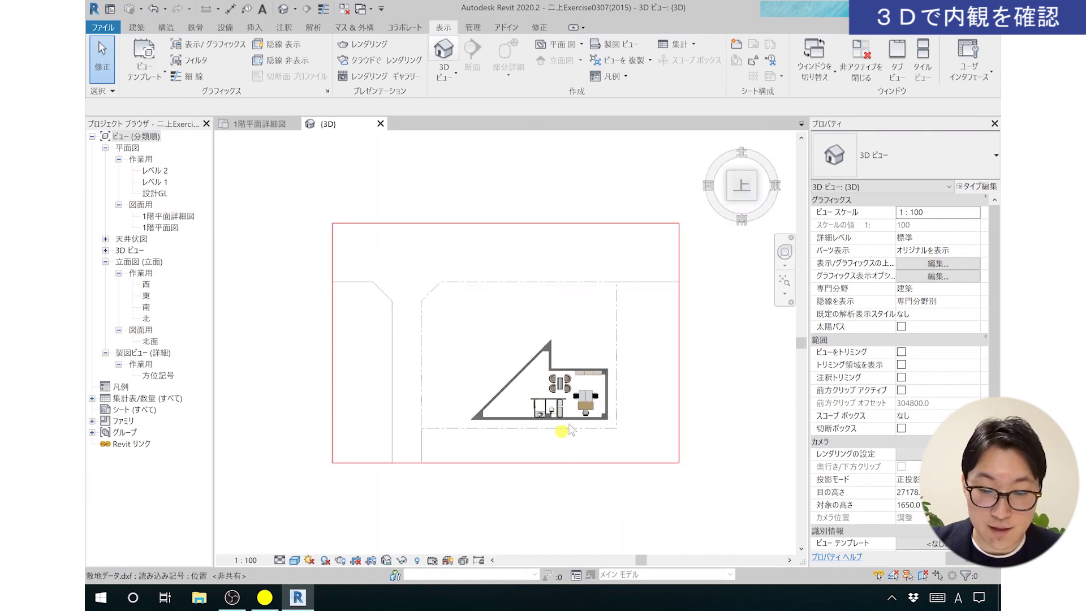
{"action": "scroll", "coordinate": [567, 433], "scroll_direction": "up", "scroll_amount": 5}
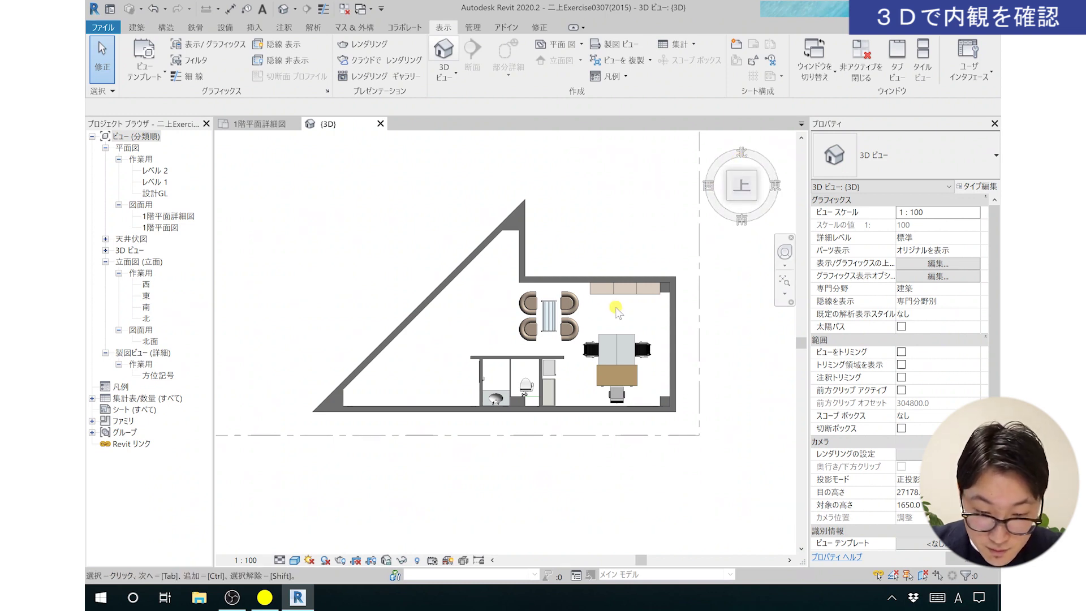
- Zoom in and pan to centre the furniture in the 3D view
{"action": "scroll", "coordinate": [622, 351], "scroll_direction": "up", "scroll_amount": 1}
{"action": "scroll", "coordinate": [622, 351], "scroll_direction": "up", "scroll_amount": 2}
{"action": "scroll", "coordinate": [622, 351], "scroll_direction": "up", "scroll_amount": 1}
{"action": "scroll", "coordinate": [622, 351], "scroll_direction": "up", "scroll_amount": 1}
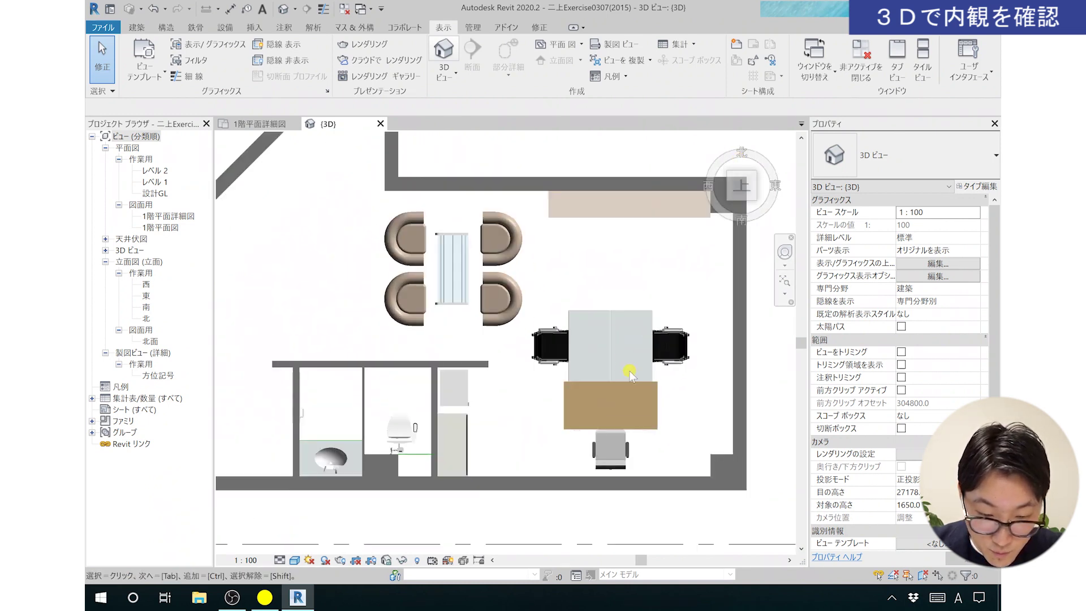
{"action": "middle_click_drag", "start_coordinate": [630, 399], "coordinate": [663, 387]}
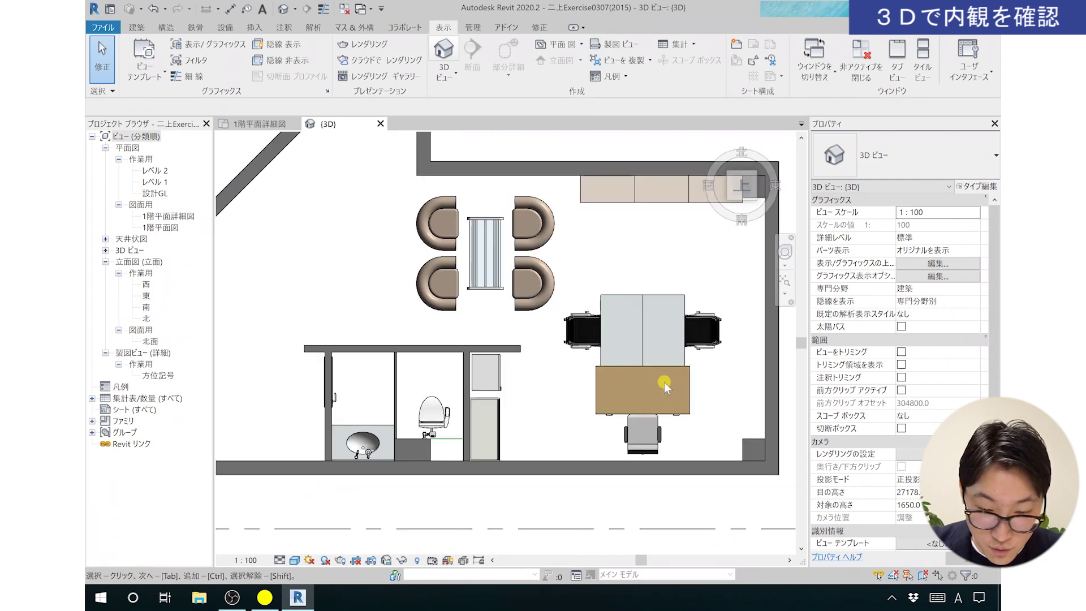
{"action": "middle_click_drag", "start_coordinate": [670, 388], "coordinate": [656, 406]}
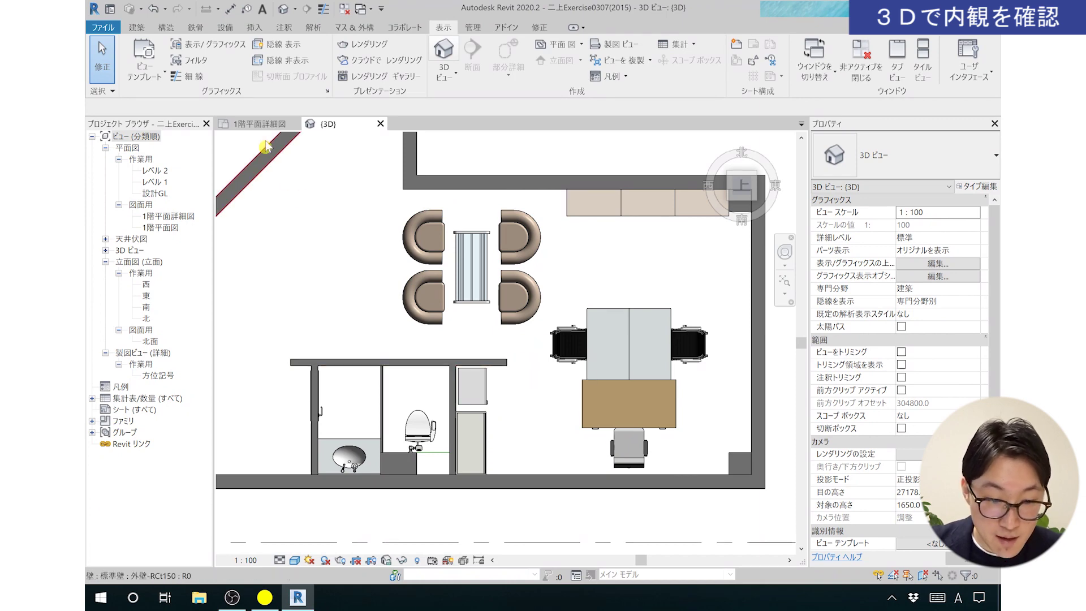
- Compare with the 1階平面詳細図 plan, then tilt the 3D view to an angled view
{"action": "left_click", "coordinate": [259, 124]}
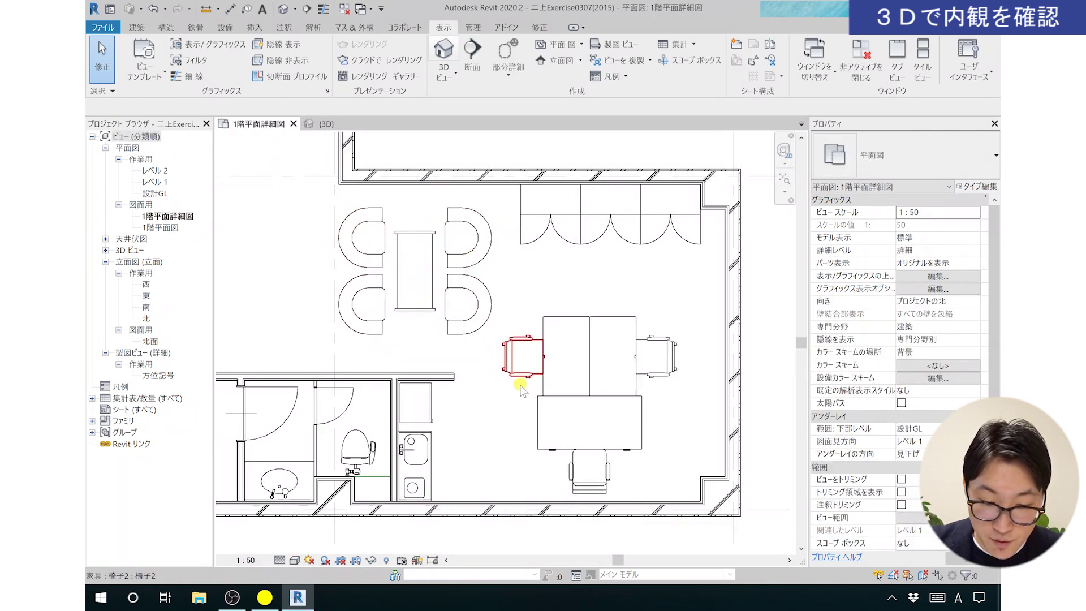
{"action": "left_click", "coordinate": [326, 123]}
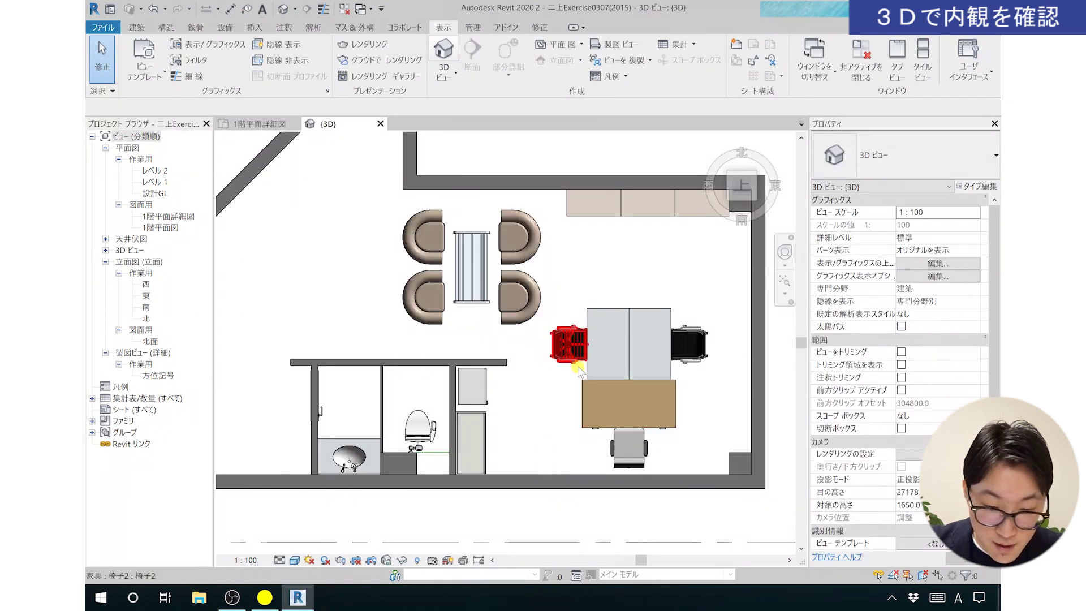
{"action": "middle_click_drag", "start_coordinate": [559, 372], "coordinate": [567, 400]}
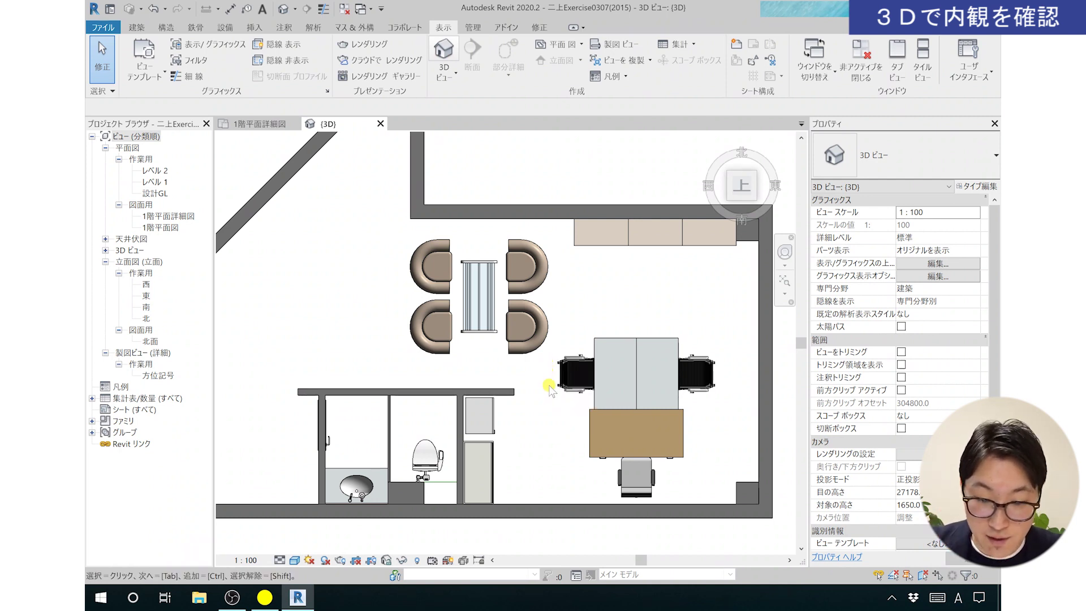
{"action": "mouse_move", "coordinate": [539, 389]}
{"action": "middle_mouse_down", "text": "shift"}
{"action": "mouse_move", "coordinate": [502, 360]}
{"action": "mouse_move", "coordinate": [467, 438]}
{"action": "mouse_move", "coordinate": [446, 432]}
{"action": "mouse_move", "coordinate": [484, 368]}
{"action": "middle_mouse_up", "text": "shift"}
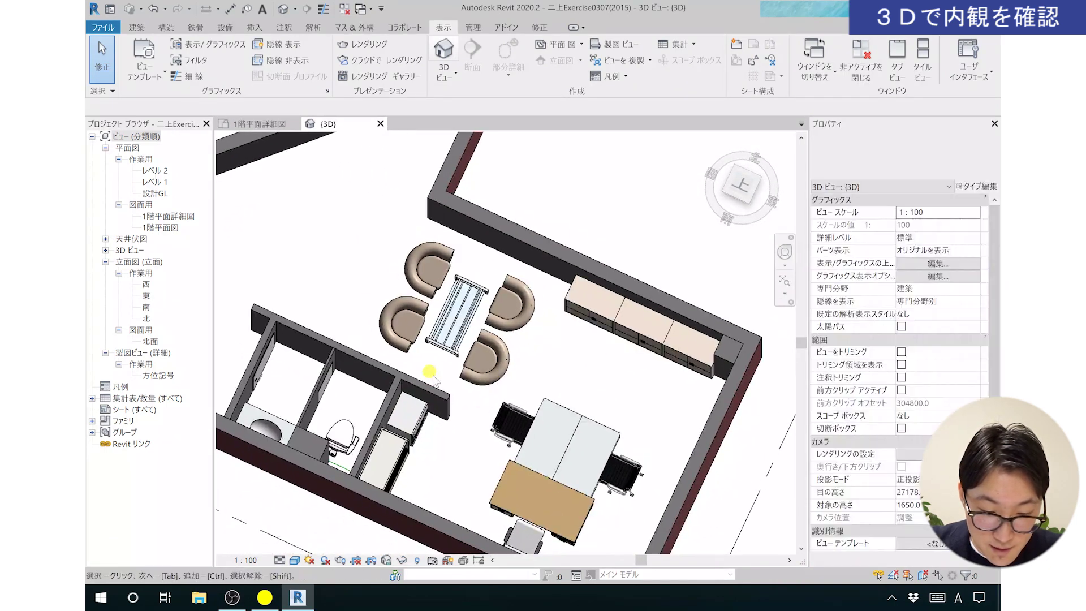
- Orbit and zoom the 3D view onto the desks and chairs near the lounge armchairs
{"action": "mouse_move", "coordinate": [412, 439]}
{"action": "middle_mouse_down", "text": "shift"}
{"action": "mouse_move", "coordinate": [363, 436]}
{"action": "mouse_move", "coordinate": [450, 378]}
{"action": "mouse_move", "coordinate": [388, 416]}
{"action": "middle_mouse_up", "text": "shift"}
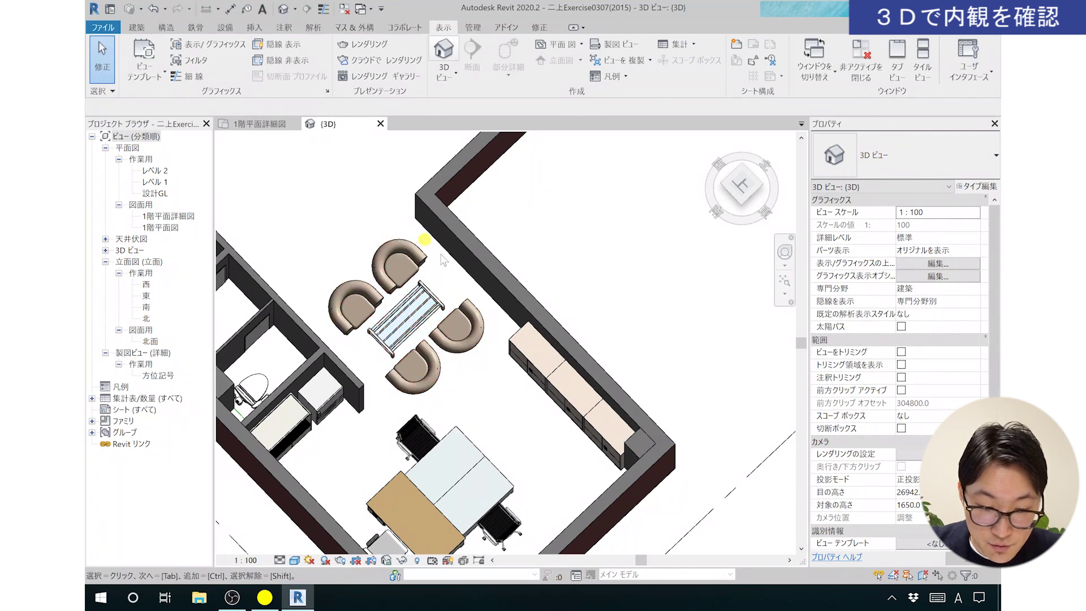
{"action": "mouse_move", "coordinate": [492, 315]}
{"action": "middle_mouse_down", "text": "shift"}
{"action": "mouse_move", "coordinate": [509, 376]}
{"action": "mouse_move", "coordinate": [448, 449]}
{"action": "mouse_move", "coordinate": [482, 455]}
{"action": "mouse_move", "coordinate": [581, 388]}
{"action": "middle_mouse_up", "text": "shift"}
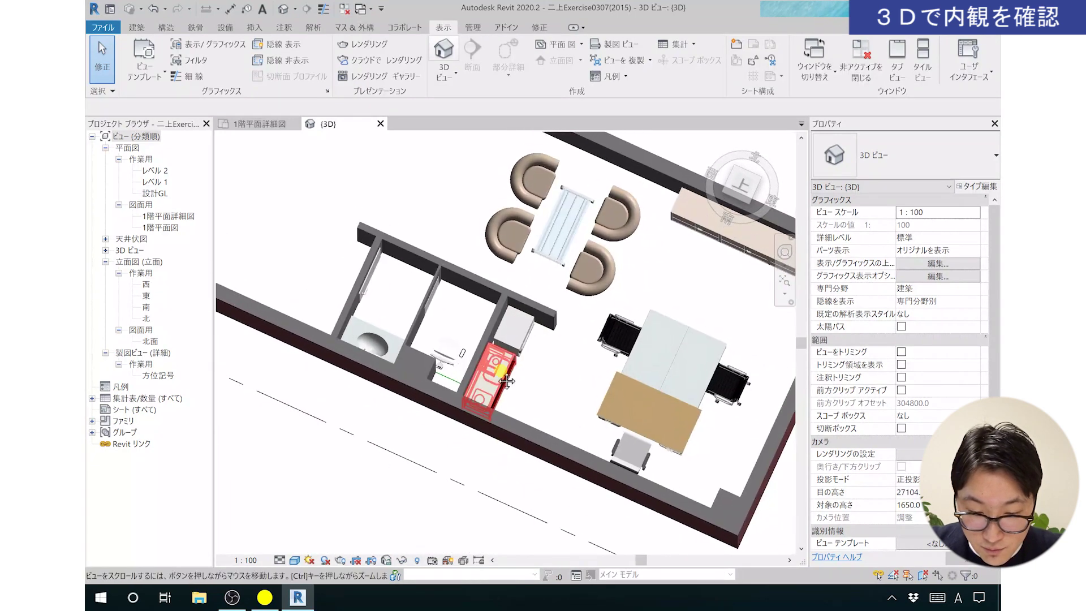
{"action": "middle_click_drag", "start_coordinate": [497, 364], "coordinate": [641, 432], "text": "shift"}
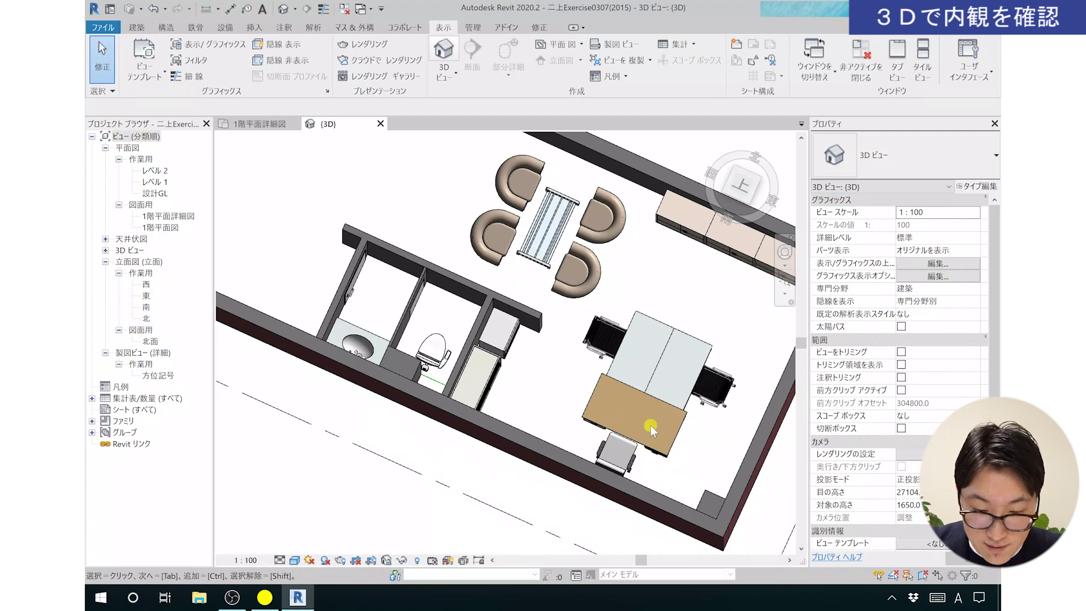
{"action": "middle_click_drag", "start_coordinate": [650, 425], "coordinate": [630, 394], "text": "shift"}
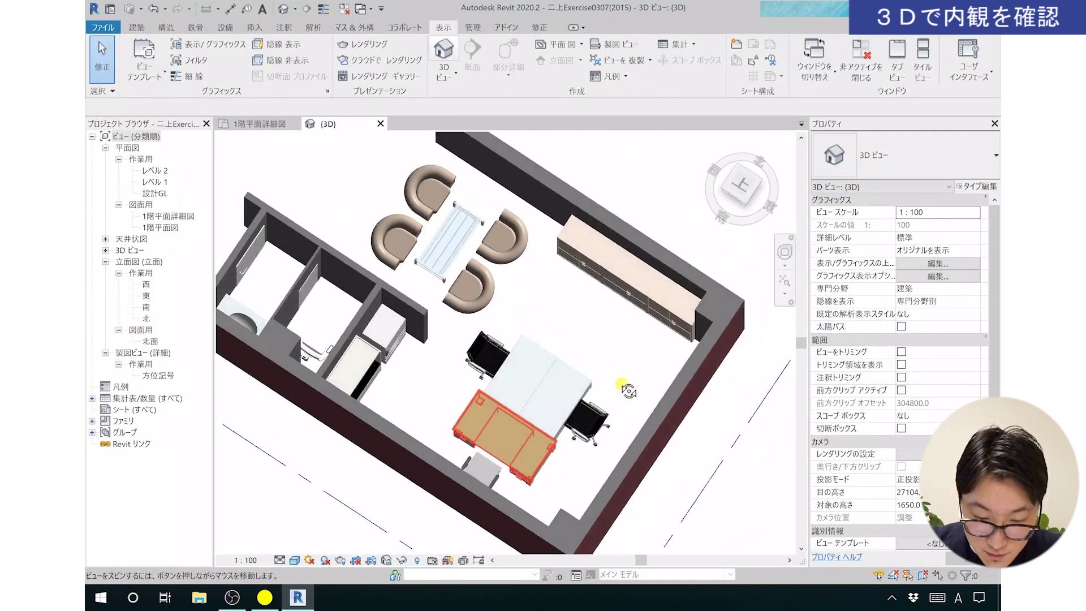
{"action": "mouse_move", "coordinate": [629, 394]}
{"action": "middle_mouse_down", "text": "shift"}
{"action": "mouse_move", "coordinate": [492, 405]}
{"action": "mouse_move", "coordinate": [545, 390]}
{"action": "middle_mouse_up", "text": "shift"}
{"action": "scroll", "coordinate": [576, 390], "scroll_direction": "up", "scroll_amount": 2}
{"action": "scroll", "coordinate": [576, 390], "scroll_direction": "up", "scroll_amount": 2}
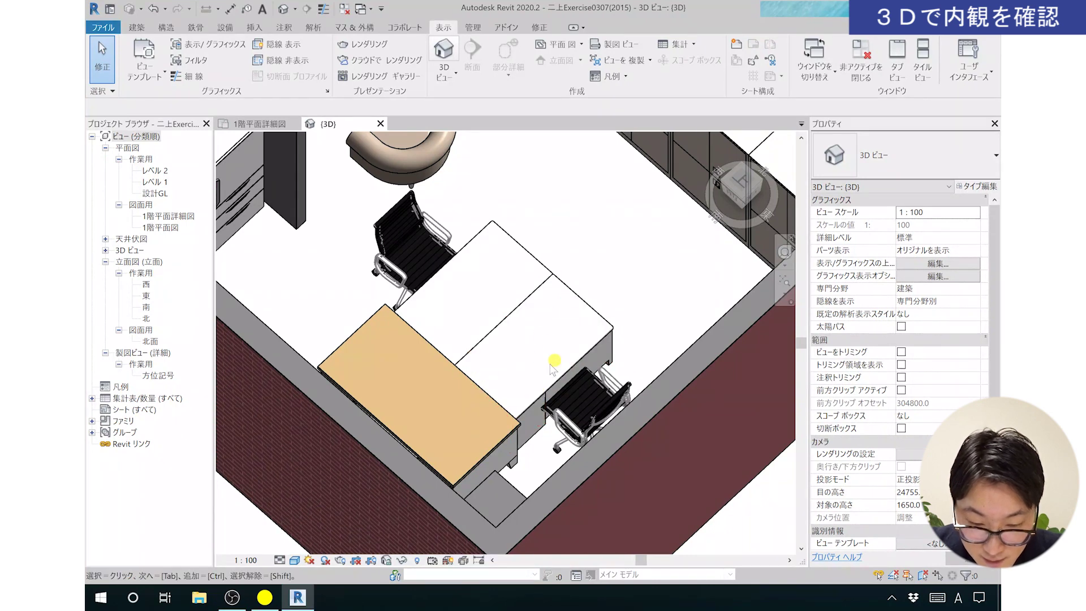
{"action": "middle_click_drag", "start_coordinate": [467, 358], "coordinate": [538, 399], "text": "shift"}
{"action": "scroll", "coordinate": [491, 370], "scroll_direction": "down", "scroll_amount": 5}
{"action": "scroll", "coordinate": [636, 326], "scroll_direction": "up", "scroll_amount": 5}
{"action": "scroll", "coordinate": [636, 327], "scroll_direction": "up", "scroll_amount": 2}
{"action": "scroll", "coordinate": [634, 328], "scroll_direction": "up", "scroll_amount": 2}
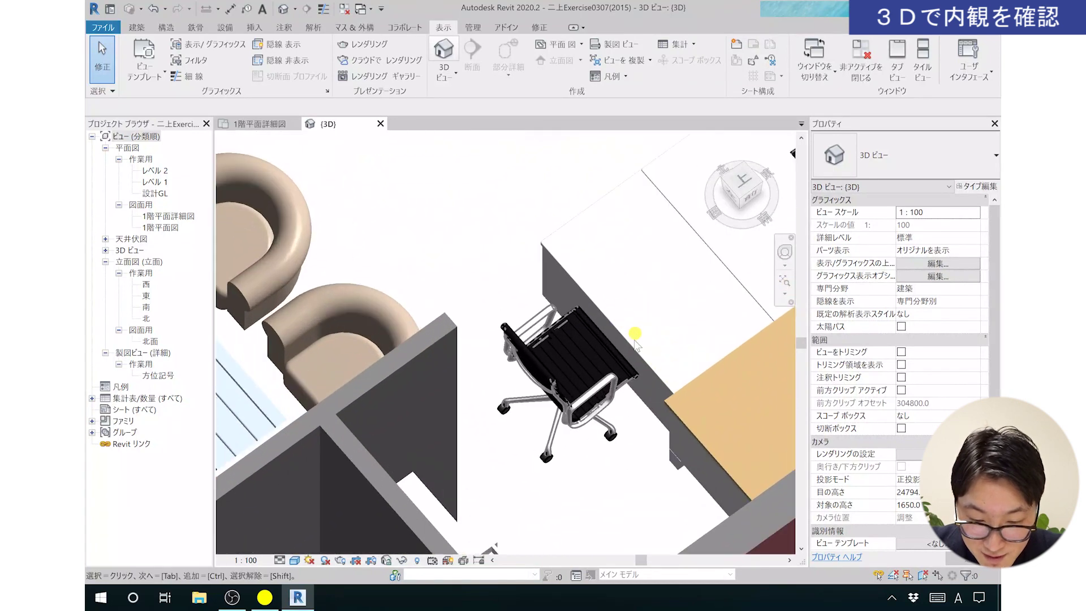
- Select the 1525 x 762 mm デスク1 desk beside the chair to check it
{"action": "left_click", "coordinate": [617, 337]}
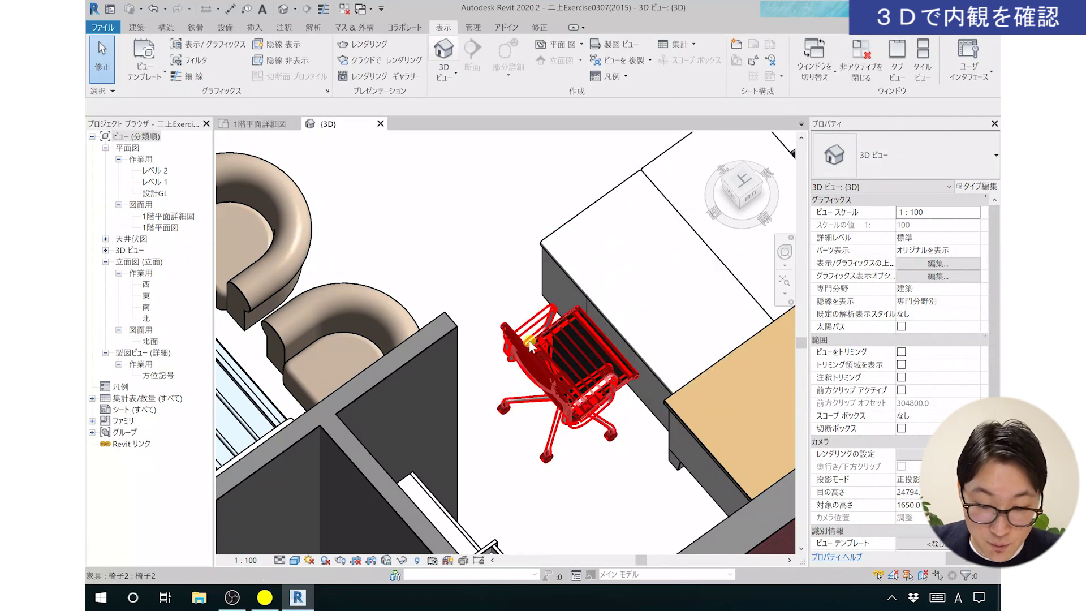
{"action": "scroll", "coordinate": [530, 345], "scroll_direction": "down", "scroll_amount": 3}
{"action": "scroll", "coordinate": [542, 407], "scroll_direction": "up", "scroll_amount": 4}
{"action": "mouse_move", "coordinate": [546, 415]}
{"action": "middle_mouse_down", "text": "shift"}
{"action": "mouse_move", "coordinate": [586, 417]}
{"action": "mouse_move", "coordinate": [592, 376]}
{"action": "mouse_move", "coordinate": [568, 407]}
{"action": "middle_mouse_up", "text": "shift"}
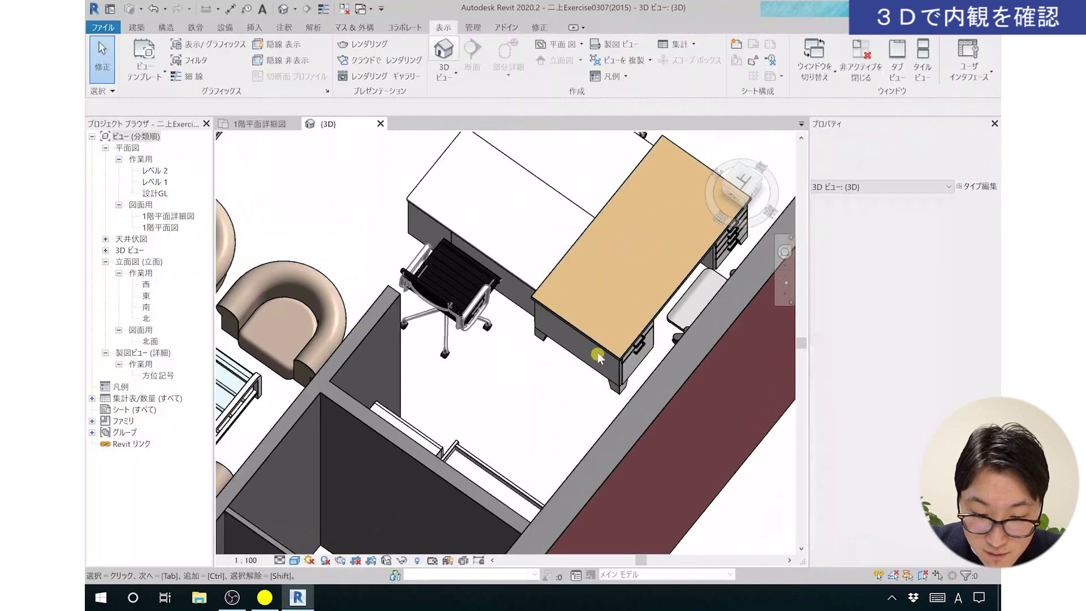
{"action": "left_click", "coordinate": [598, 357]}
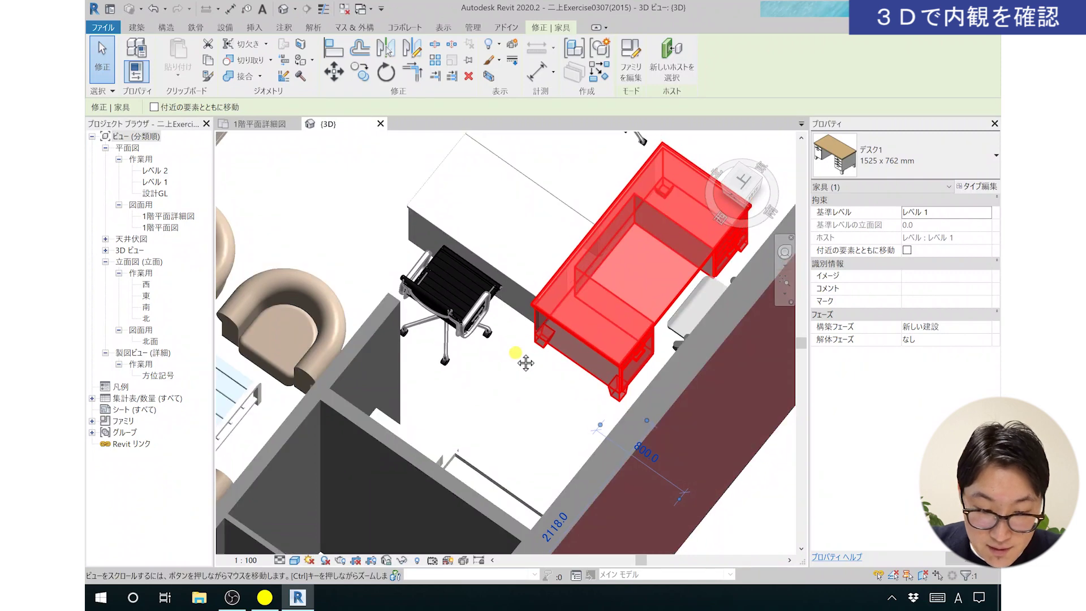
- In the 1階平面詳細図 plan, flip the right-hand back desk vertically
{"action": "middle_click_drag", "start_coordinate": [538, 320], "coordinate": [506, 393]}
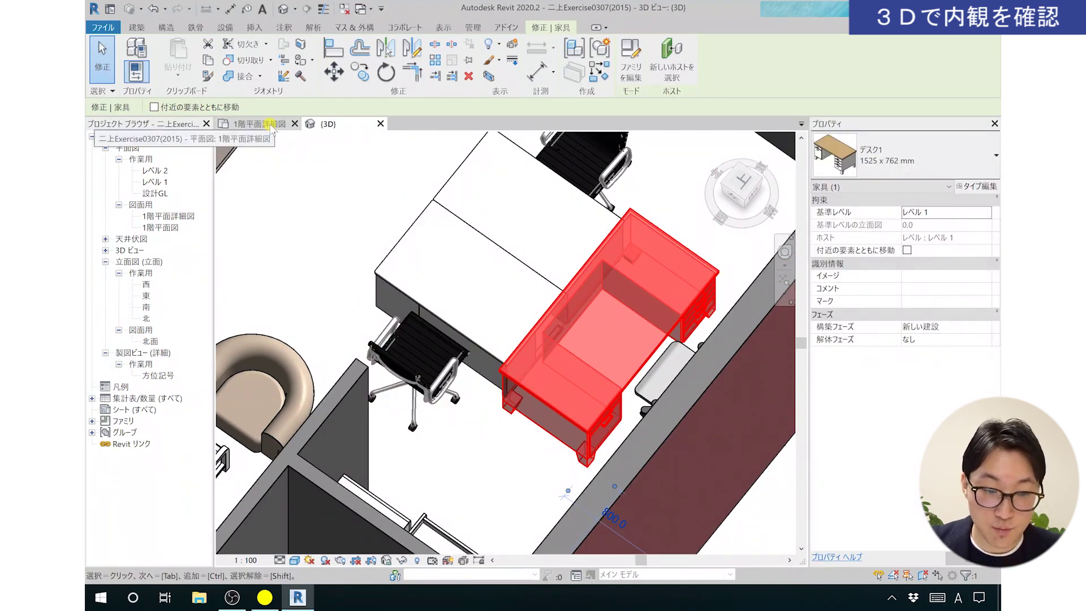
{"action": "left_click", "coordinate": [270, 126]}
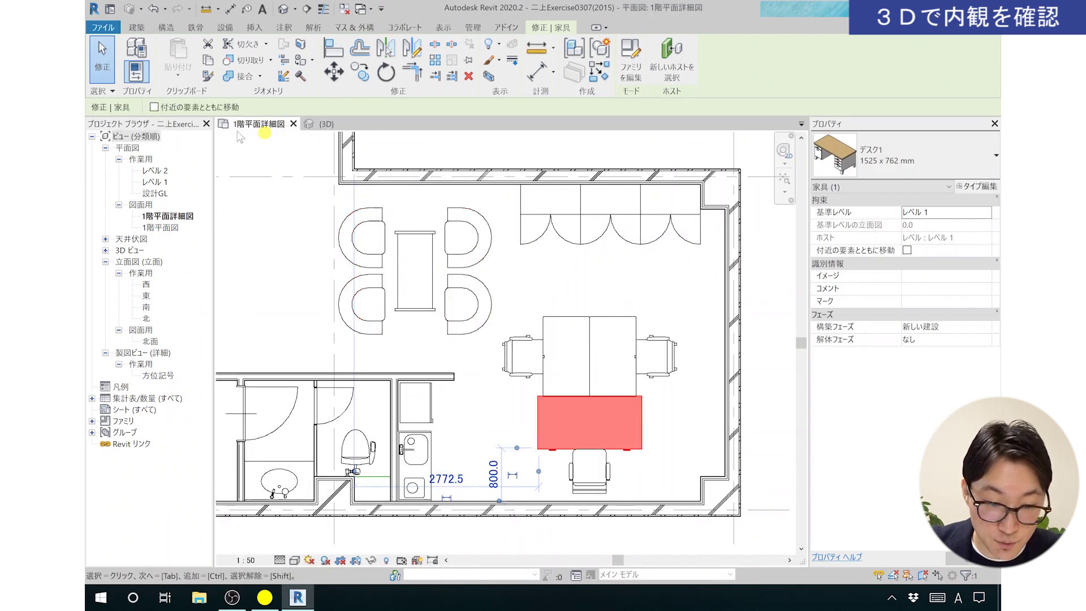
{"action": "key", "text": "Escape"}
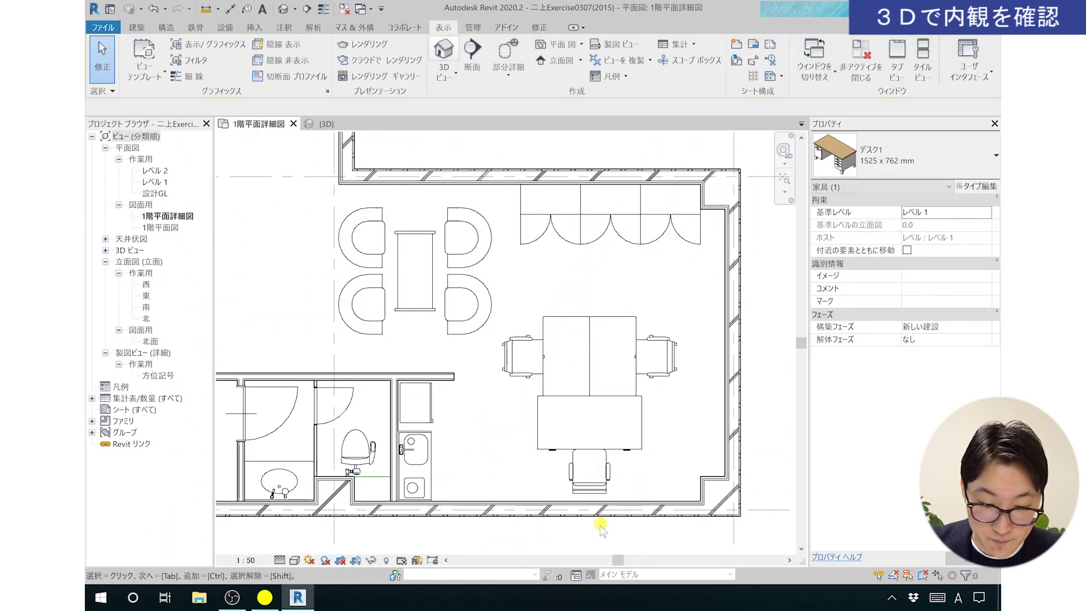
{"action": "scroll", "coordinate": [601, 516], "scroll_direction": "up", "scroll_amount": 1}
{"action": "scroll", "coordinate": [610, 469], "scroll_direction": "up", "scroll_amount": 1}
{"action": "scroll", "coordinate": [614, 396], "scroll_direction": "up", "scroll_amount": 1}
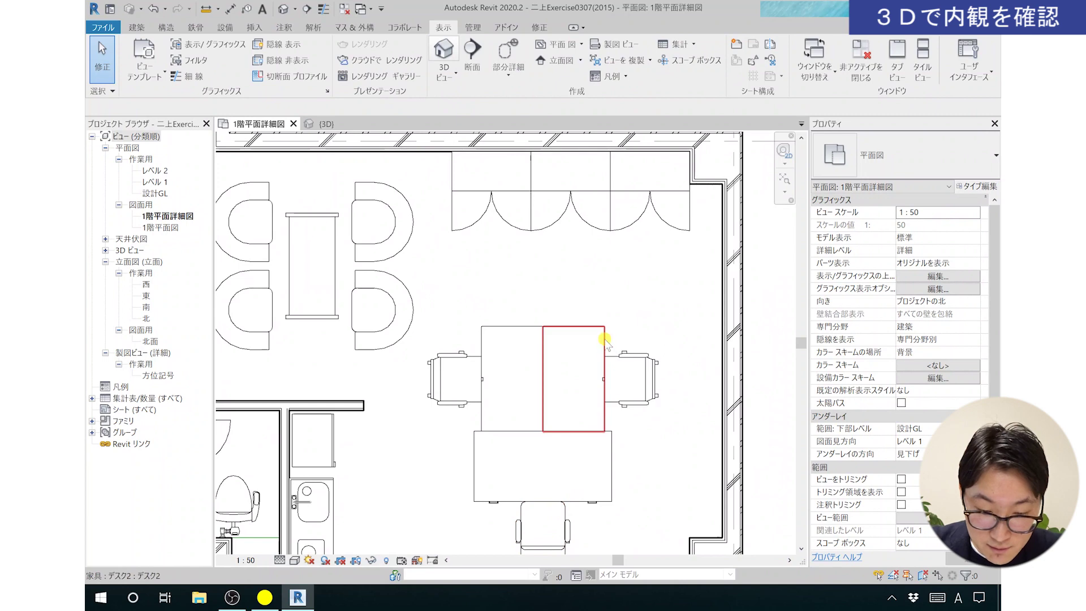
{"action": "scroll", "coordinate": [604, 345], "scroll_direction": "up", "scroll_amount": 1}
{"action": "left_click", "coordinate": [604, 339]}
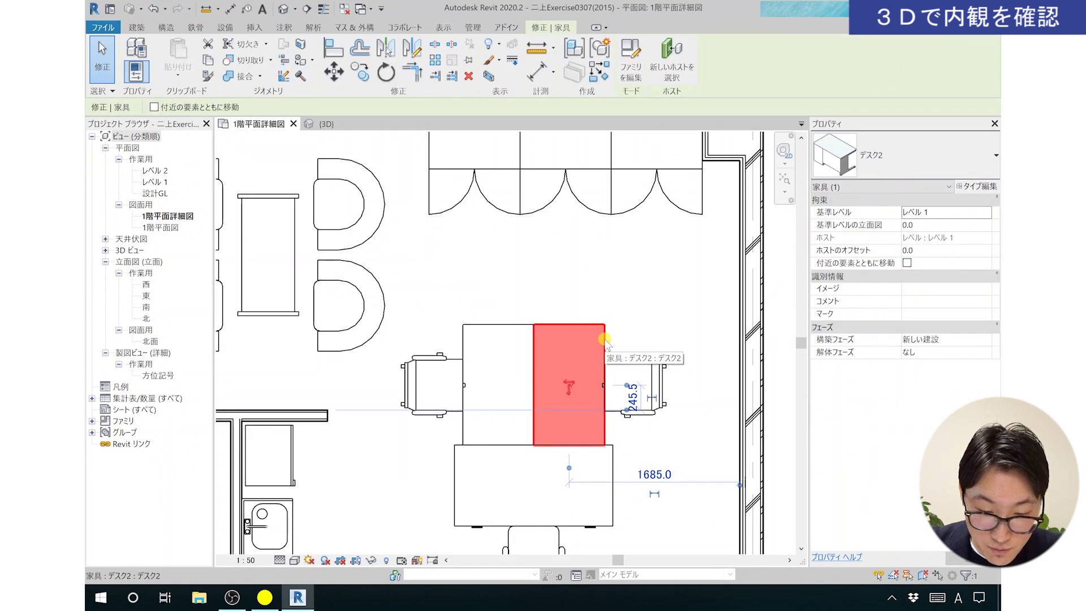
{"action": "scroll", "coordinate": [565, 389], "scroll_direction": "up", "scroll_amount": 3}
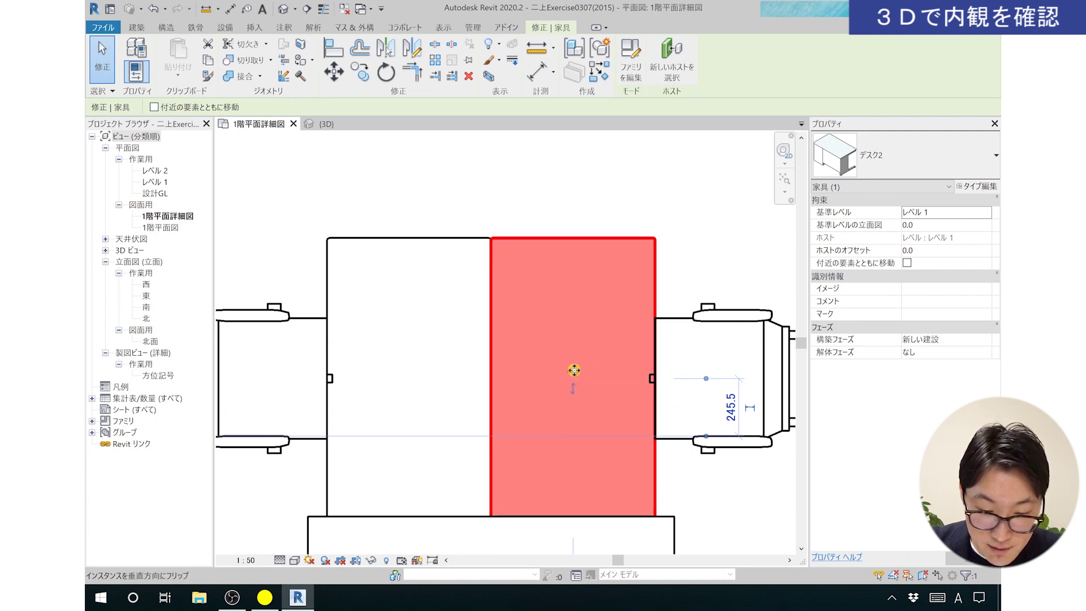
{"action": "left_click", "coordinate": [581, 364]}
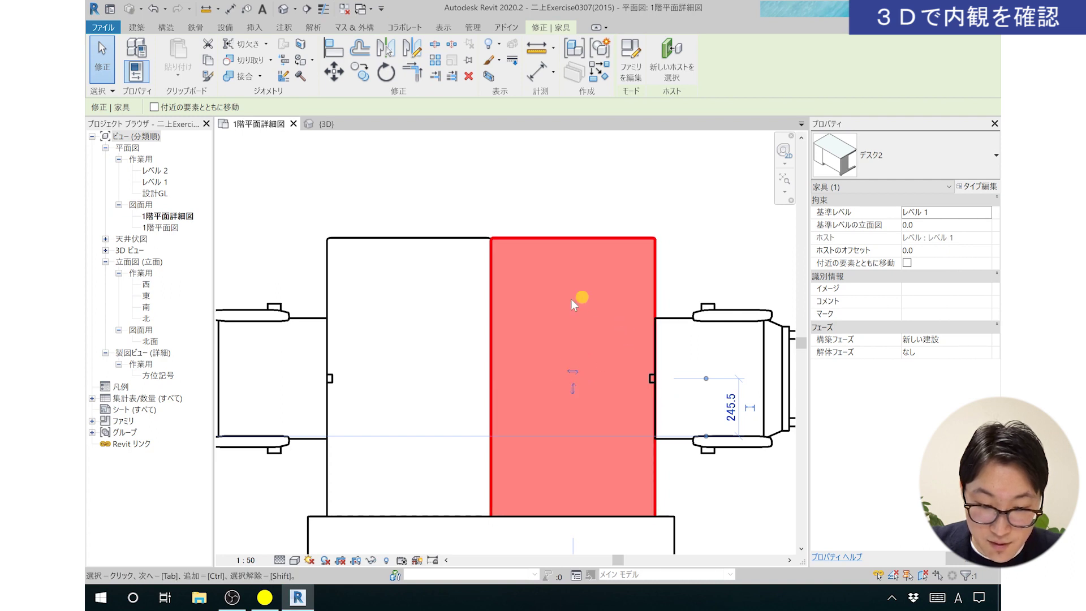
- Move the left and right 椅子2 chairs down so their offsets read 100.0 instead of 245.5
{"action": "middle_click_drag", "start_coordinate": [460, 403], "coordinate": [606, 399]}
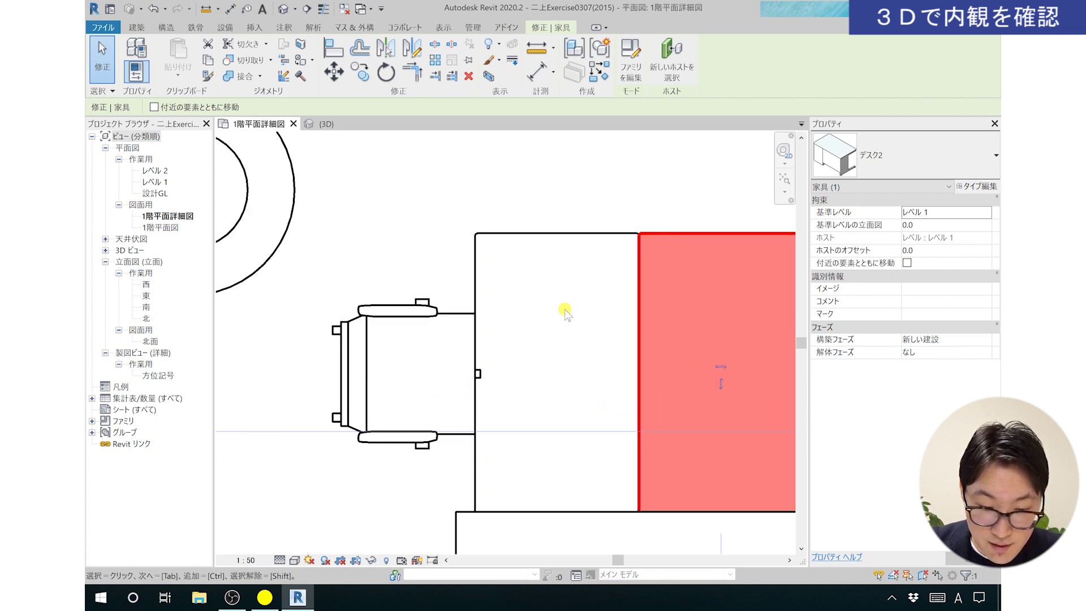
{"action": "left_click", "coordinate": [559, 234]}
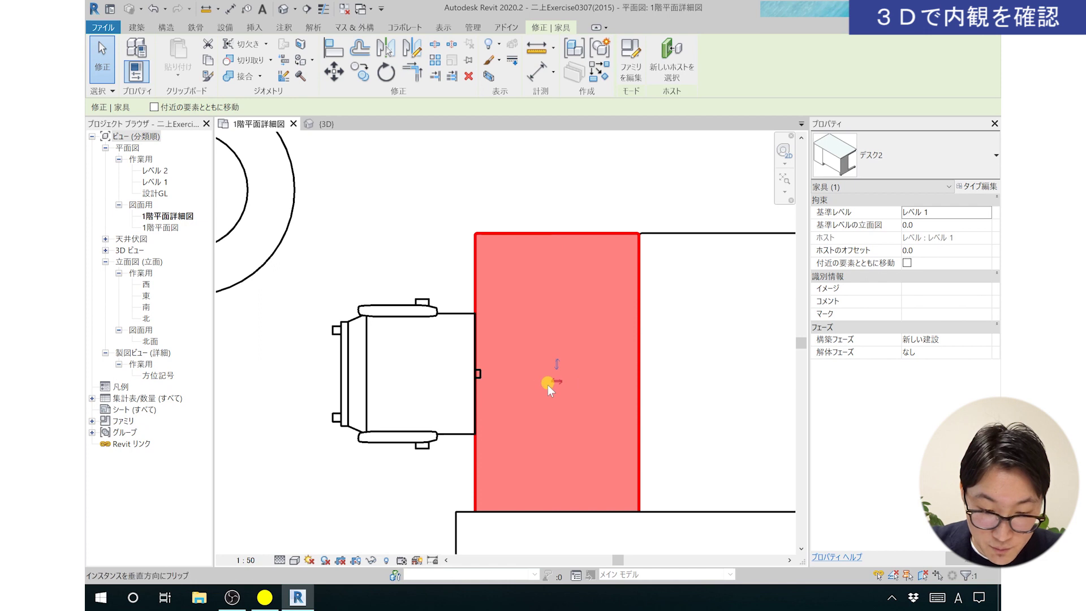
{"action": "scroll", "coordinate": [551, 382], "scroll_direction": "up", "scroll_amount": 2}
{"action": "scroll", "coordinate": [551, 383], "scroll_direction": "up", "scroll_amount": 1}
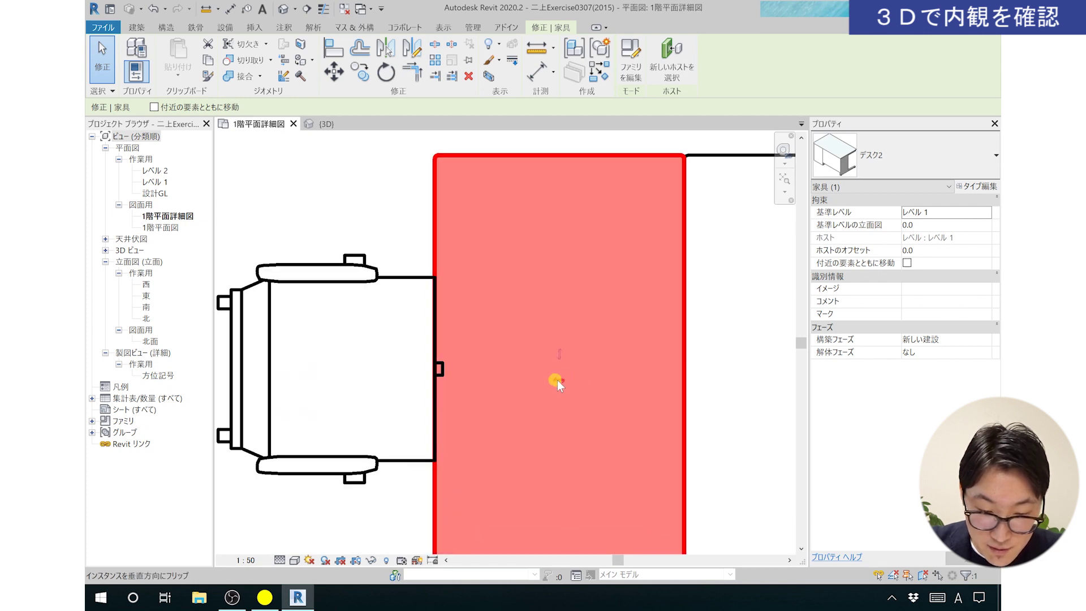
{"action": "scroll", "coordinate": [477, 326], "scroll_direction": "down", "scroll_amount": 1}
{"action": "scroll", "coordinate": [477, 327], "scroll_direction": "down", "scroll_amount": 3}
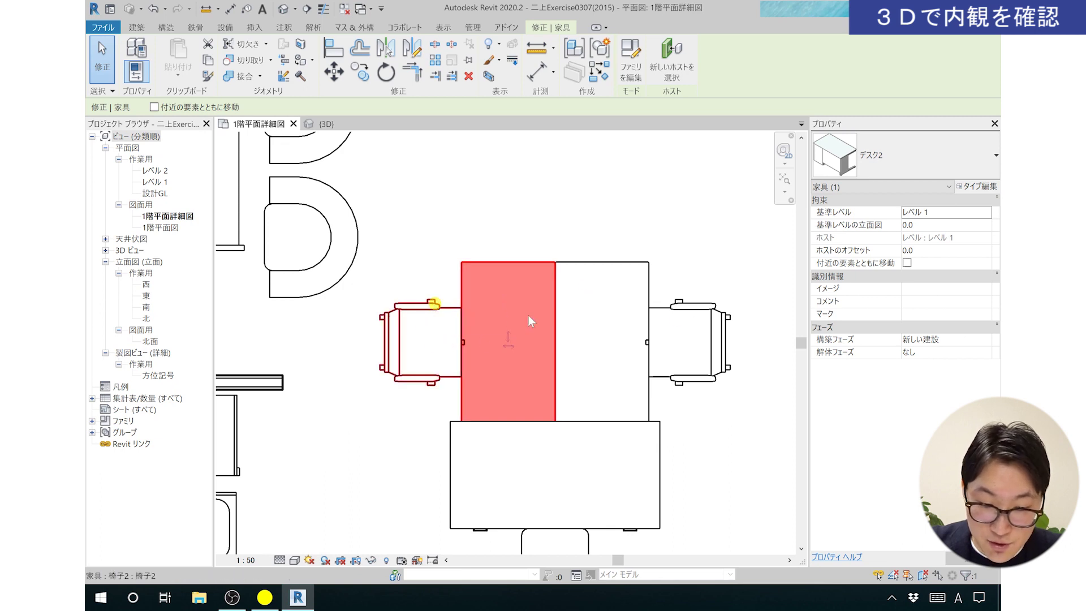
{"action": "left_click", "coordinate": [446, 312]}
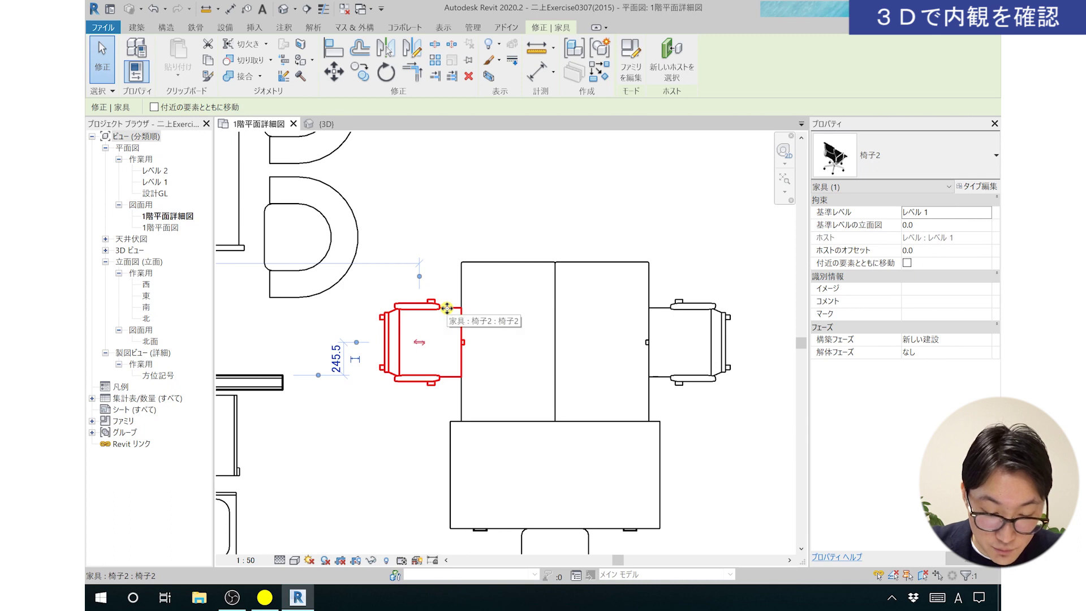
{"action": "left_click_drag", "start_coordinate": [446, 320], "coordinate": [444, 328]}
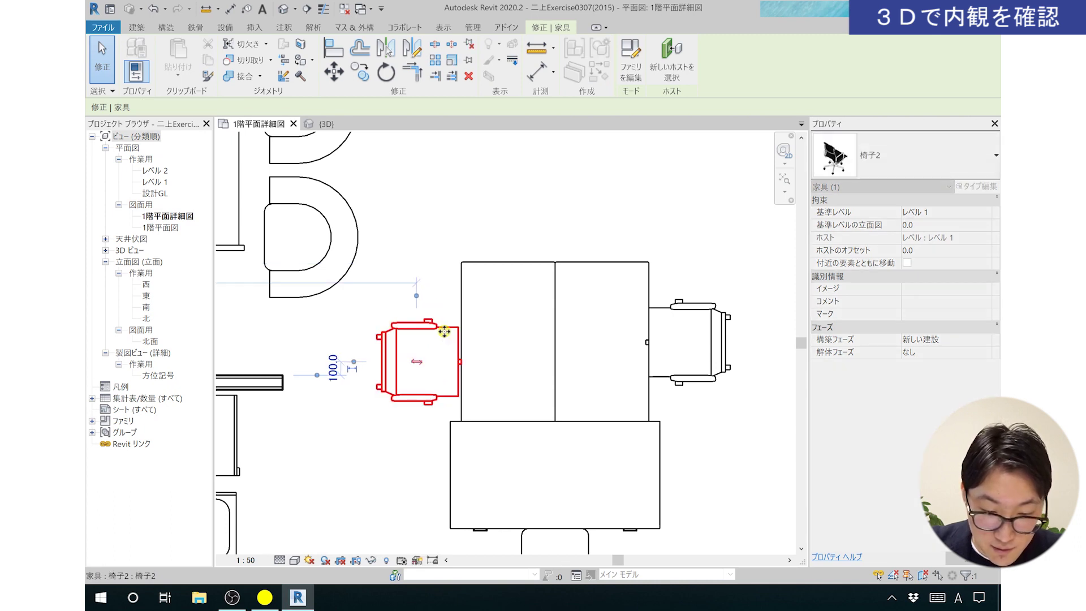
{"action": "left_click", "coordinate": [705, 380]}
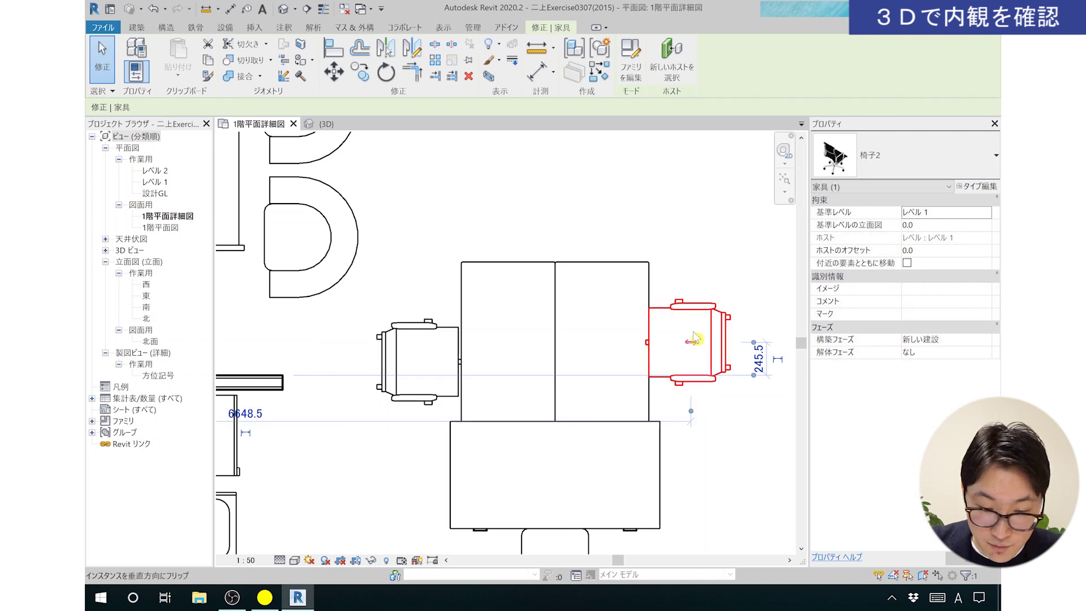
{"action": "left_click_drag", "start_coordinate": [690, 330], "coordinate": [692, 333]}
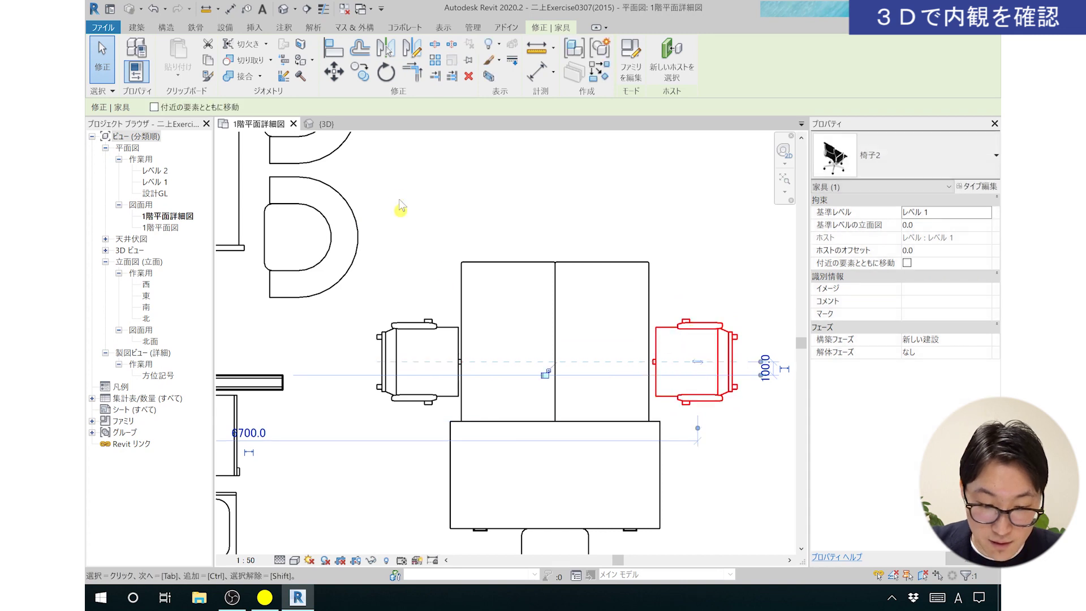
{"action": "left_click", "coordinate": [115, 70]}
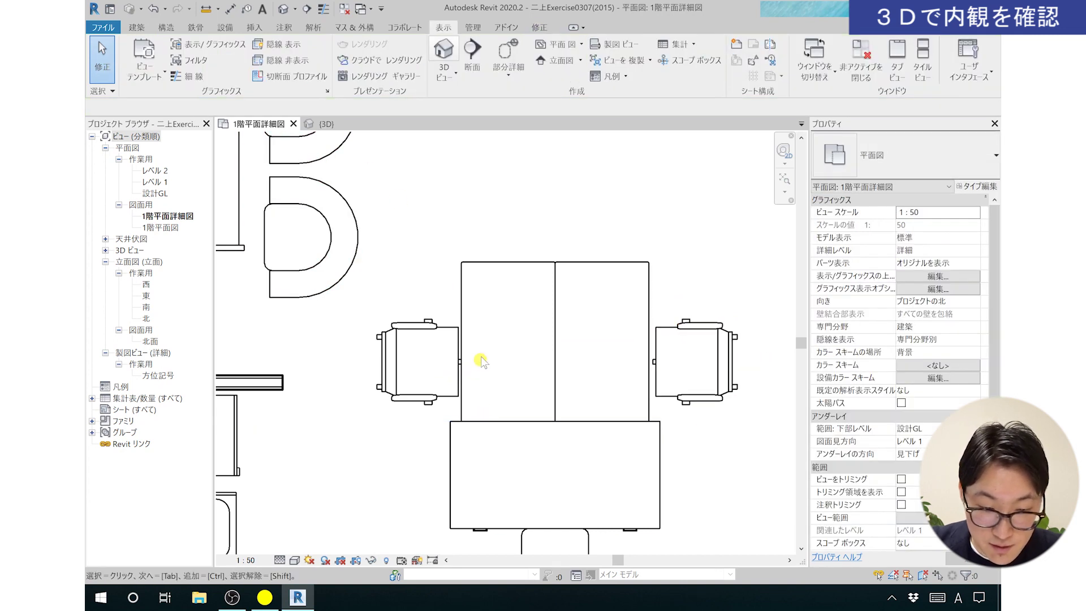
- Use Align to put the left and right chairs flush against the desk pair's outer edges
{"action": "left_click", "coordinate": [535, 28]}
{"action": "left_click", "coordinate": [332, 62]}
{"action": "scroll", "coordinate": [430, 315], "scroll_direction": "up", "scroll_amount": 3}
{"action": "left_click", "coordinate": [484, 287]}
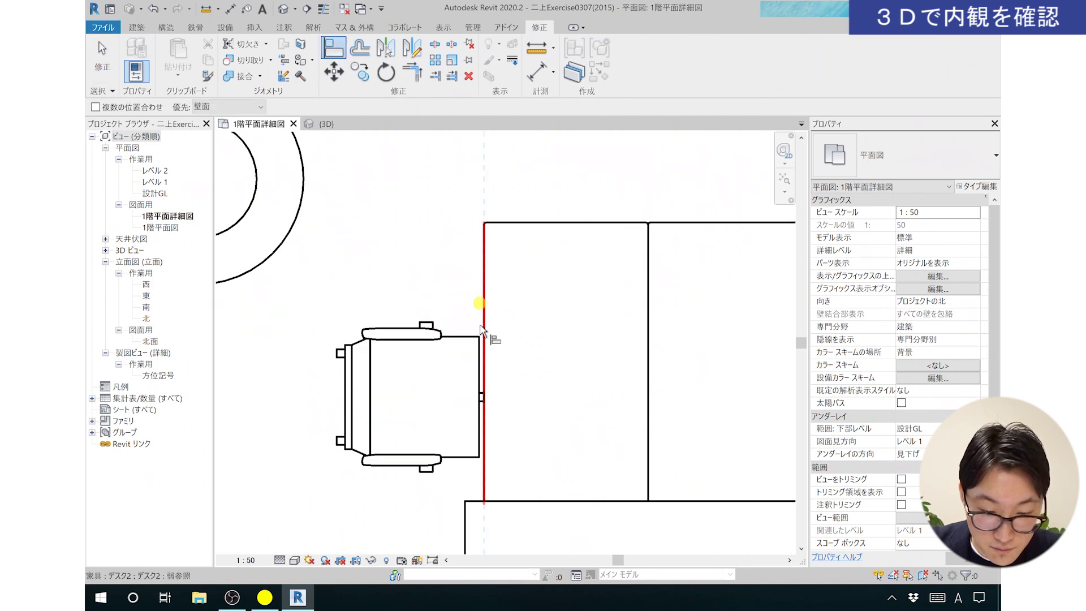
{"action": "left_click", "coordinate": [479, 362]}
{"action": "middle_click_drag", "start_coordinate": [473, 359], "coordinate": [285, 307]}
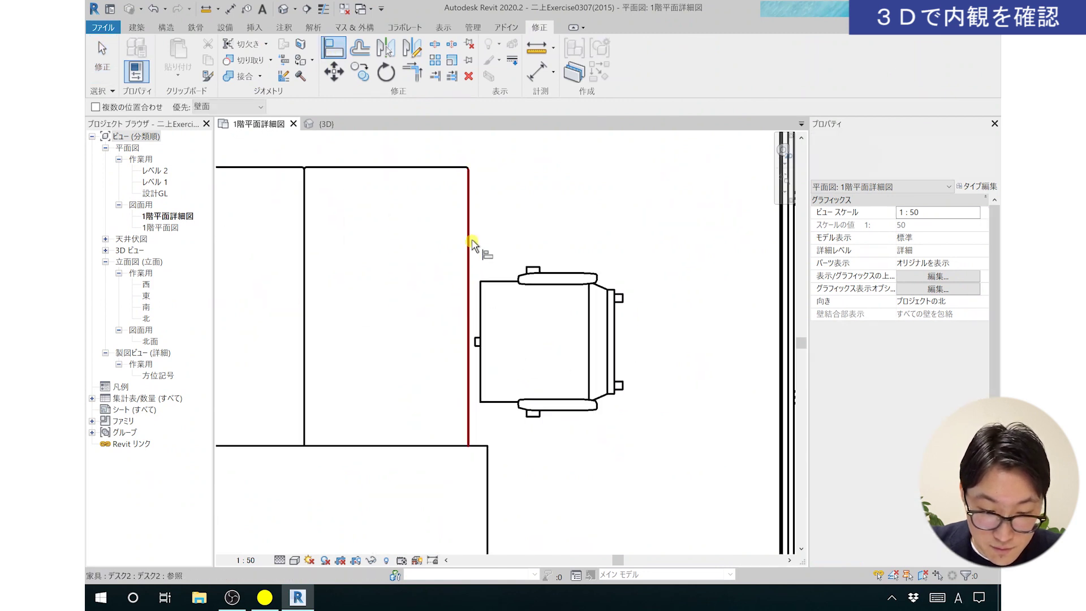
{"action": "left_click", "coordinate": [484, 303]}
{"action": "scroll", "coordinate": [508, 314], "scroll_direction": "down", "scroll_amount": 2}
{"action": "middle_click_drag", "start_coordinate": [509, 315], "coordinate": [548, 306]}
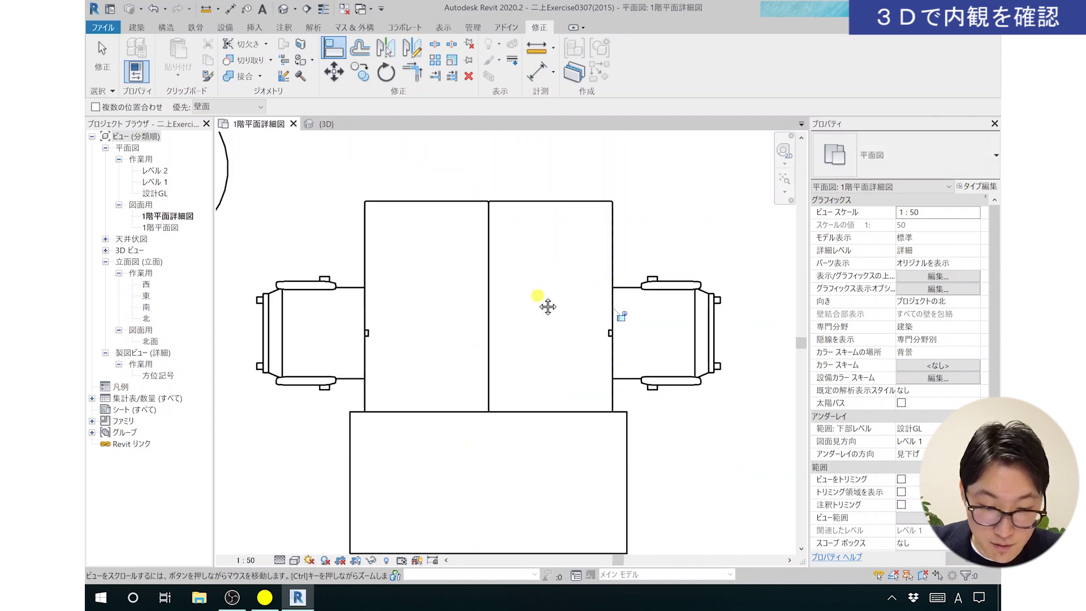
{"action": "key", "text": "Escape"}
{"action": "key", "text": "Escape"}
{"action": "scroll", "coordinate": [537, 315], "scroll_direction": "down", "scroll_amount": 2}
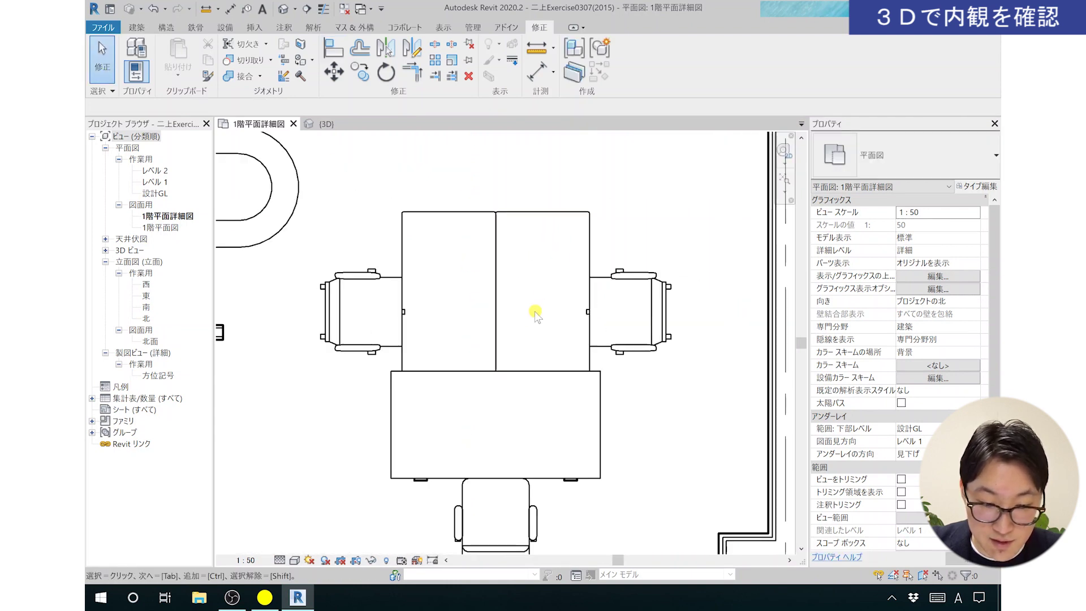
{"action": "scroll", "coordinate": [470, 300], "scroll_direction": "down", "scroll_amount": 2}
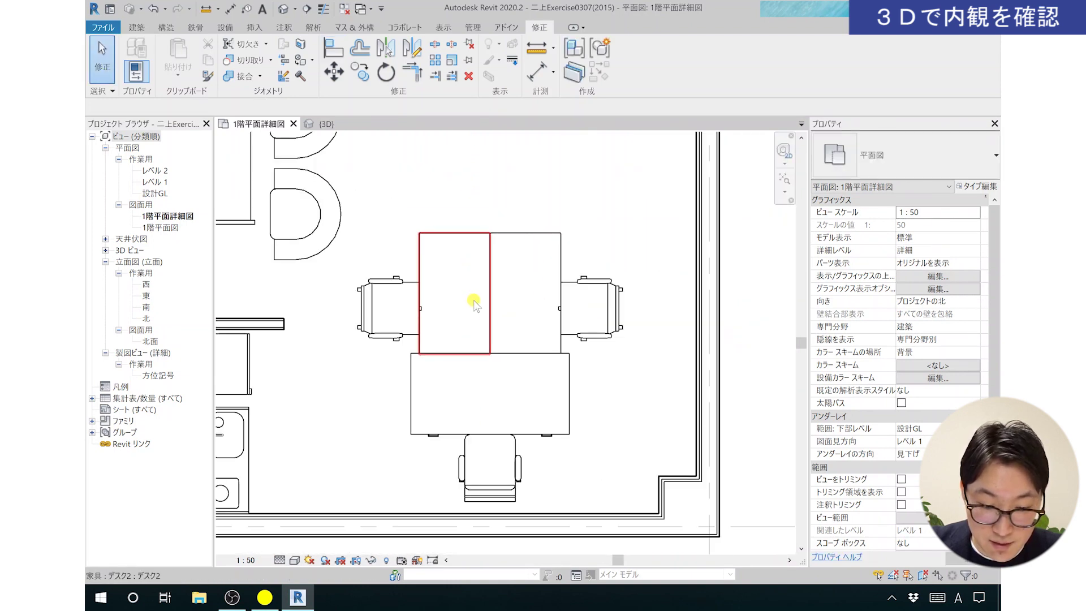
- Drag the lobby sofa set upward until its temporary dimension reads 1000.0, then deselect it
{"action": "mouse_move", "coordinate": [378, 365]}
{"action": "middle_mouse_down"}
{"action": "mouse_move", "coordinate": [515, 407]}
{"action": "mouse_move", "coordinate": [662, 531]}
{"action": "middle_mouse_up"}
{"action": "left_click", "coordinate": [488, 348]}
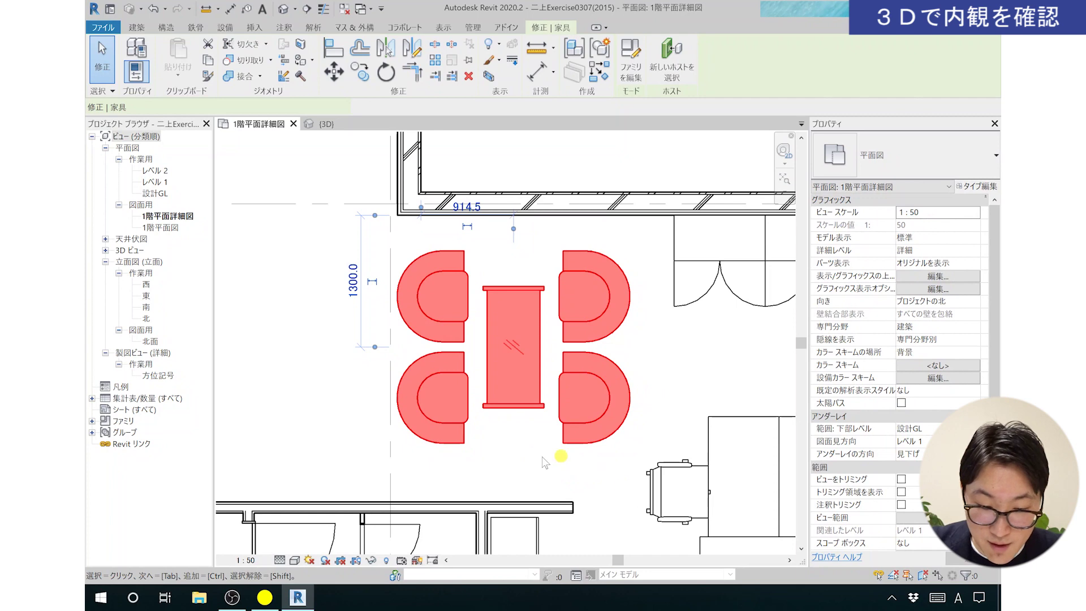
{"action": "left_click", "coordinate": [513, 289]}
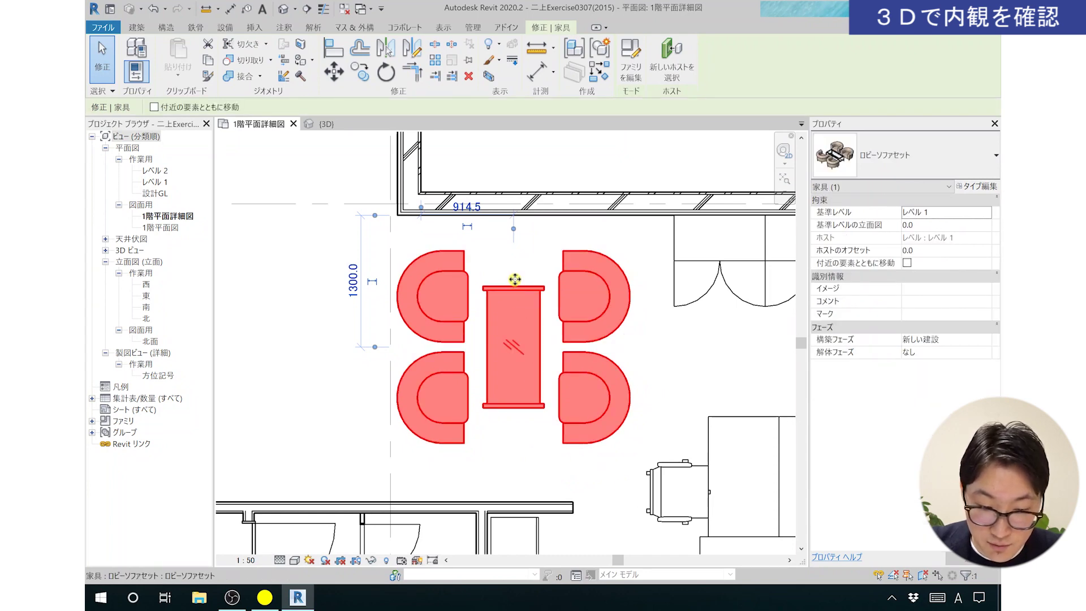
{"action": "left_click_drag", "start_coordinate": [515, 270], "coordinate": [515, 259]}
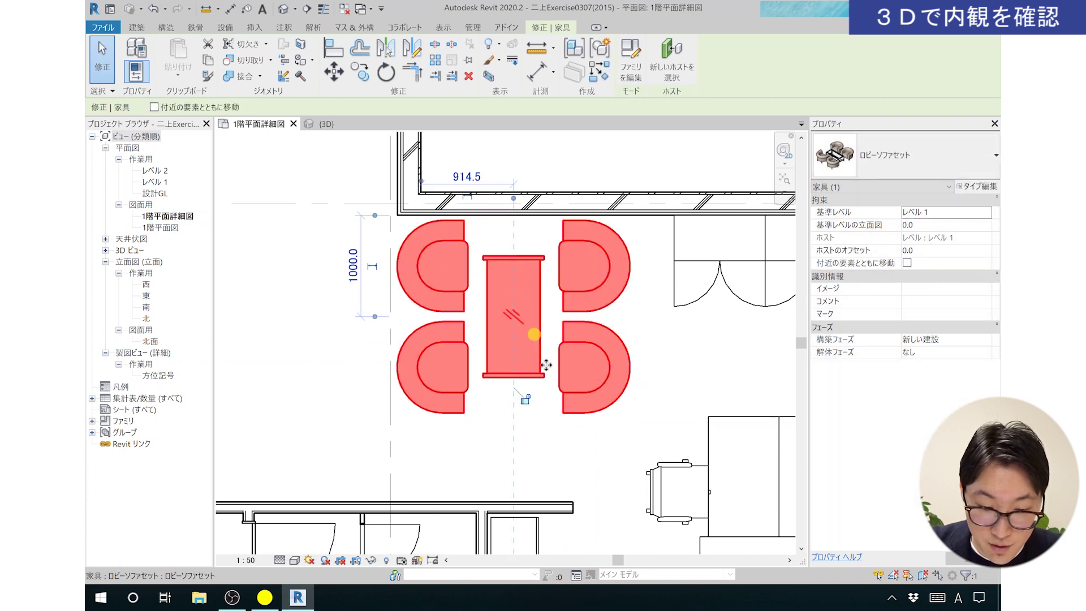
{"action": "middle_click_drag", "start_coordinate": [545, 363], "coordinate": [484, 404]}
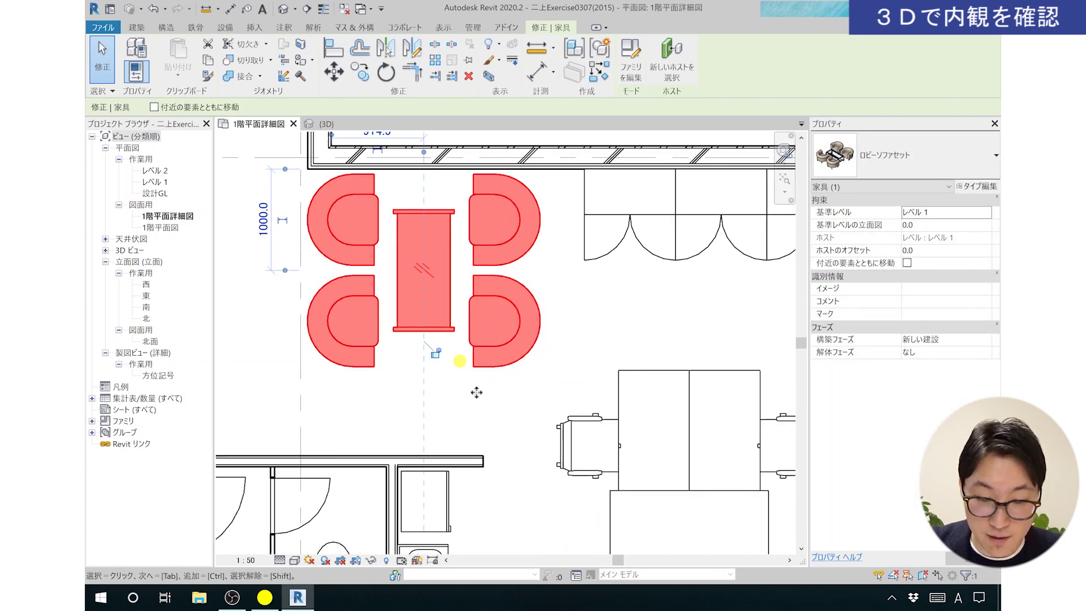
{"action": "middle_click_drag", "start_coordinate": [565, 441], "coordinate": [413, 359]}
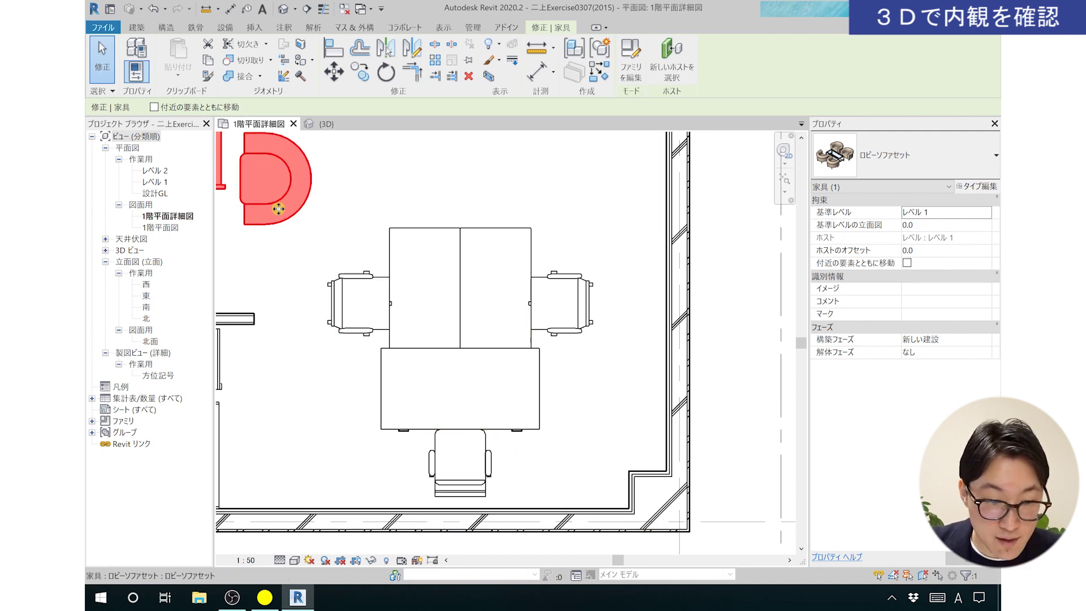
{"action": "left_click", "coordinate": [115, 82]}
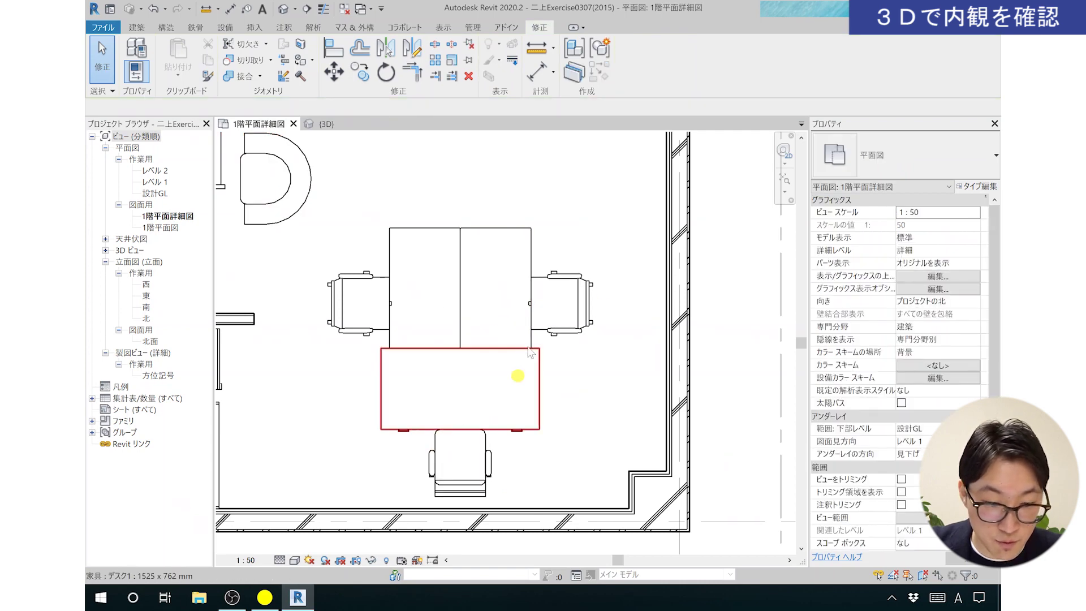
{"action": "middle_click_drag", "start_coordinate": [522, 323], "coordinate": [530, 323]}
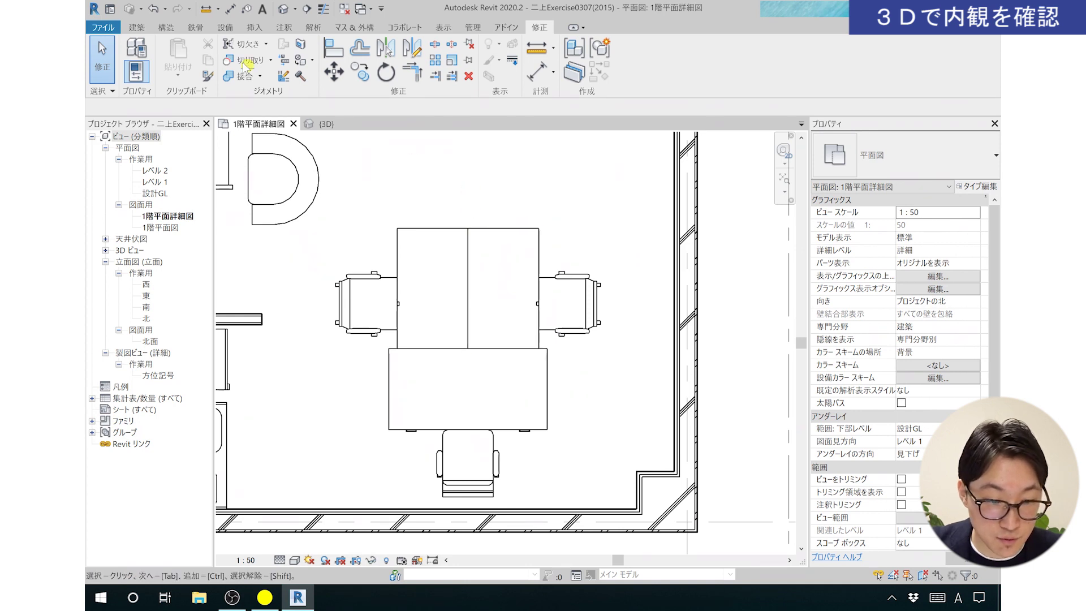
- Draw a 1000 detail line from the right wall, then a vertical line down to the room's lower corner
{"action": "left_click", "coordinate": [286, 27]}
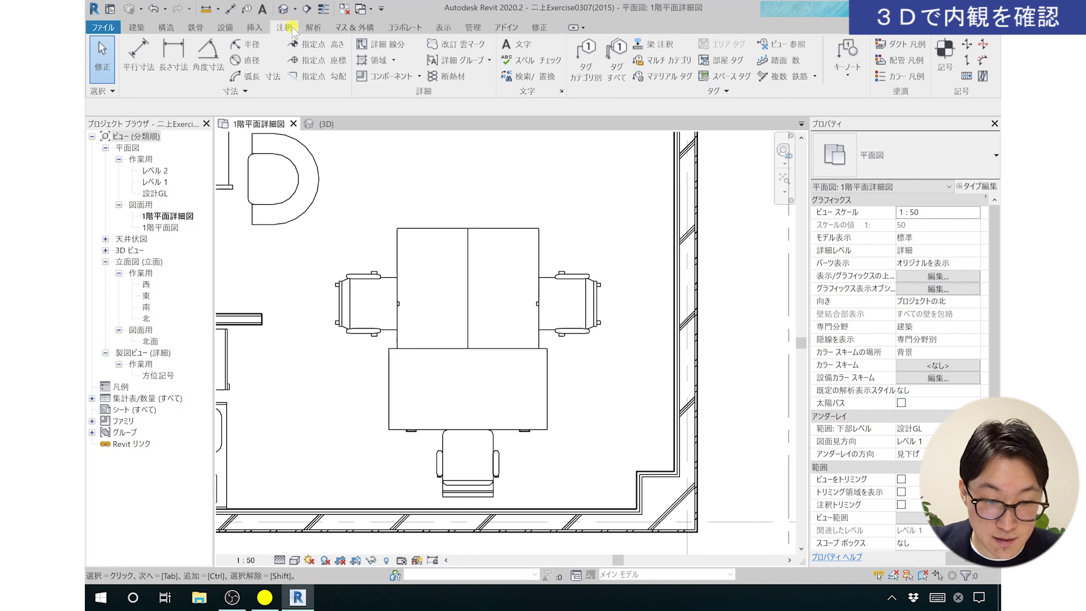
{"action": "left_click", "coordinate": [378, 50]}
{"action": "scroll", "coordinate": [649, 198], "scroll_direction": "up", "scroll_amount": 3}
{"action": "scroll", "coordinate": [678, 187], "scroll_direction": "up", "scroll_amount": 2}
{"action": "left_click", "coordinate": [695, 186]}
{"action": "type", "text": "1000"}
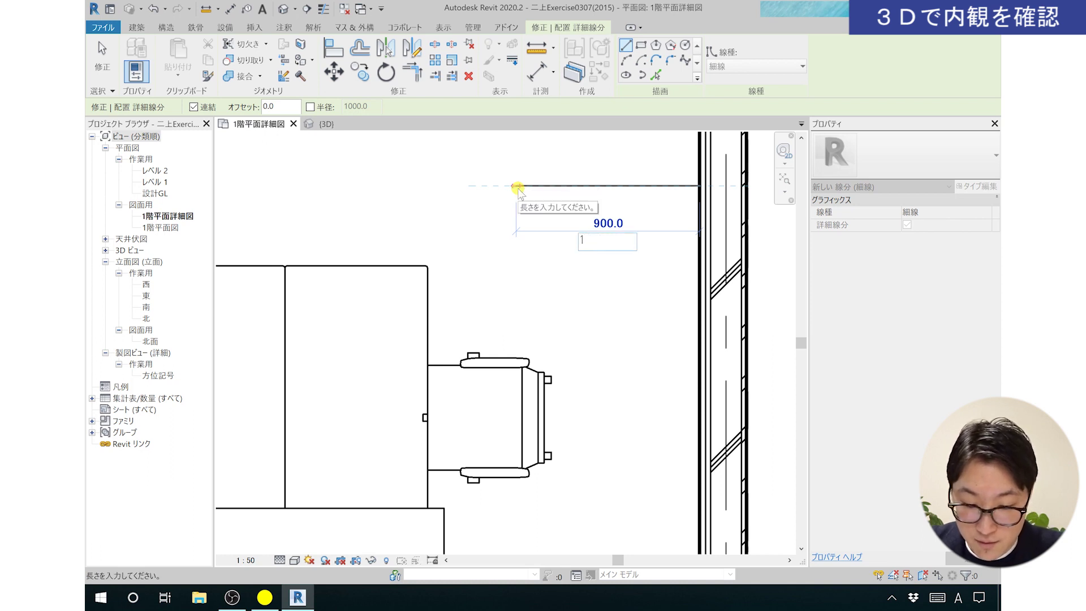
{"action": "key", "text": "Return"}
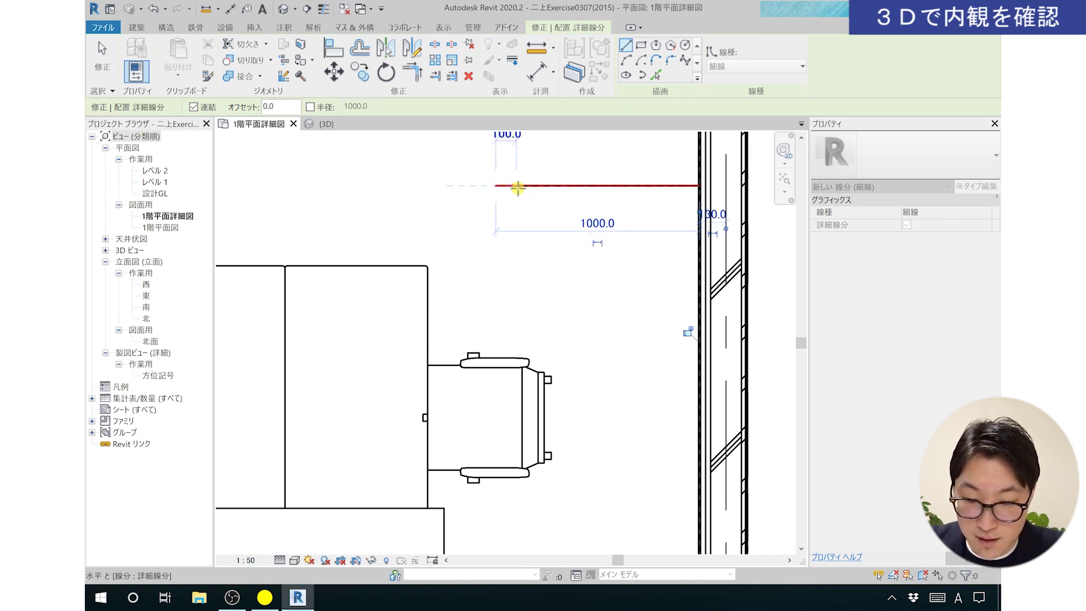
{"action": "scroll", "coordinate": [532, 395], "scroll_direction": "down", "scroll_amount": 1}
{"action": "middle_click_drag", "start_coordinate": [532, 395], "coordinate": [519, 318]}
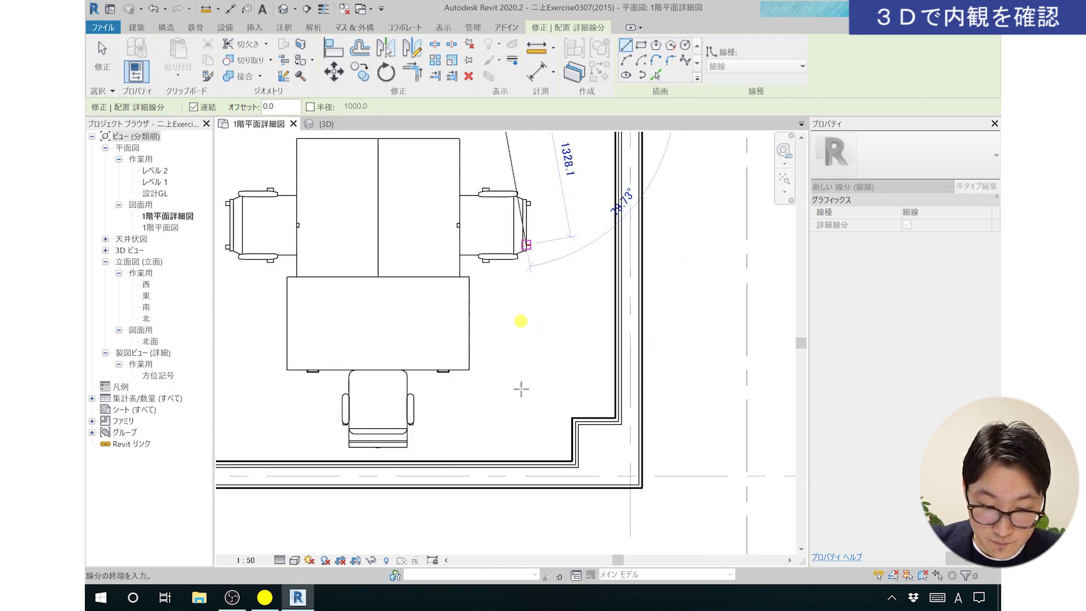
{"action": "middle_click_drag", "start_coordinate": [519, 476], "coordinate": [517, 502]}
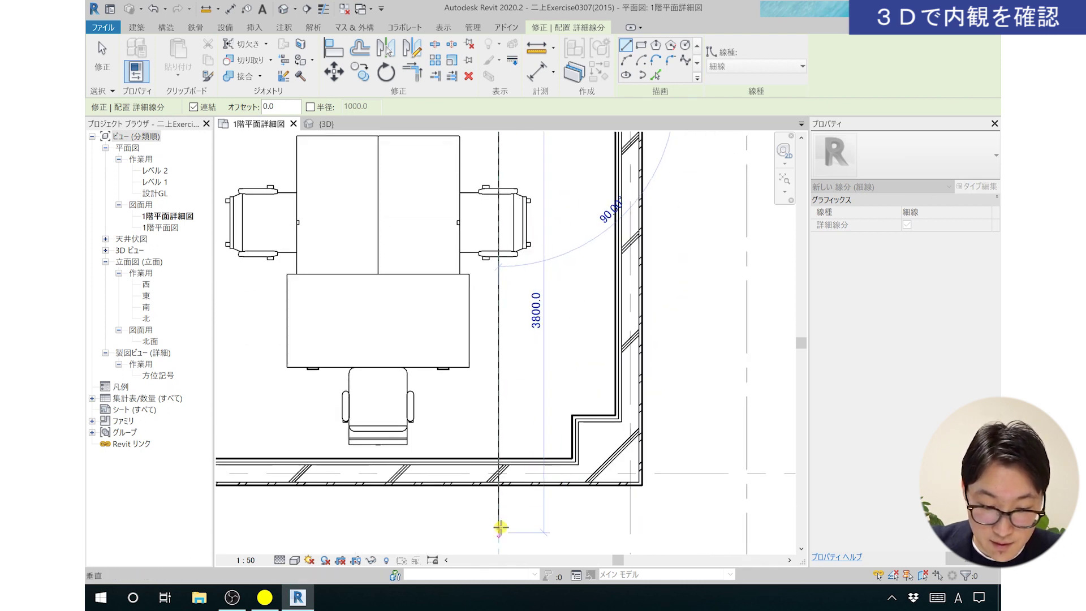
{"action": "left_click", "coordinate": [500, 527]}
{"action": "middle_click_drag", "start_coordinate": [503, 485], "coordinate": [516, 487]}
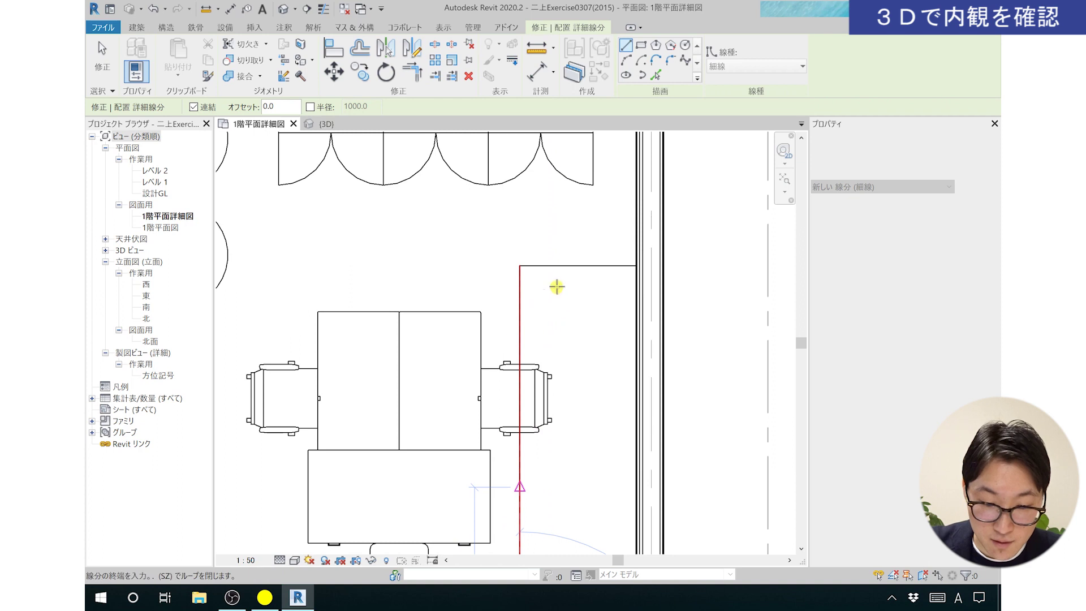
{"action": "key", "text": "Escape"}
- Exit the Detail Line tool and bring the desk and lower wall back into view
{"action": "middle_click_drag", "start_coordinate": [547, 318], "coordinate": [606, 218]}
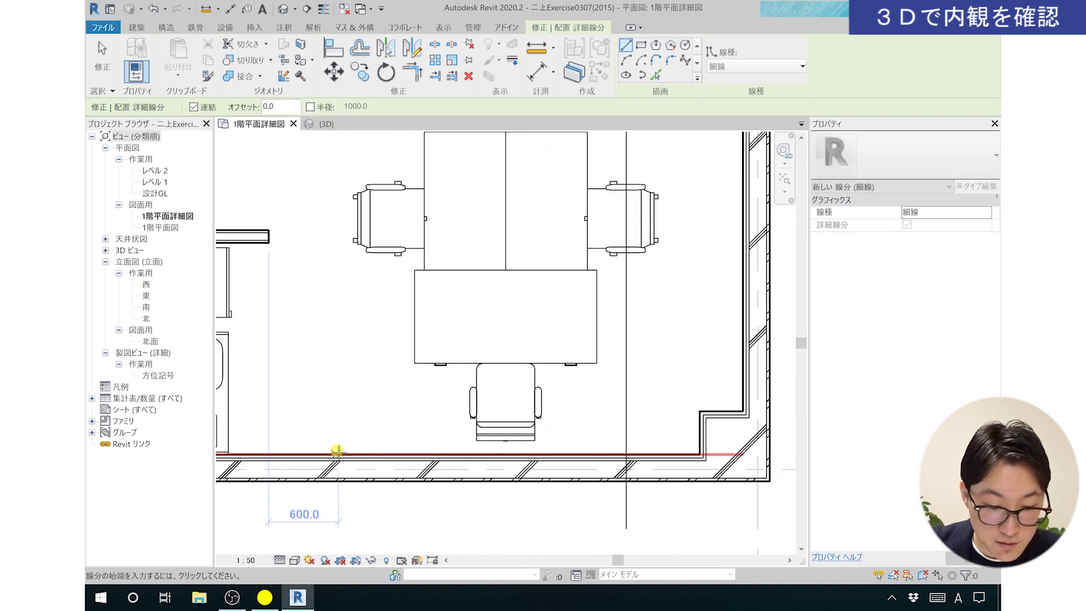
{"action": "scroll", "coordinate": [334, 448], "scroll_direction": "up", "scroll_amount": 1}
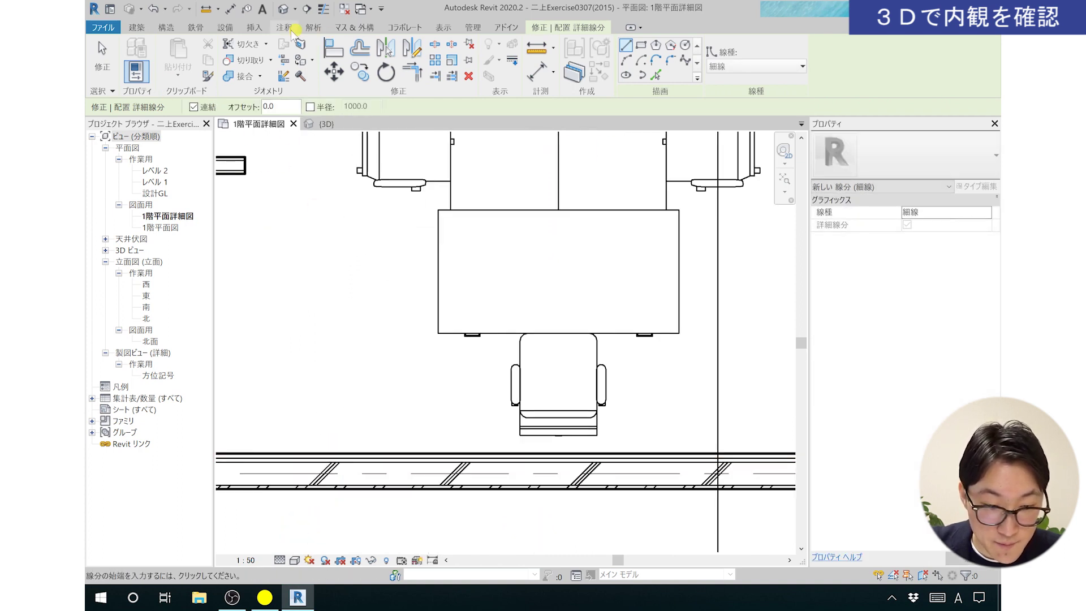
{"action": "left_click", "coordinate": [283, 27]}
{"action": "left_click", "coordinate": [377, 46]}
{"action": "scroll", "coordinate": [409, 228], "scroll_direction": "down", "scroll_amount": 2}
{"action": "scroll", "coordinate": [311, 293], "scroll_direction": "down", "scroll_amount": 2}
{"action": "key", "text": "Escape"}
{"action": "key", "text": "Escape"}
{"action": "scroll", "coordinate": [552, 441], "scroll_direction": "down", "scroll_amount": 2}
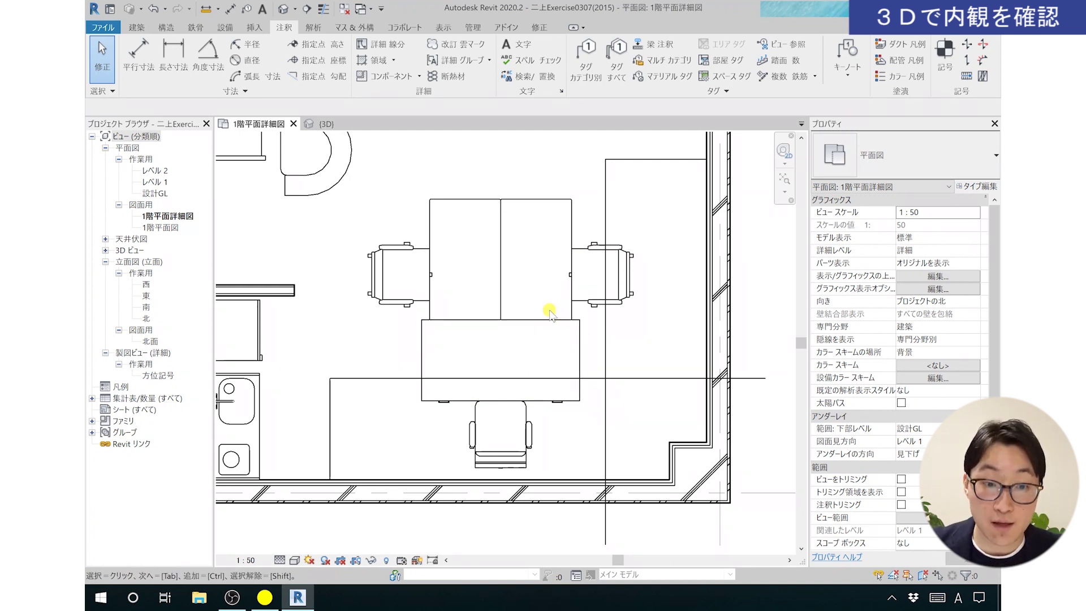
- Start a Move and box-select the desks and chairs beside the right wall
{"action": "left_click", "coordinate": [539, 28]}
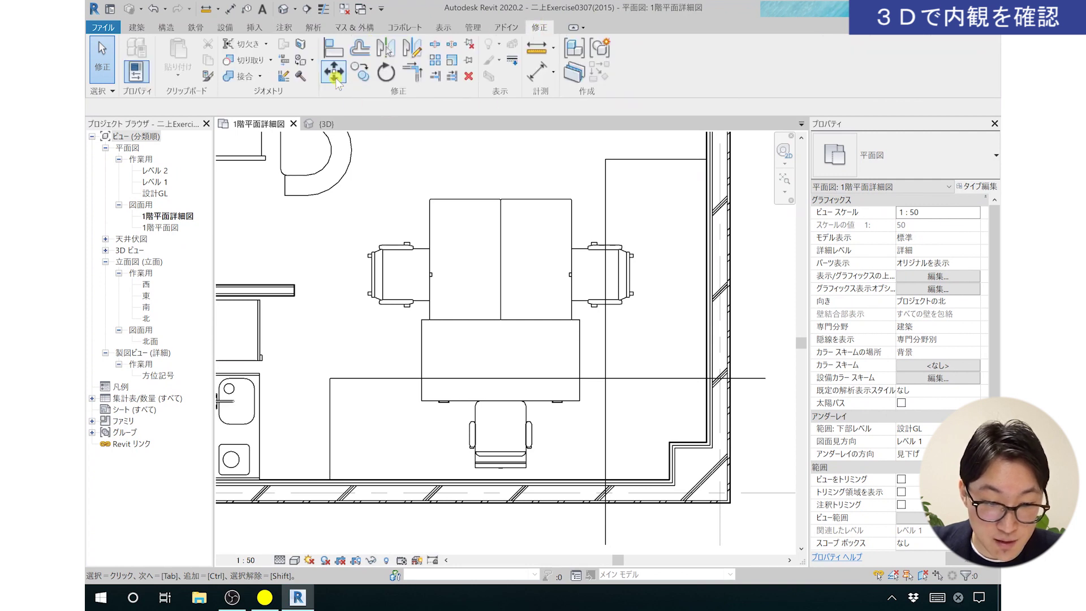
{"action": "left_click", "coordinate": [335, 79]}
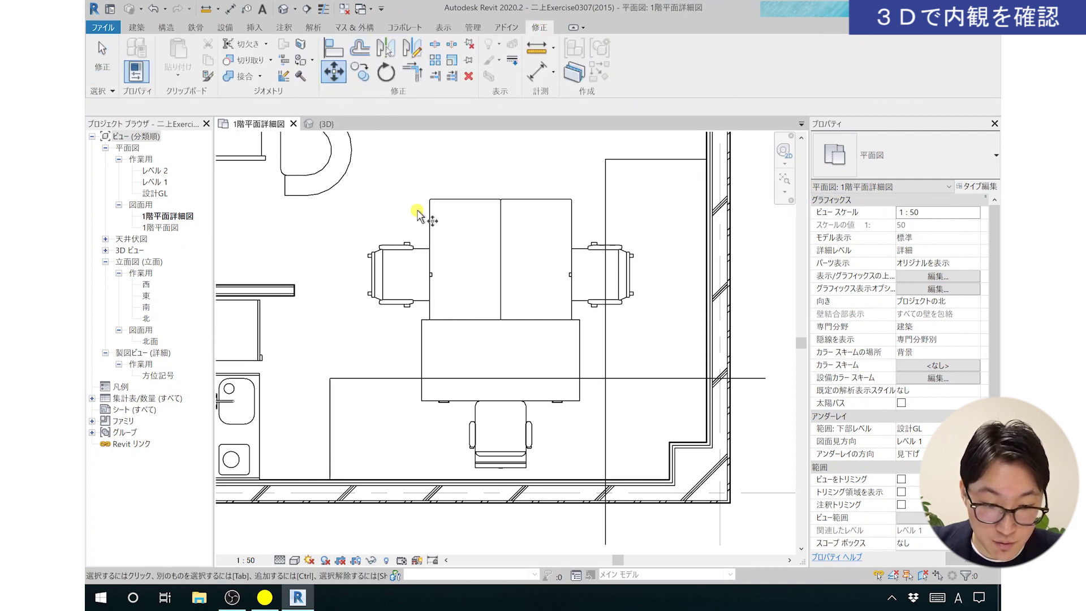
{"action": "left_click", "coordinate": [357, 190]}
{"action": "left_click_drag", "start_coordinate": [357, 184], "coordinate": [667, 478]}
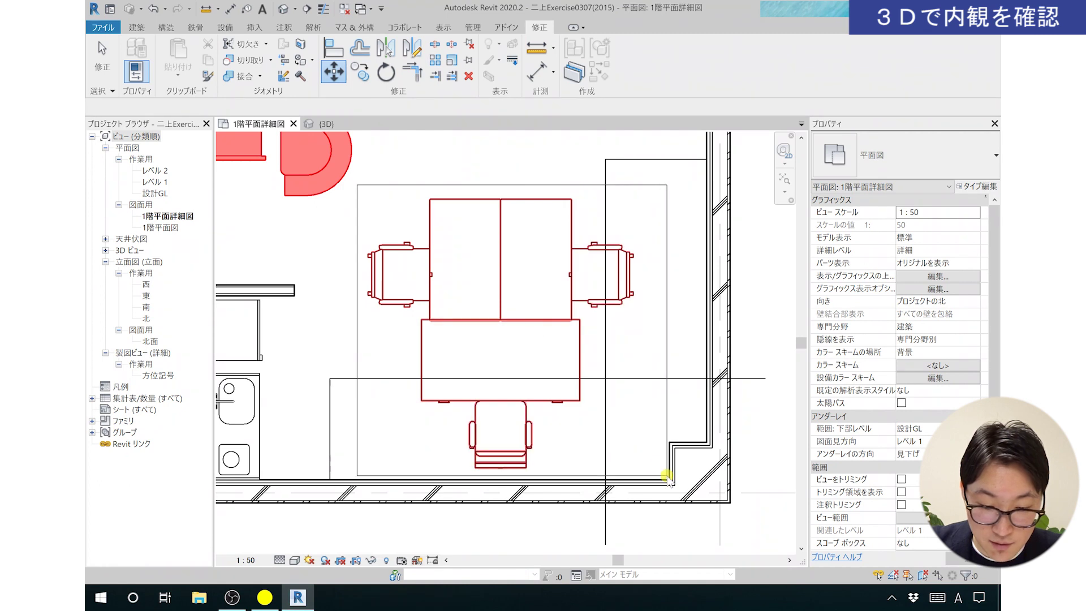
{"action": "left_click_drag", "start_coordinate": [667, 478], "coordinate": [667, 476]}
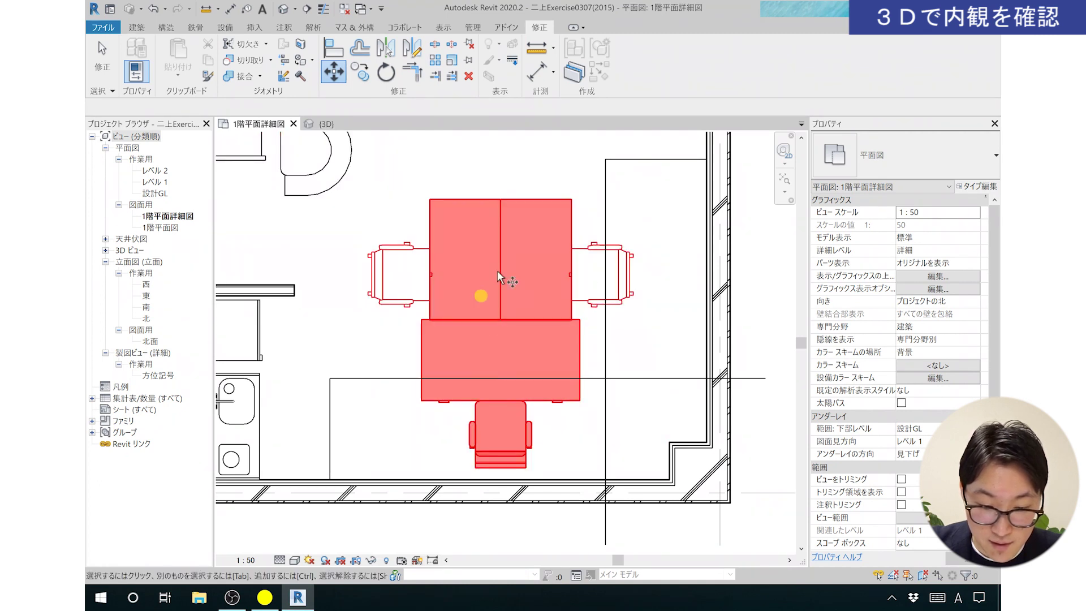
{"action": "left_click", "coordinate": [558, 364]}
{"action": "scroll", "coordinate": [577, 195], "scroll_direction": "up", "scroll_amount": 3}
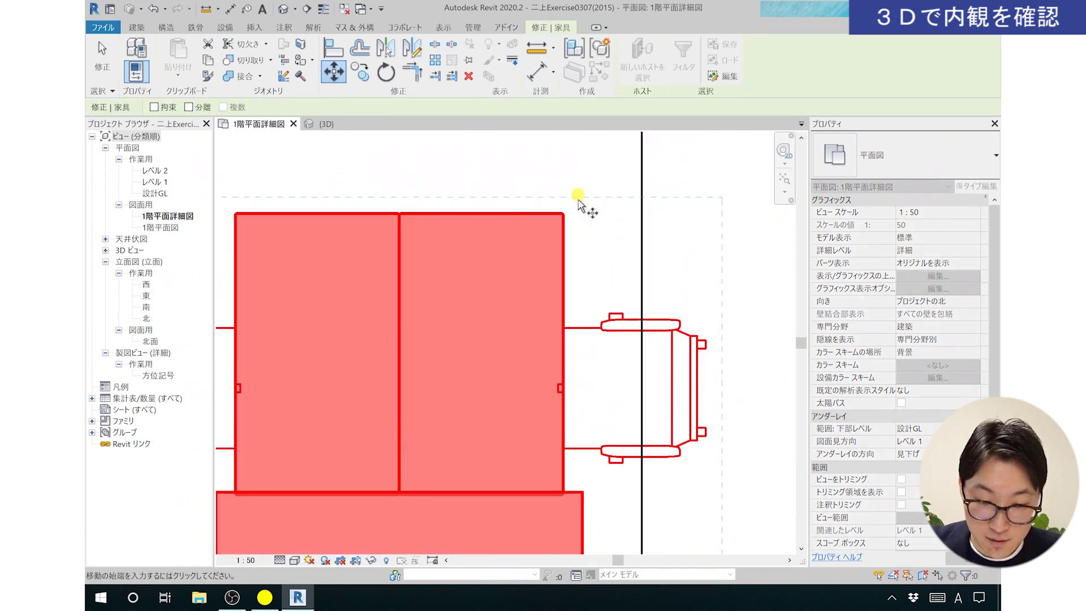
{"action": "scroll", "coordinate": [558, 241], "scroll_direction": "up", "scroll_amount": 2}
- Shift the desk group right from its corner onto the reference line, then deselect it
{"action": "left_click", "coordinate": [565, 237]}
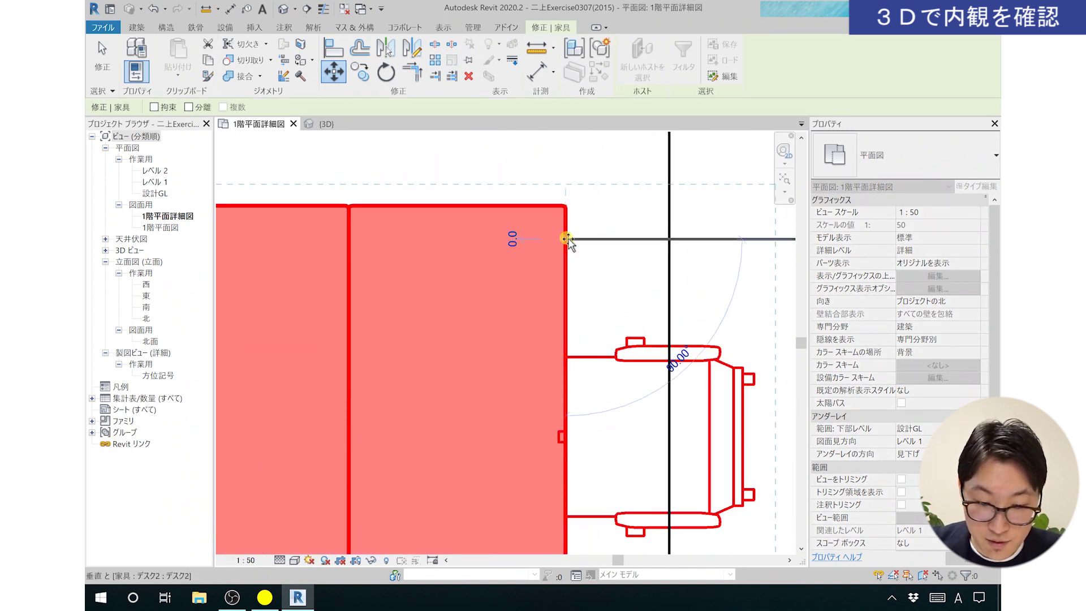
{"action": "left_click", "coordinate": [669, 238]}
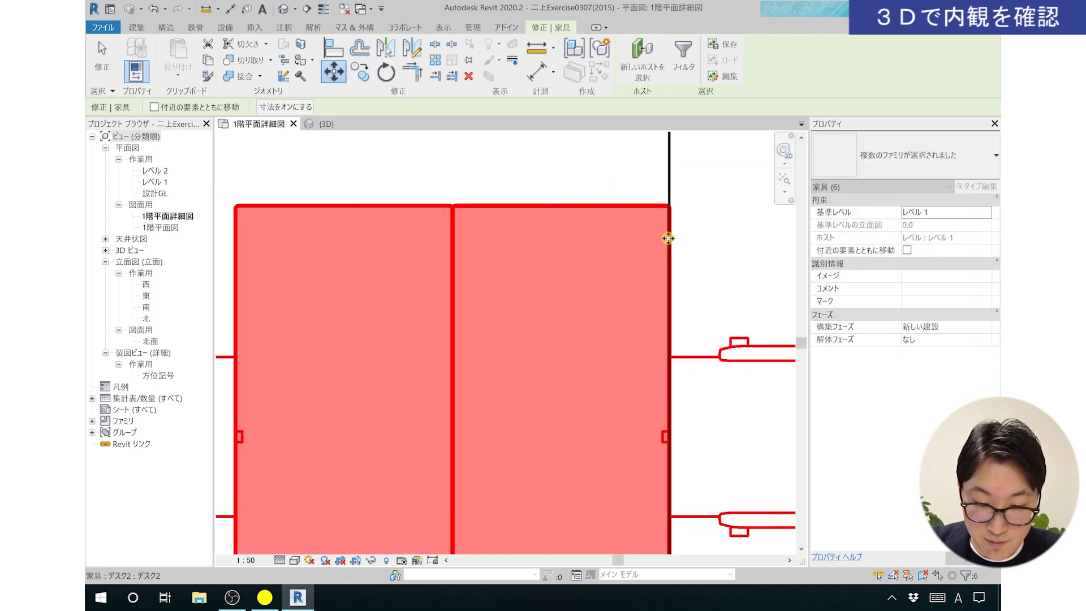
{"action": "scroll", "coordinate": [591, 262], "scroll_direction": "down", "scroll_amount": 1}
{"action": "scroll", "coordinate": [584, 283], "scroll_direction": "down", "scroll_amount": 3}
{"action": "scroll", "coordinate": [584, 283], "scroll_direction": "down", "scroll_amount": 2}
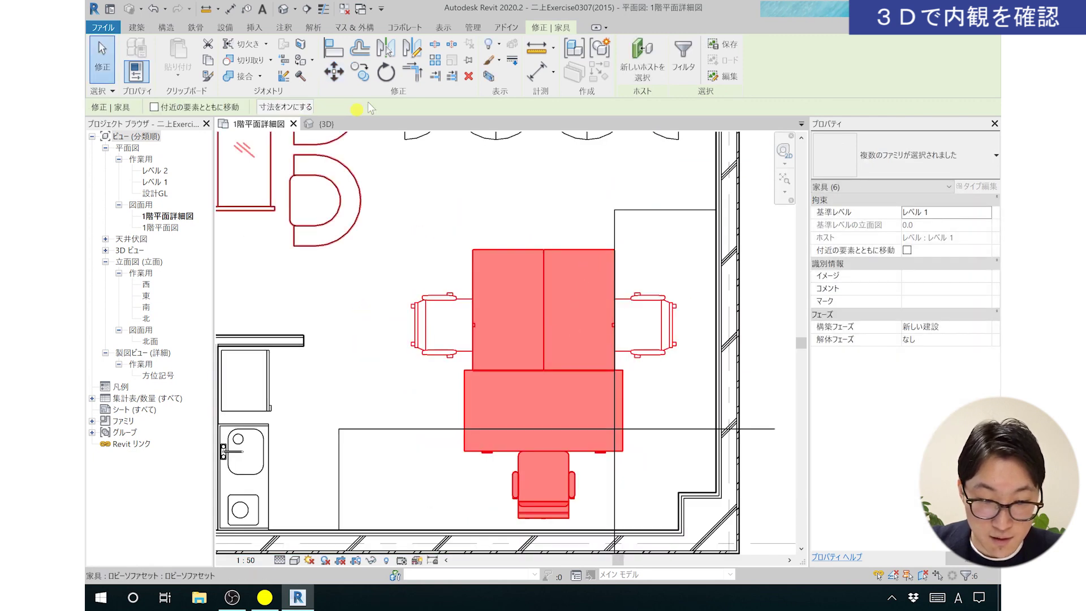
{"action": "left_click", "coordinate": [335, 74]}
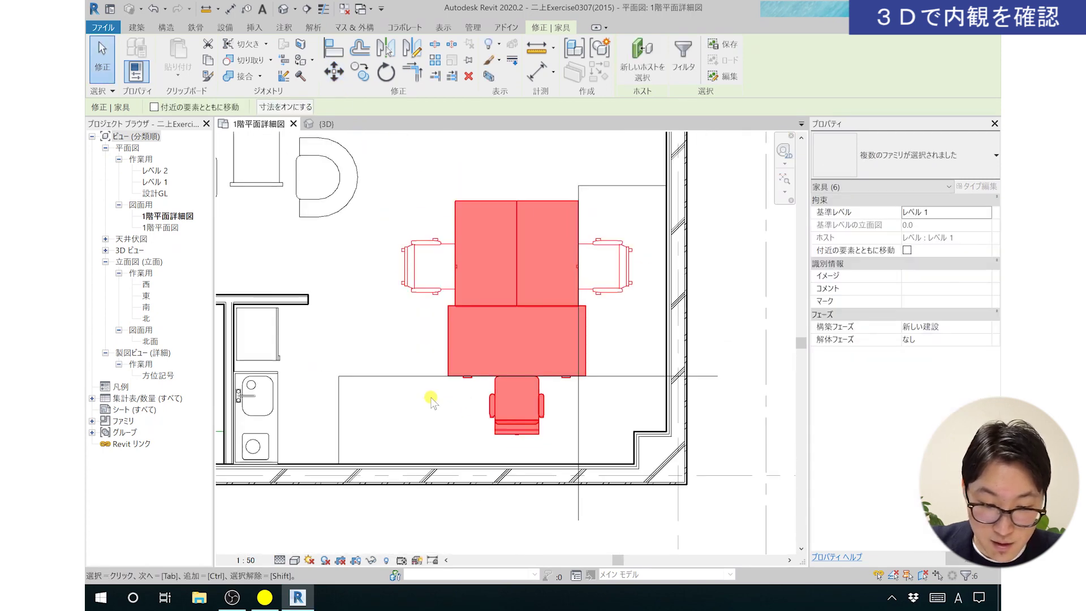
{"action": "left_click", "coordinate": [431, 399]}
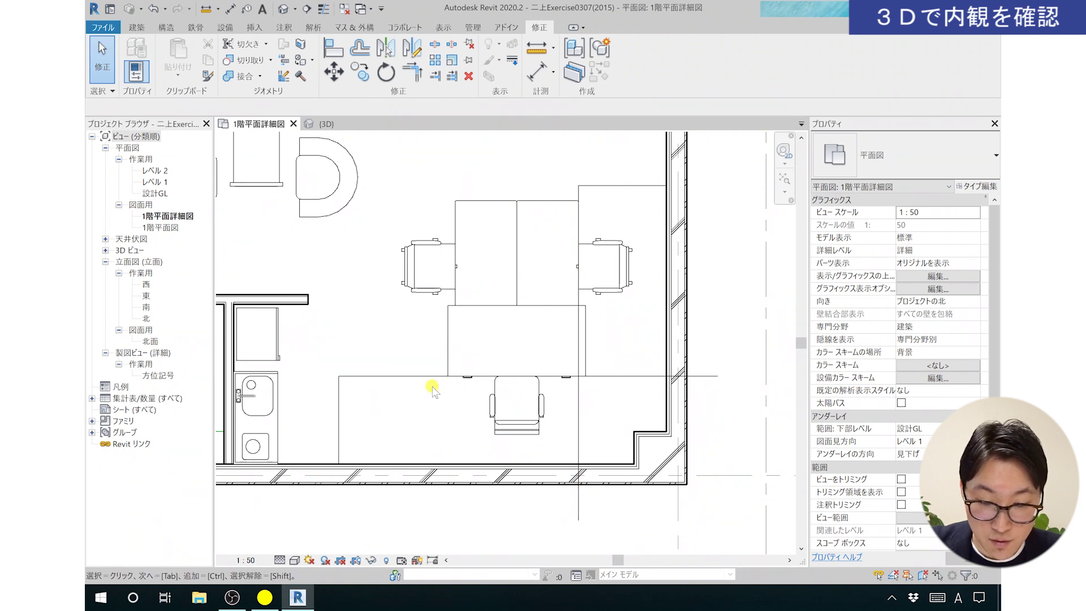
- Delete the three guide lines around the desks and pan out to show the whole room
{"action": "left_click", "coordinate": [338, 397]}
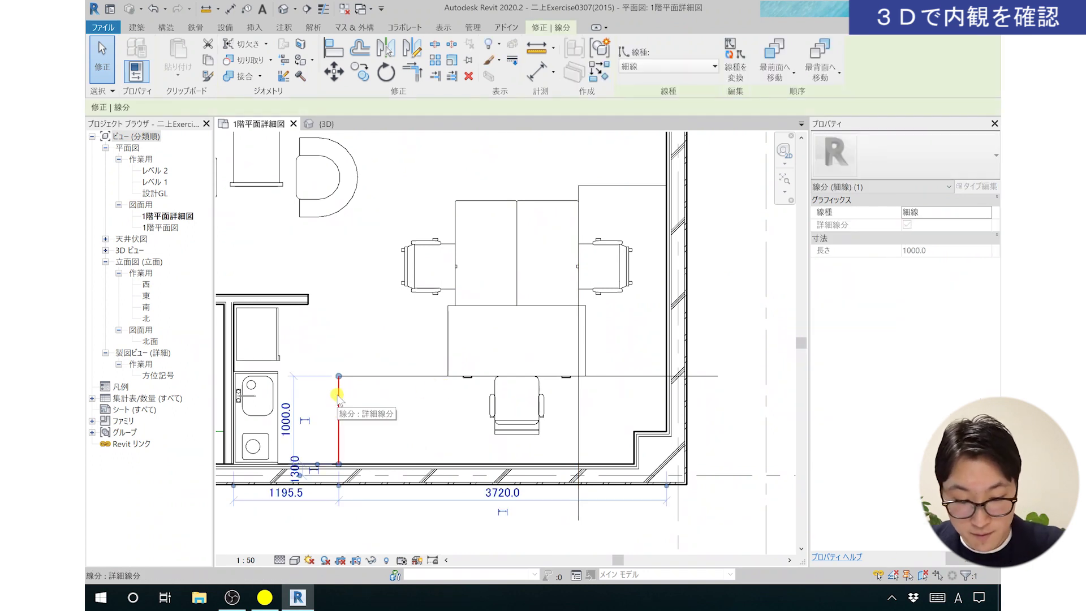
{"action": "left_click", "coordinate": [577, 435], "text": "ctrl"}
{"action": "left_click", "coordinate": [622, 185], "text": "ctrl"}
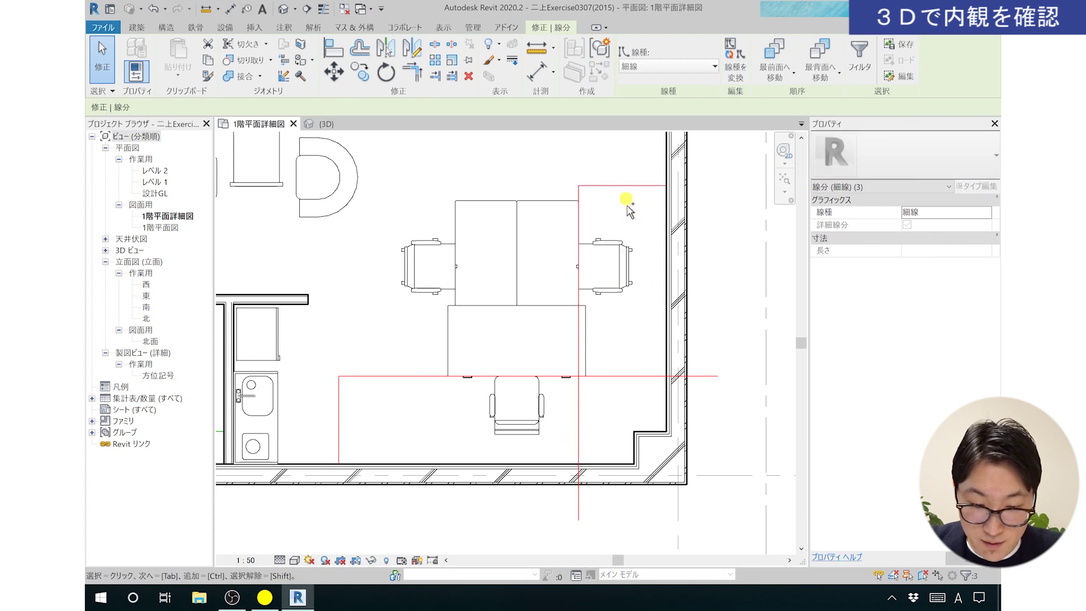
{"action": "key", "text": "Delete"}
{"action": "scroll", "coordinate": [541, 334], "scroll_direction": "down", "scroll_amount": 2}
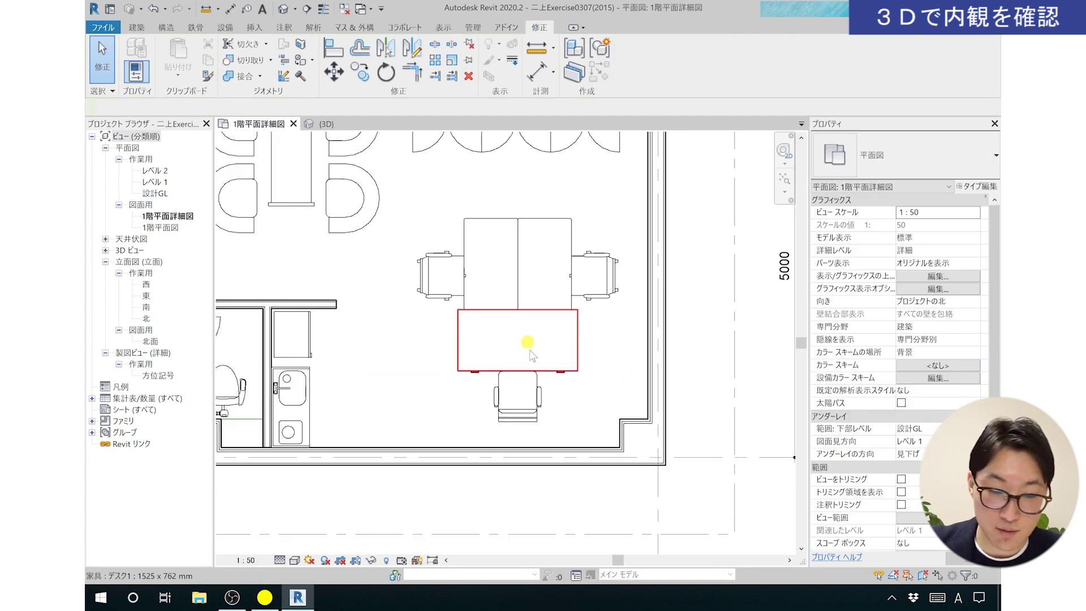
{"action": "mouse_move", "coordinate": [516, 347]}
{"action": "middle_mouse_down"}
{"action": "mouse_move", "coordinate": [541, 412]}
{"action": "mouse_move", "coordinate": [598, 409]}
{"action": "middle_mouse_up"}
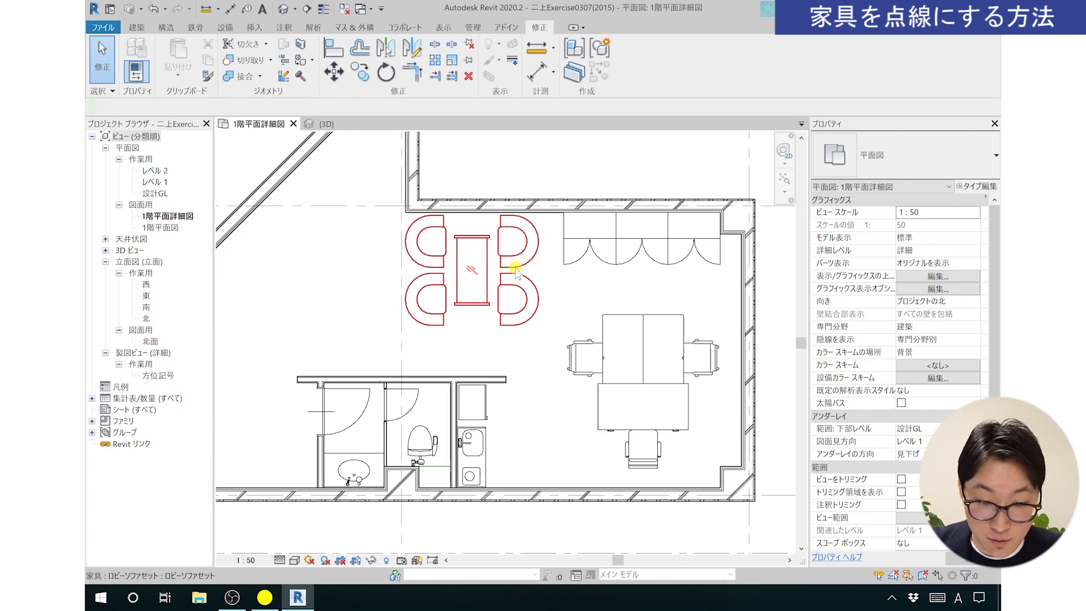
- Open Visibility/Graphics for the detail plan and the 家具 projection line override
{"action": "scroll", "coordinate": [516, 269], "scroll_direction": "up", "scroll_amount": 2}
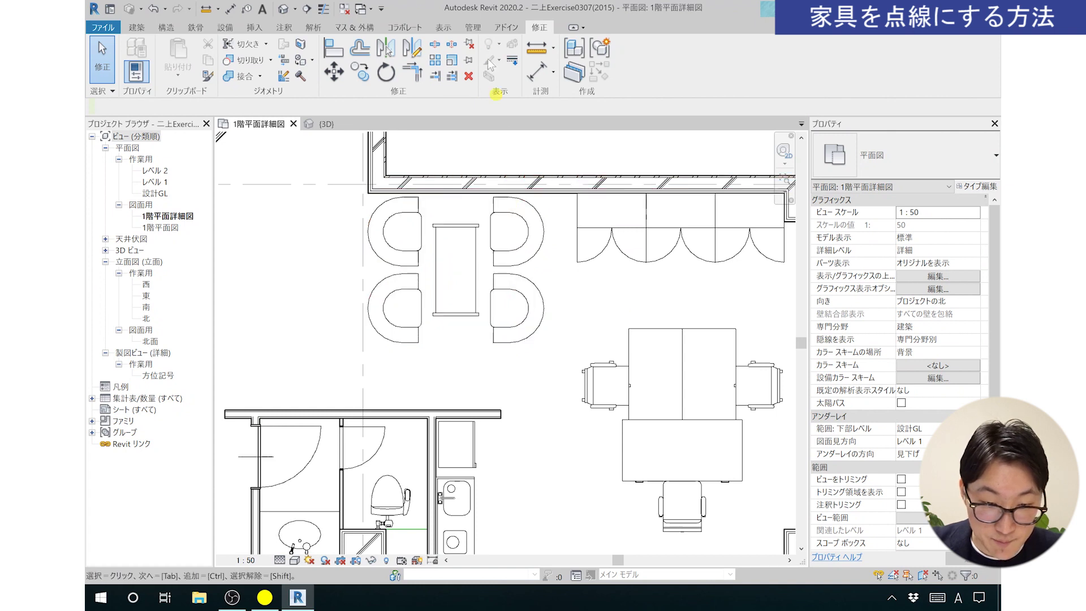
{"action": "left_click", "coordinate": [444, 27]}
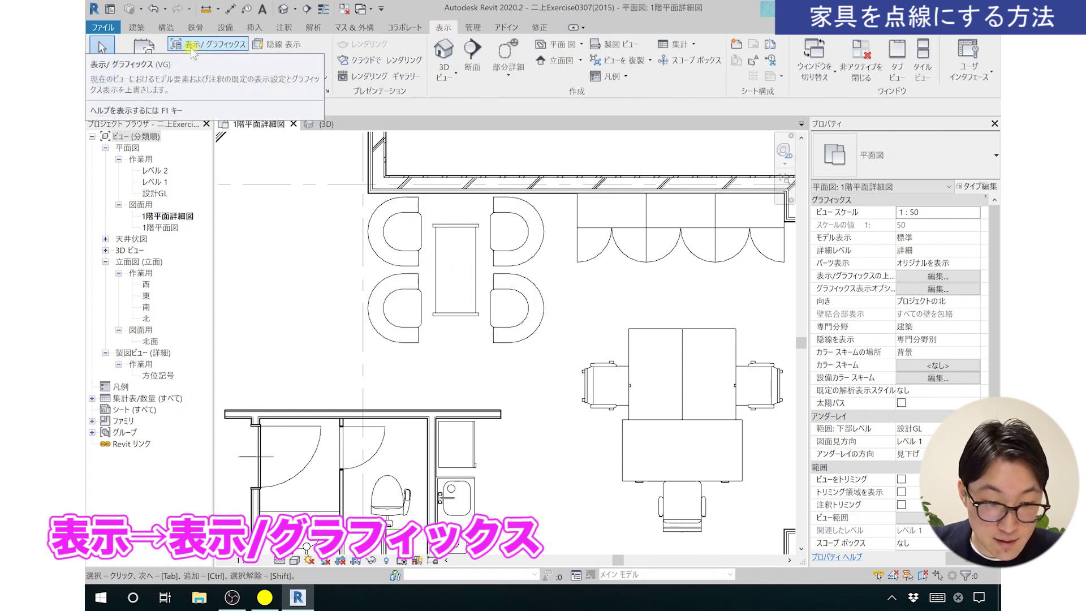
{"action": "left_click", "coordinate": [232, 50]}
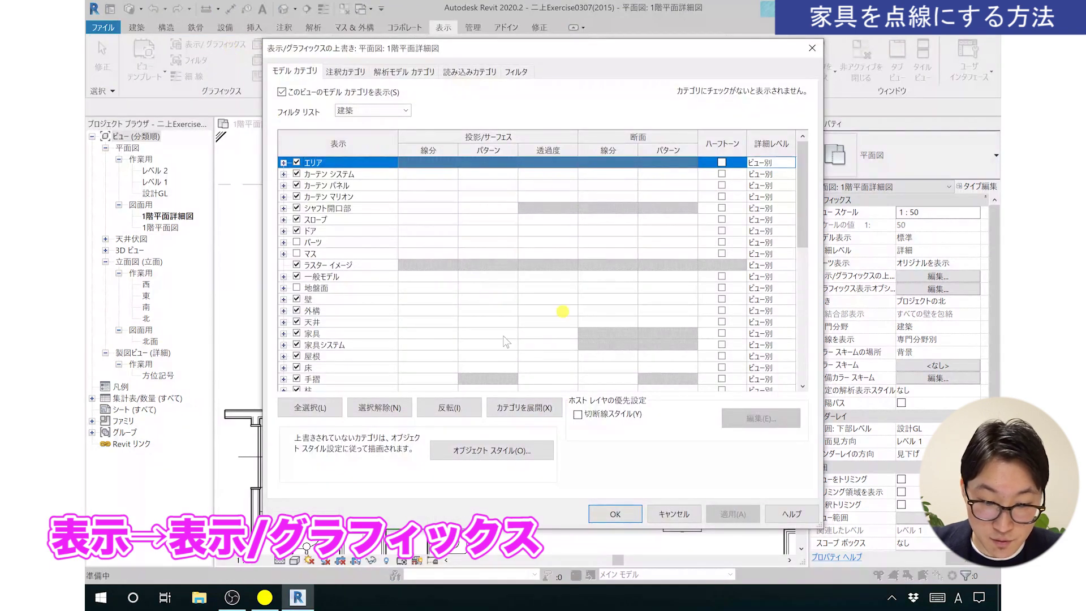
{"action": "left_click", "coordinate": [344, 334]}
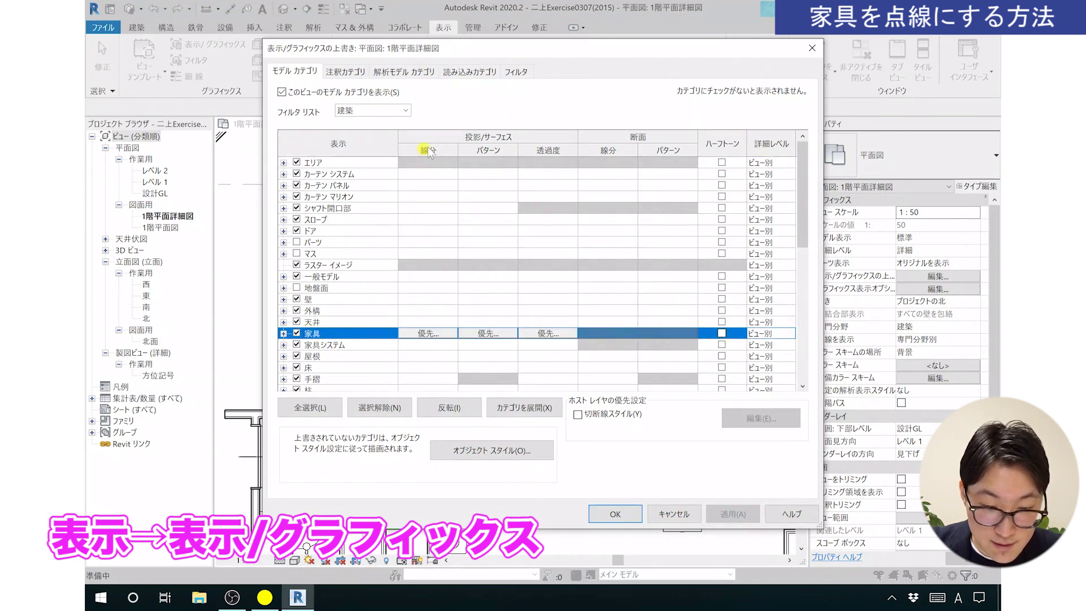
{"action": "left_click", "coordinate": [428, 334]}
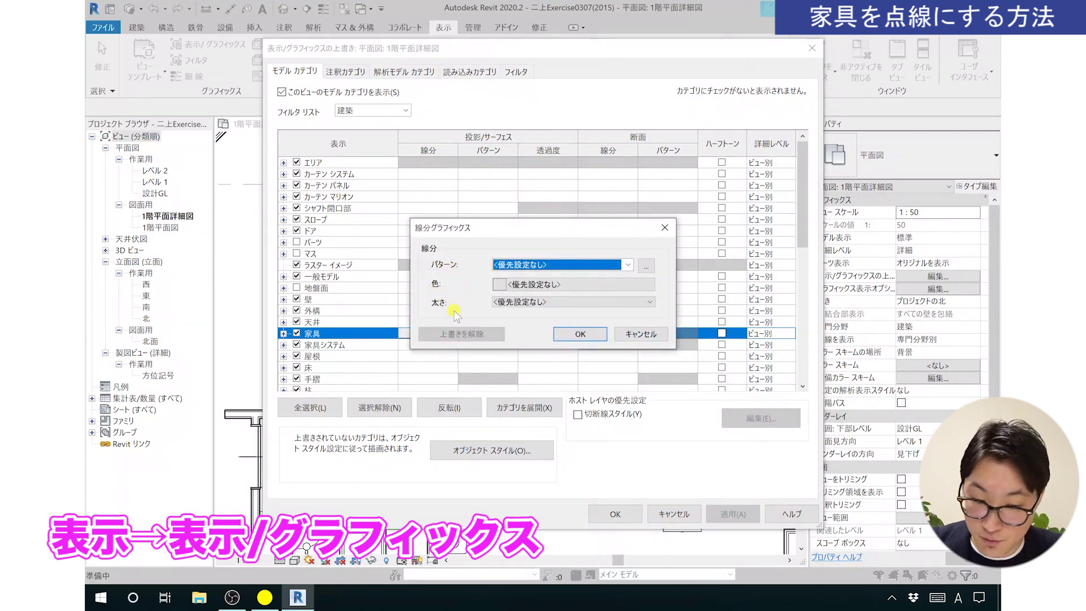
- Set the furniture projection line pattern to 破線(2) and confirm both dialogs
{"action": "left_click", "coordinate": [626, 264]}
{"action": "left_click_drag", "start_coordinate": [678, 361], "coordinate": [680, 501]}
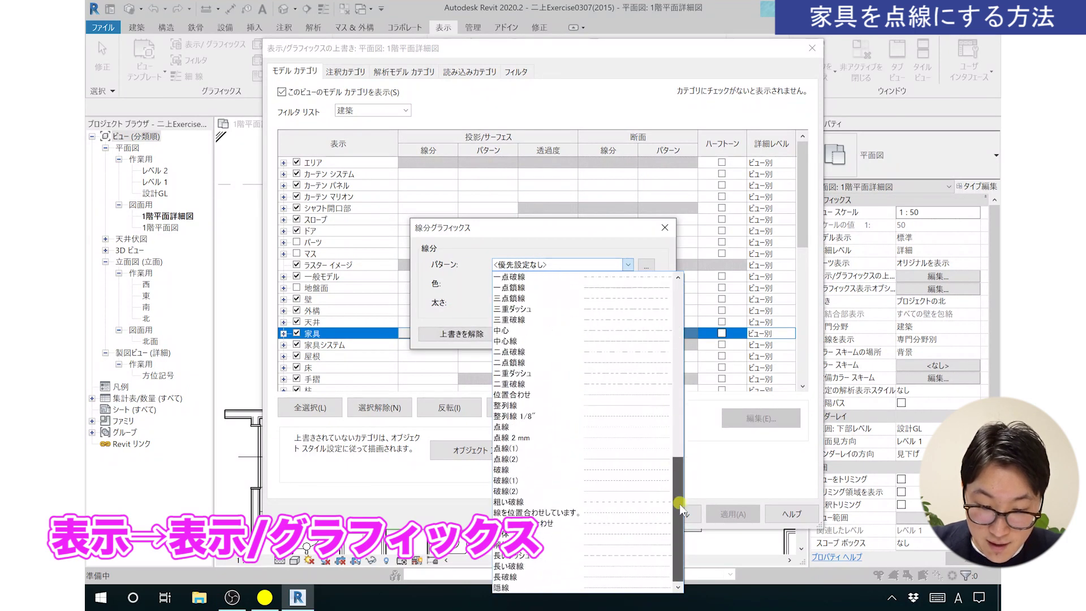
{"action": "left_click", "coordinate": [608, 491]}
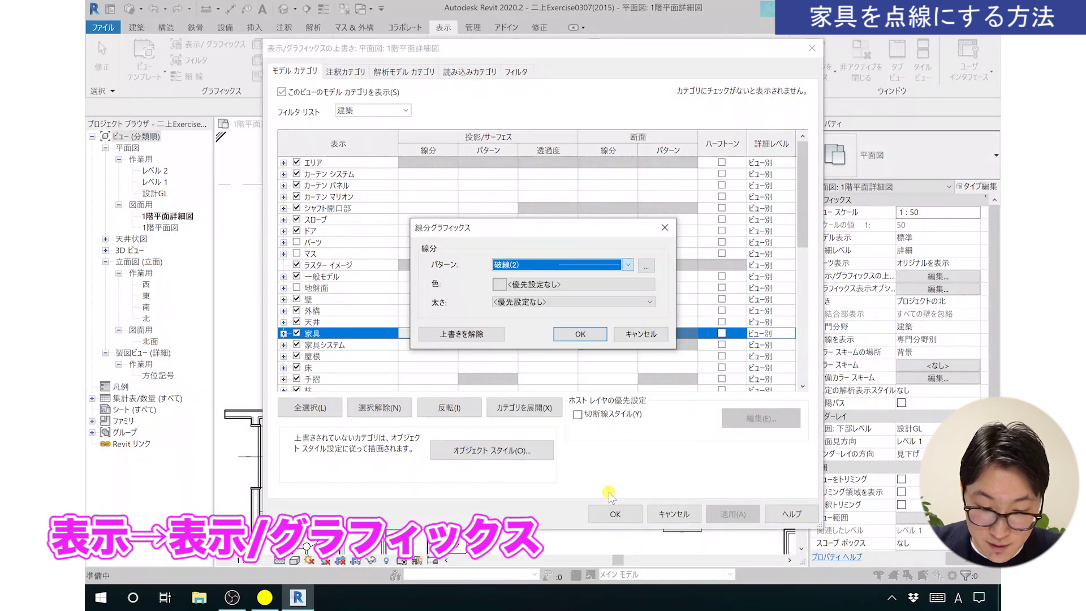
{"action": "left_click", "coordinate": [588, 332]}
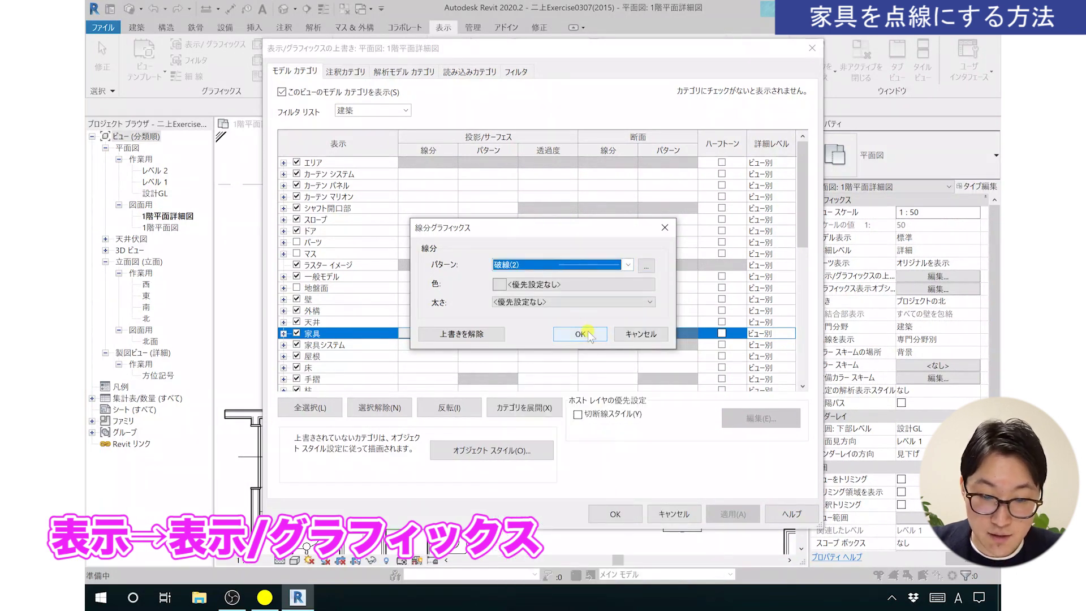
{"action": "left_click", "coordinate": [720, 516]}
{"action": "left_click", "coordinate": [601, 514]}
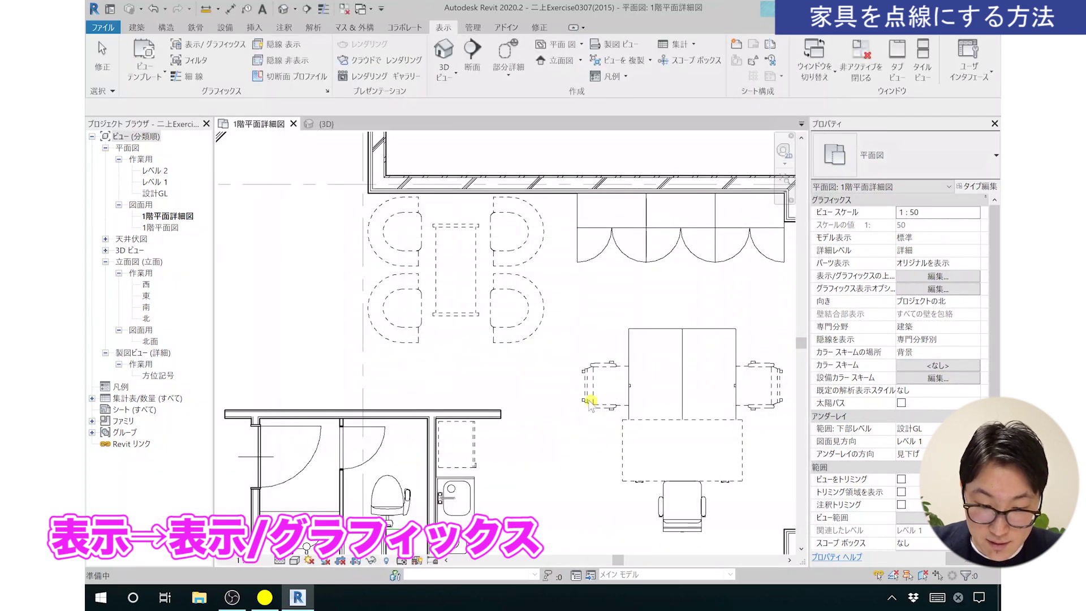
{"action": "scroll", "coordinate": [589, 402], "scroll_direction": "down", "scroll_amount": 3}
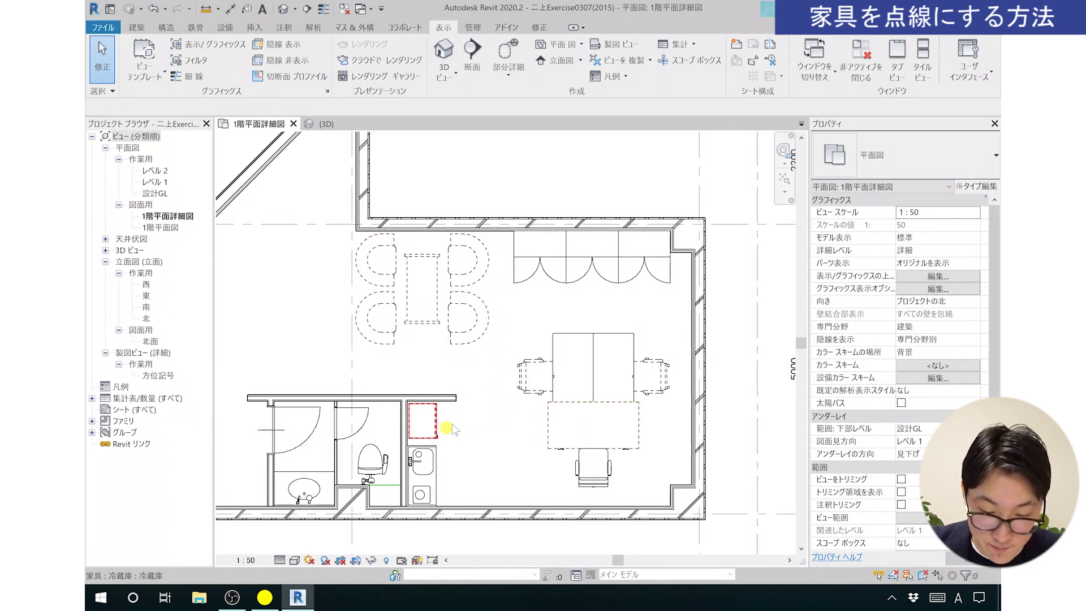
{"action": "scroll", "coordinate": [454, 428], "scroll_direction": "up", "scroll_amount": 1}
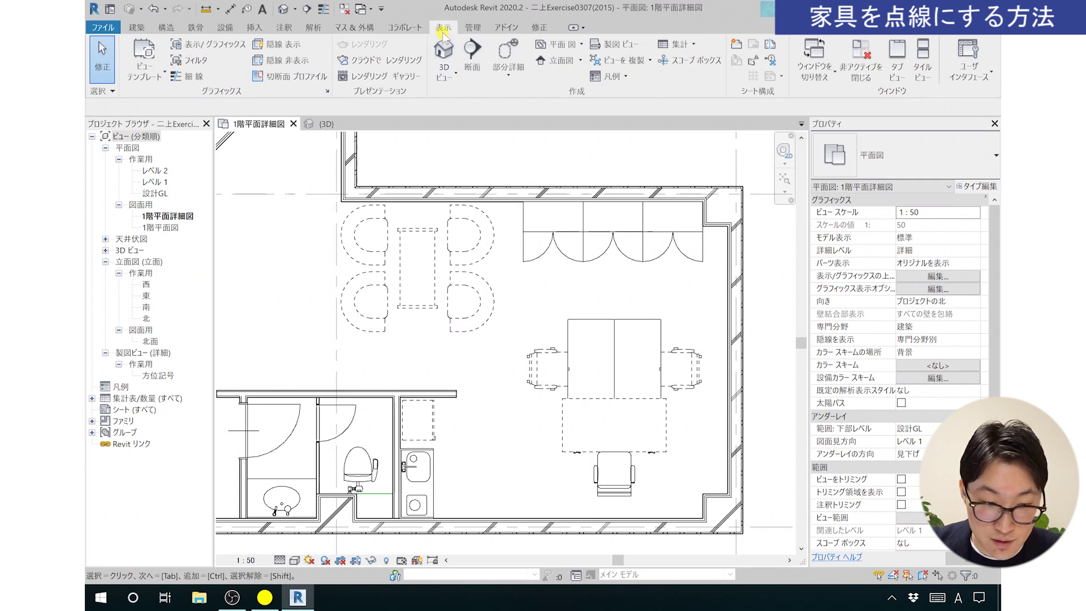
- In Visibility/Graphics, expand 家具 and review オフィス家具, キャビネット and キャビネット-扉, then apply
{"action": "left_click", "coordinate": [234, 45]}
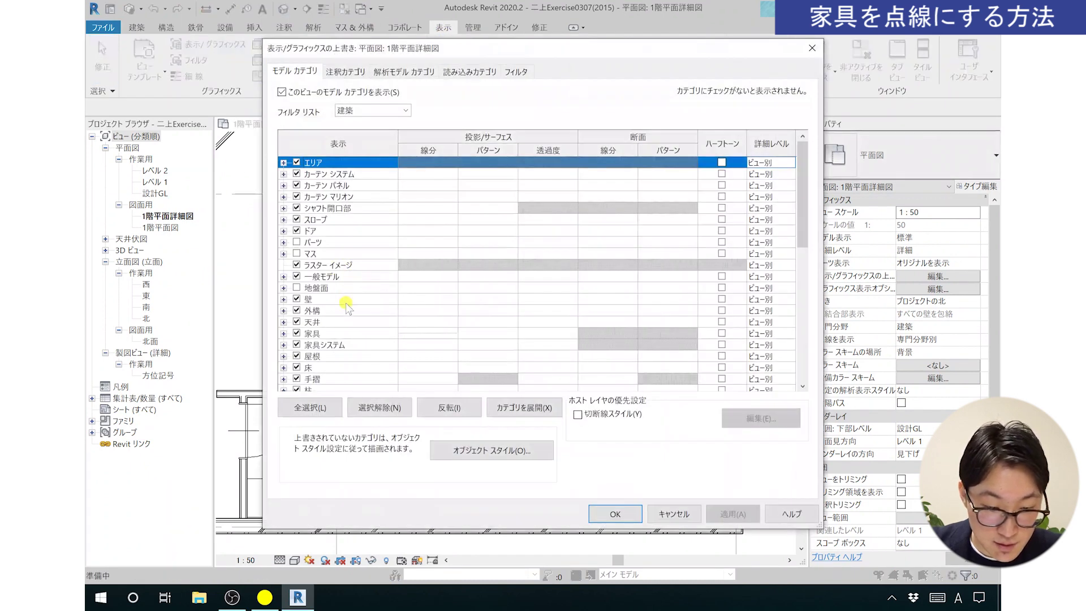
{"action": "left_click", "coordinate": [329, 334]}
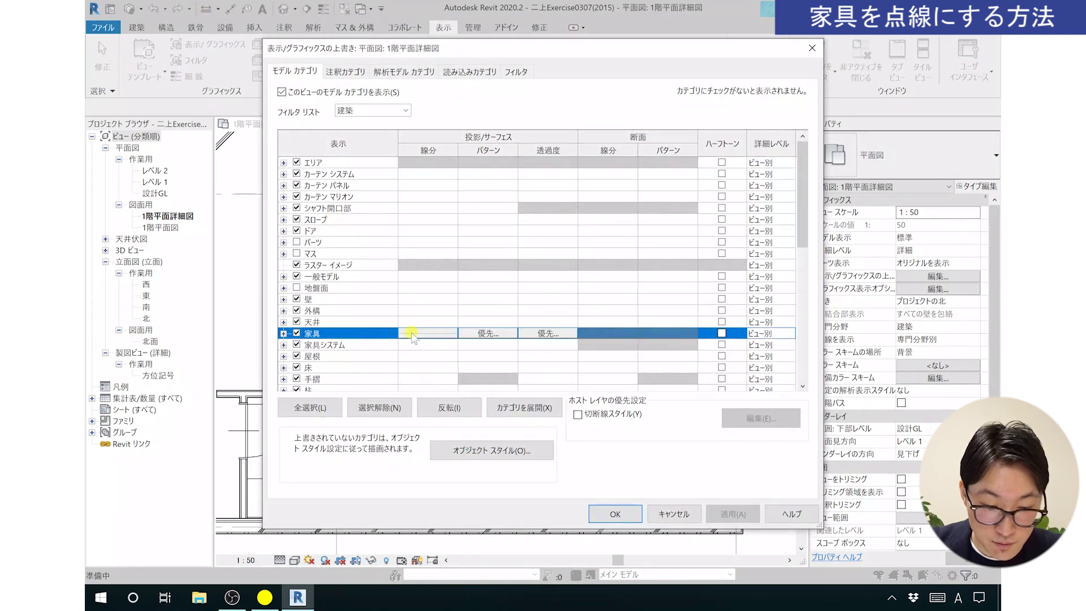
{"action": "left_click", "coordinate": [284, 333]}
{"action": "scroll", "coordinate": [346, 328], "scroll_direction": "down", "scroll_amount": 1}
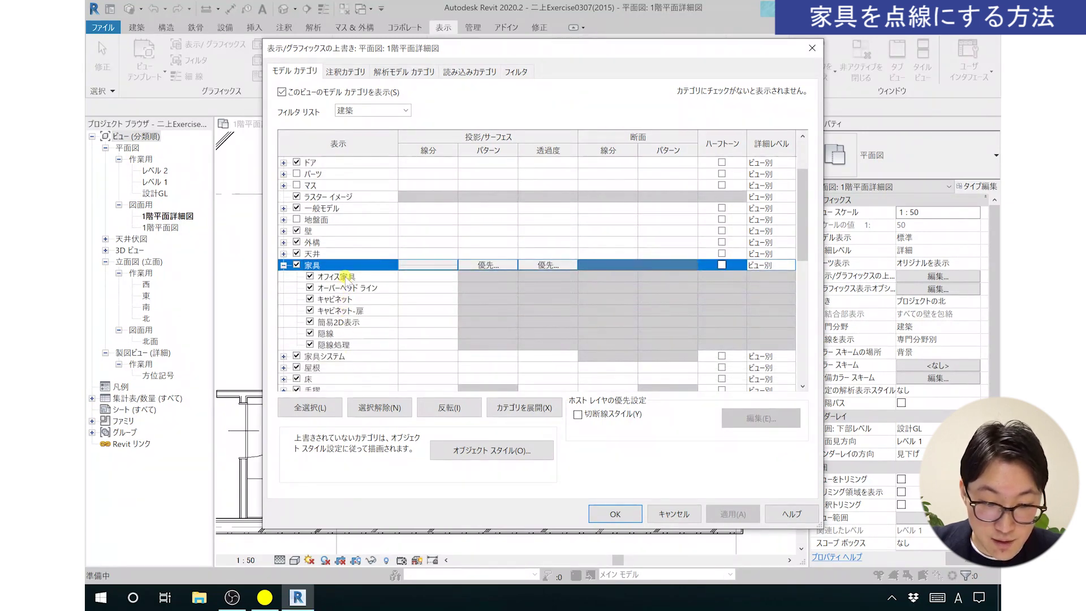
{"action": "left_click", "coordinate": [346, 276]}
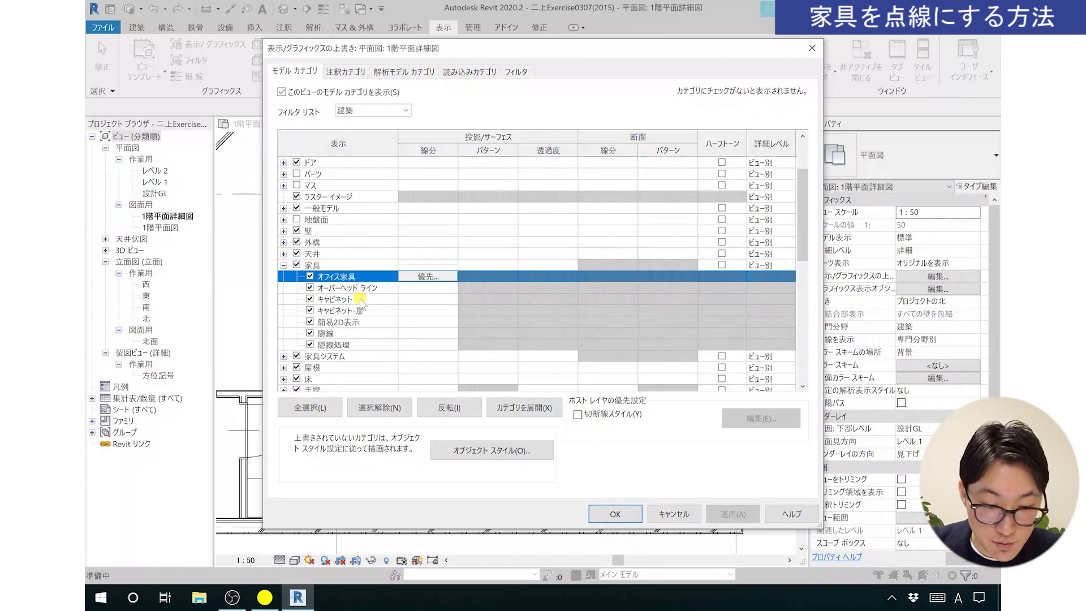
{"action": "left_click", "coordinate": [358, 298]}
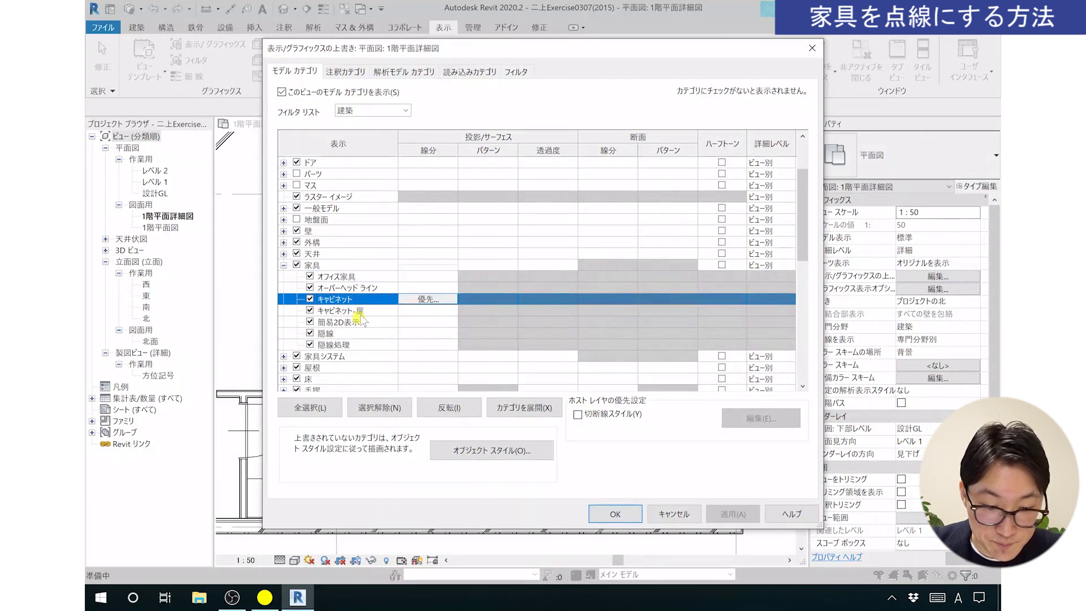
{"action": "left_click", "coordinate": [365, 310]}
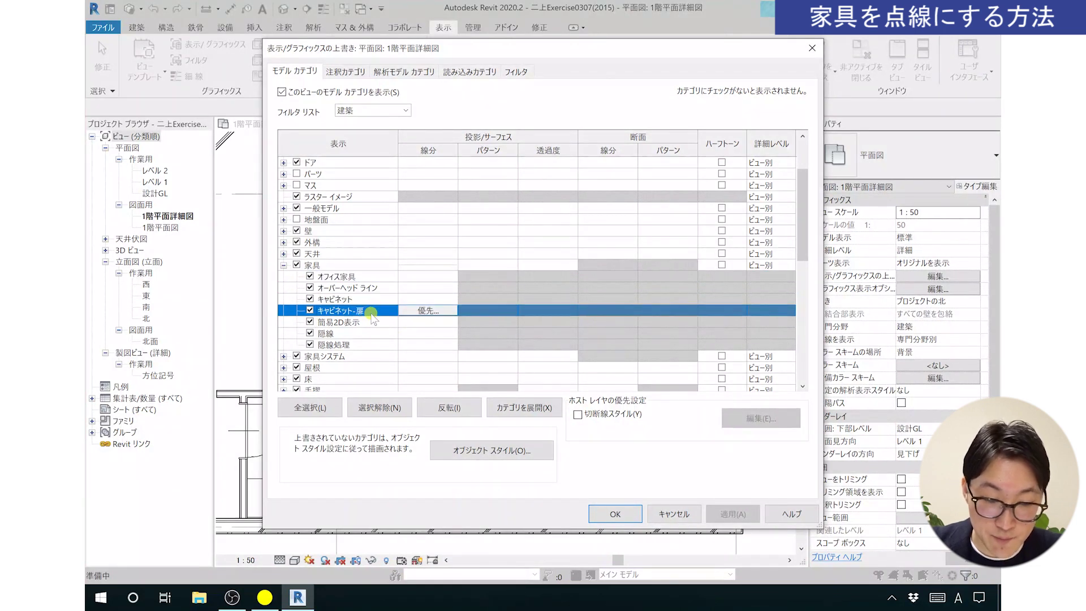
{"action": "left_click", "coordinate": [358, 277]}
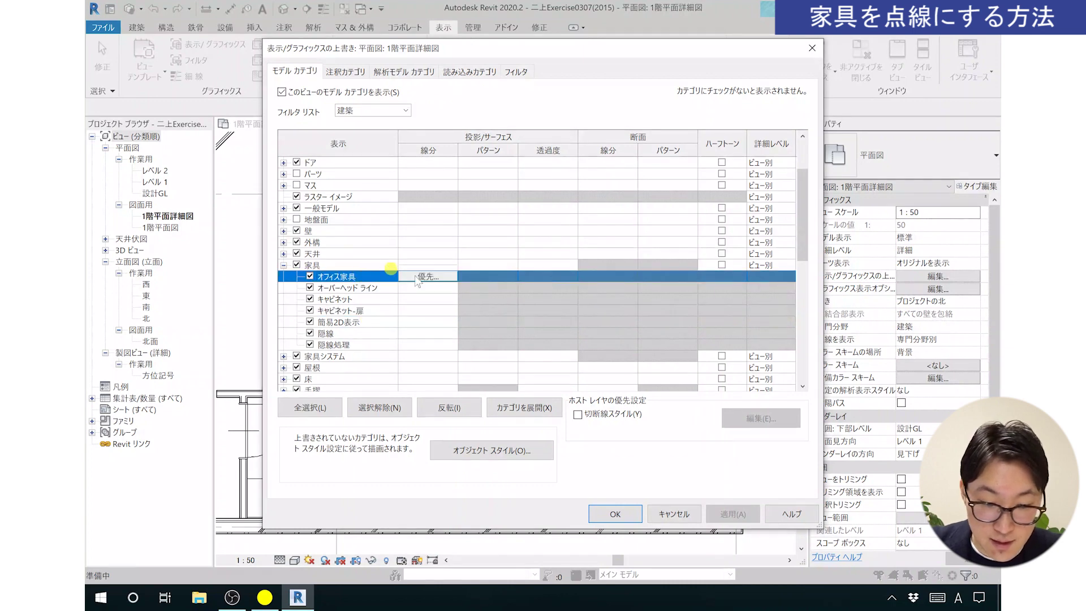
{"action": "left_click", "coordinate": [462, 311]}
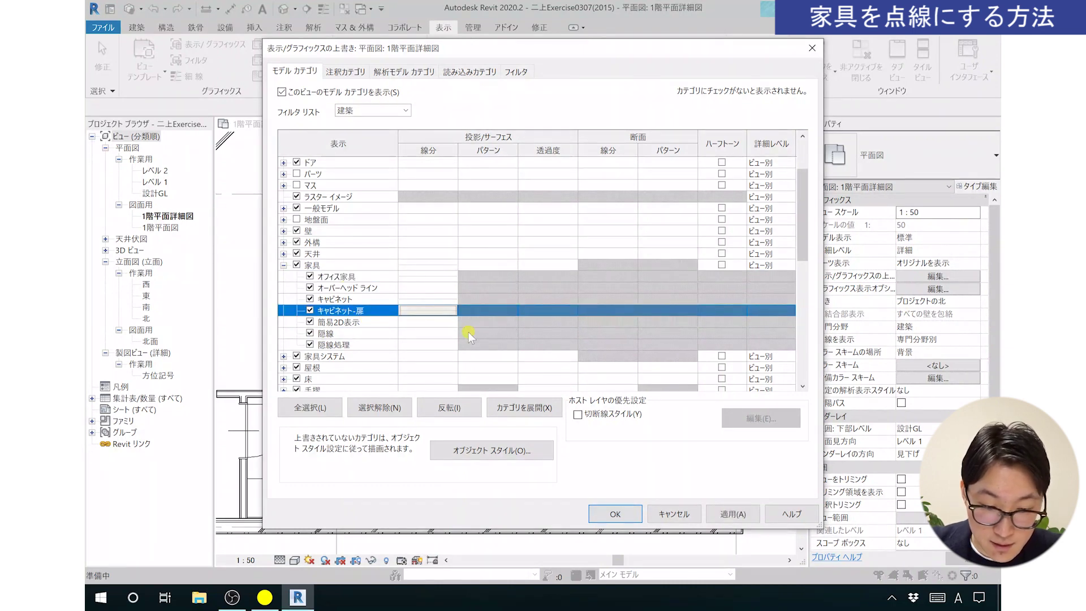
{"action": "left_click", "coordinate": [725, 512]}
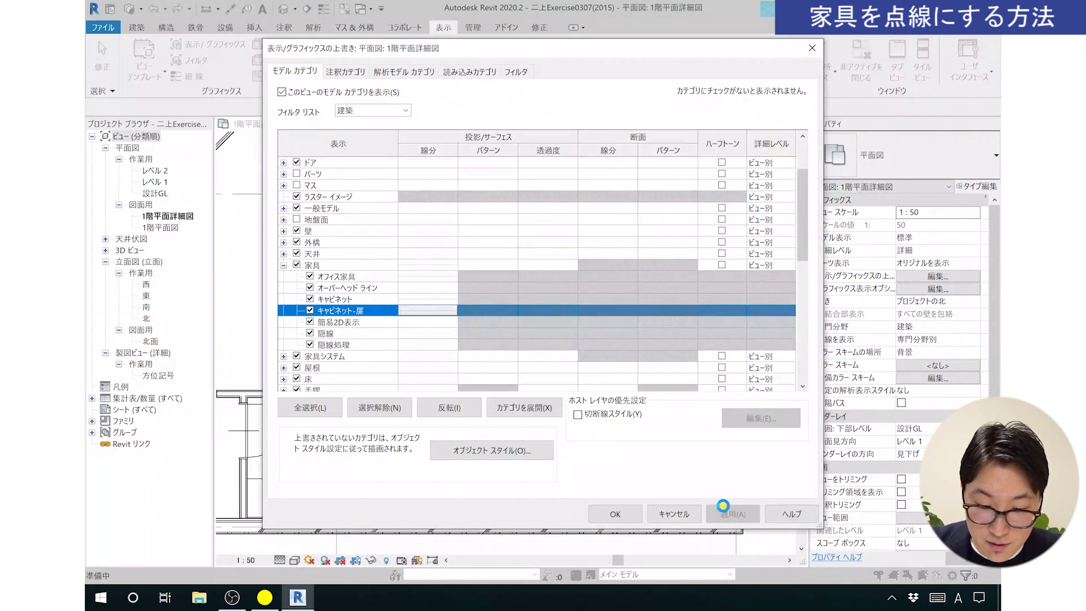
{"action": "left_click", "coordinate": [616, 514]}
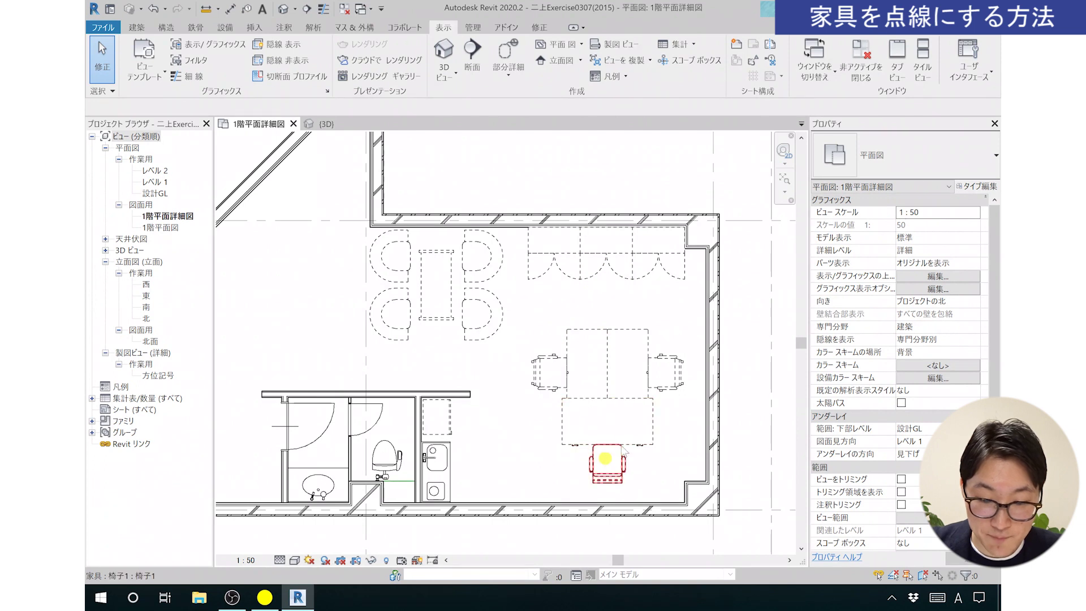
- Open the 1階平面図 plan to compare its solid furniture, then return to 1階平面詳細図
{"action": "middle_click_drag", "start_coordinate": [500, 440], "coordinate": [512, 443]}
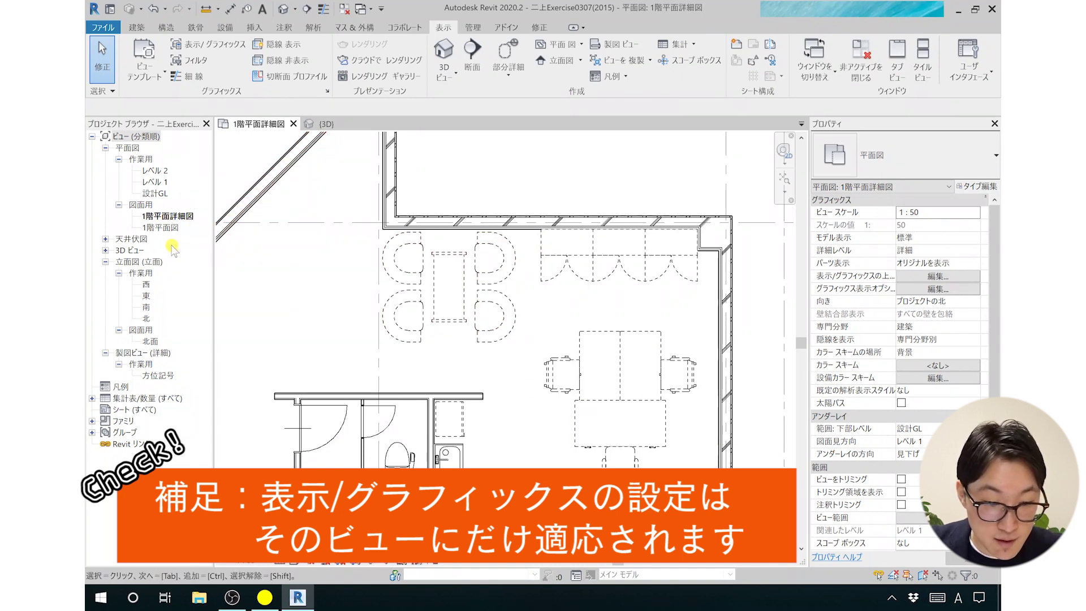
{"action": "left_click", "coordinate": [164, 227]}
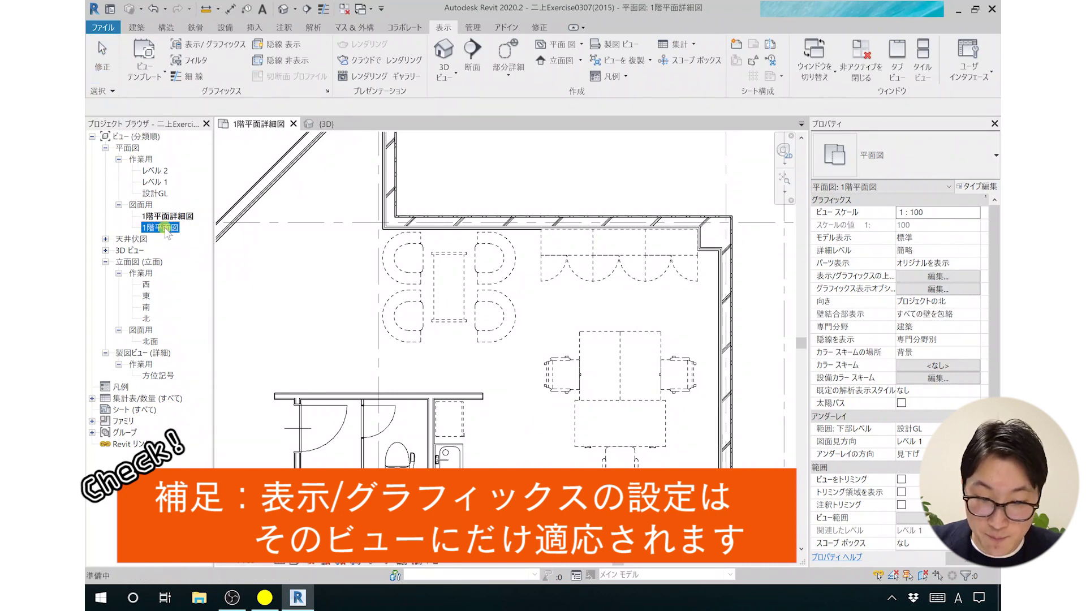
{"action": "double_click", "coordinate": [164, 228]}
{"action": "scroll", "coordinate": [581, 396], "scroll_direction": "up", "scroll_amount": 5}
{"action": "middle_click_drag", "start_coordinate": [489, 386], "coordinate": [479, 383]}
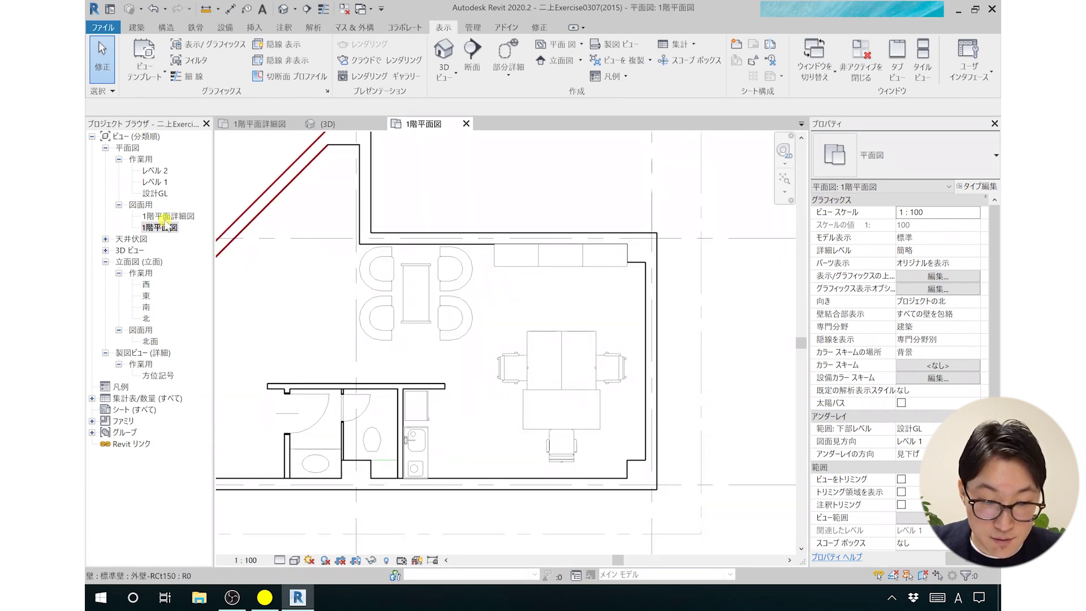
{"action": "left_click", "coordinate": [164, 220]}
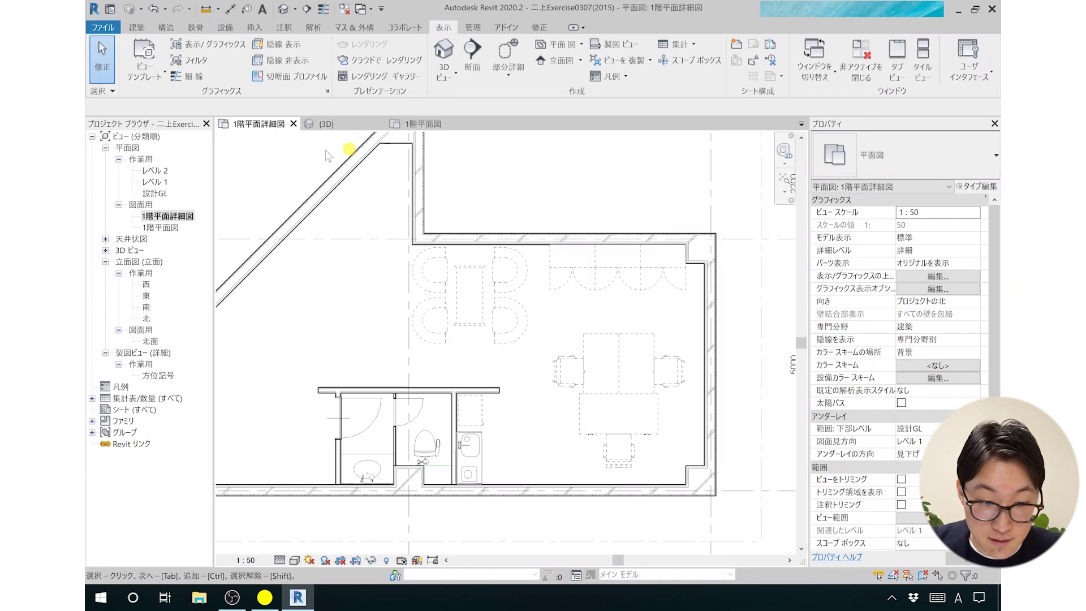
{"action": "left_click", "coordinate": [340, 122]}
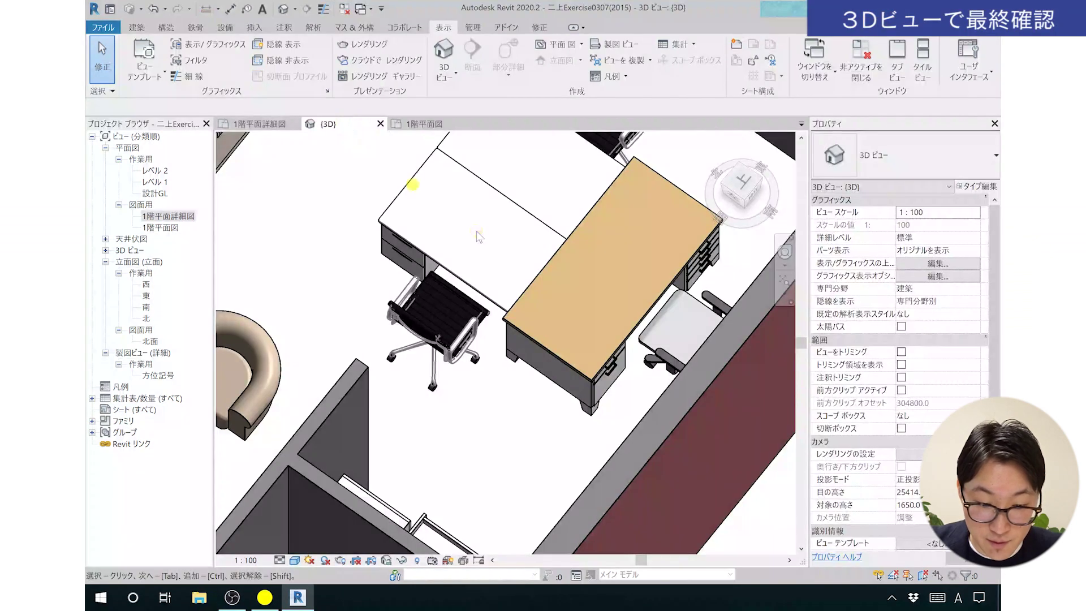
{"action": "middle_click_drag", "start_coordinate": [491, 325], "coordinate": [404, 225], "text": "shift"}
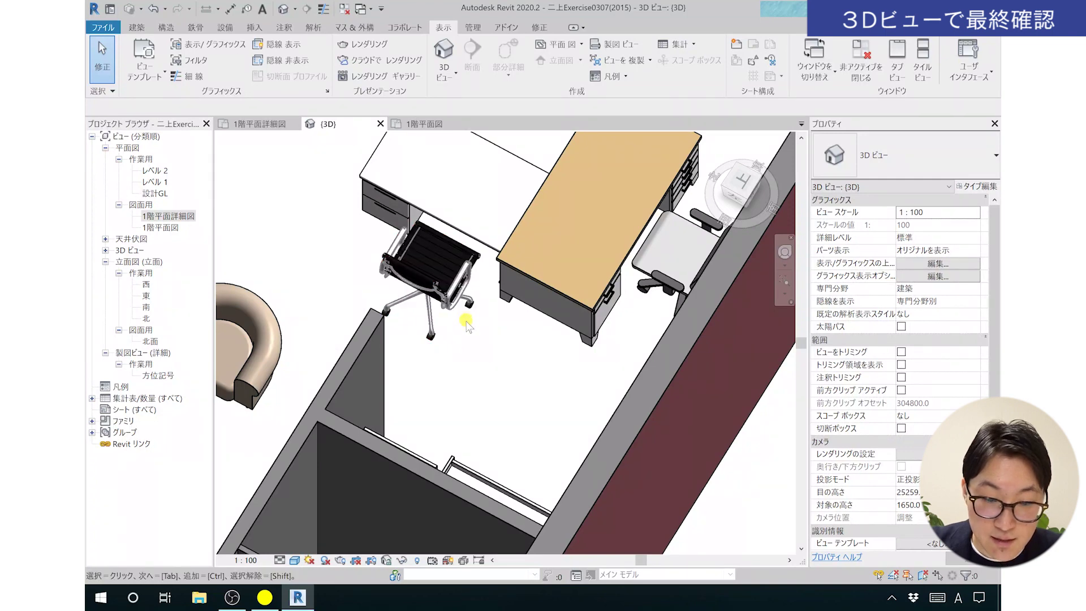
{"action": "scroll", "coordinate": [488, 328], "scroll_direction": "down", "scroll_amount": 3}
{"action": "scroll", "coordinate": [499, 356], "scroll_direction": "down", "scroll_amount": 3}
{"action": "scroll", "coordinate": [492, 315], "scroll_direction": "down", "scroll_amount": 3}
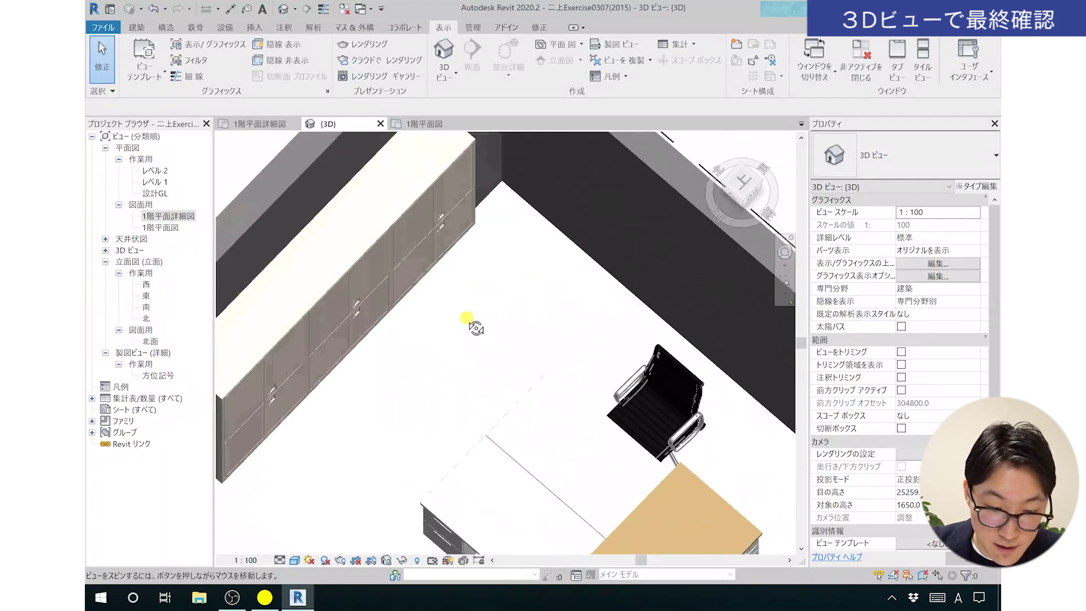
{"action": "scroll", "coordinate": [475, 322], "scroll_direction": "down", "scroll_amount": 3}
{"action": "scroll", "coordinate": [570, 453], "scroll_direction": "up", "scroll_amount": 3}
{"action": "scroll", "coordinate": [571, 439], "scroll_direction": "up", "scroll_amount": 3}
{"action": "scroll", "coordinate": [577, 424], "scroll_direction": "up", "scroll_amount": 3}
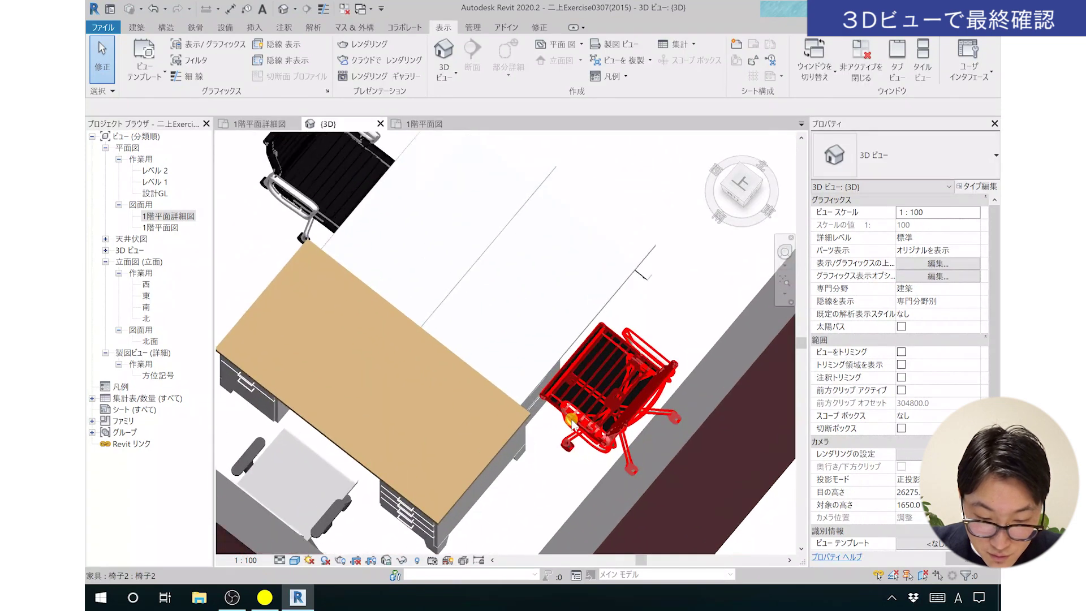
{"action": "scroll", "coordinate": [568, 415], "scroll_direction": "up", "scroll_amount": 3}
{"action": "scroll", "coordinate": [568, 415], "scroll_direction": "down", "scroll_amount": 2}
{"action": "scroll", "coordinate": [436, 412], "scroll_direction": "up", "scroll_amount": 1}
{"action": "scroll", "coordinate": [403, 378], "scroll_direction": "up", "scroll_amount": 2}
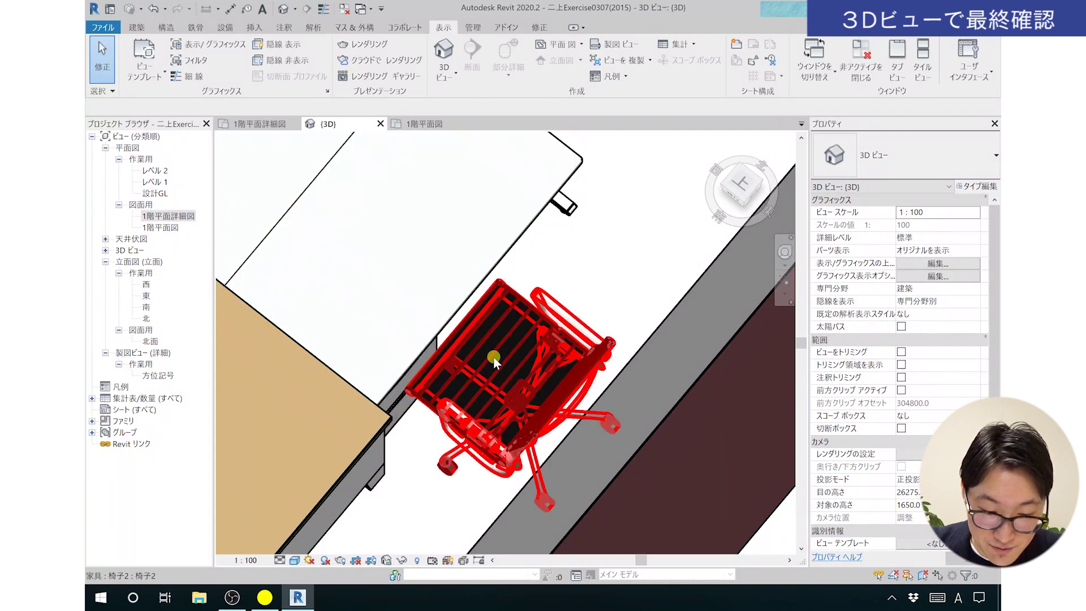
{"action": "scroll", "coordinate": [578, 317], "scroll_direction": "down", "scroll_amount": 3}
{"action": "scroll", "coordinate": [477, 388], "scroll_direction": "down", "scroll_amount": 1}
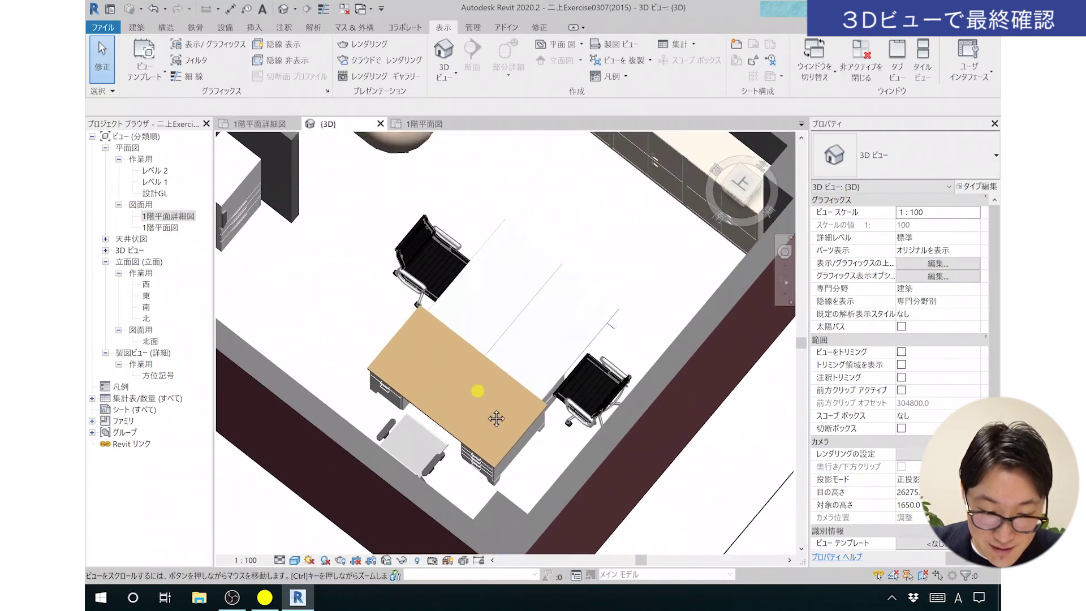
{"action": "scroll", "coordinate": [412, 315], "scroll_direction": "up", "scroll_amount": 1}
{"action": "mouse_move", "coordinate": [412, 314]}
{"action": "middle_mouse_down", "text": "shift"}
{"action": "mouse_move", "coordinate": [453, 405]}
{"action": "mouse_move", "coordinate": [569, 339]}
{"action": "mouse_move", "coordinate": [442, 318]}
{"action": "mouse_move", "coordinate": [502, 368]}
{"action": "mouse_move", "coordinate": [508, 328]}
{"action": "middle_mouse_up", "text": "shift"}
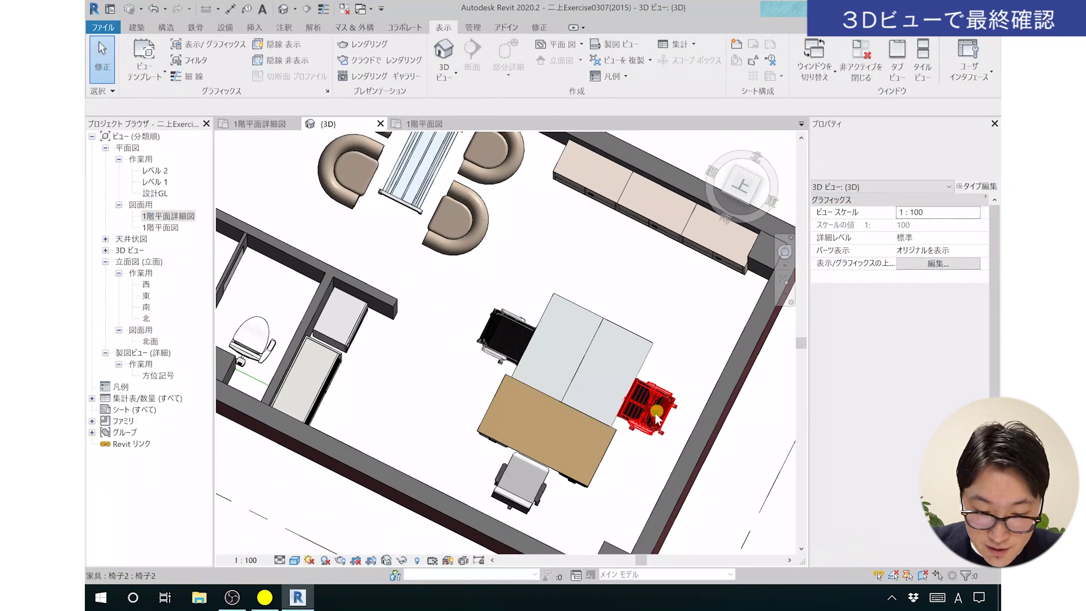
{"action": "middle_click_drag", "start_coordinate": [512, 481], "coordinate": [483, 483], "text": "shift"}
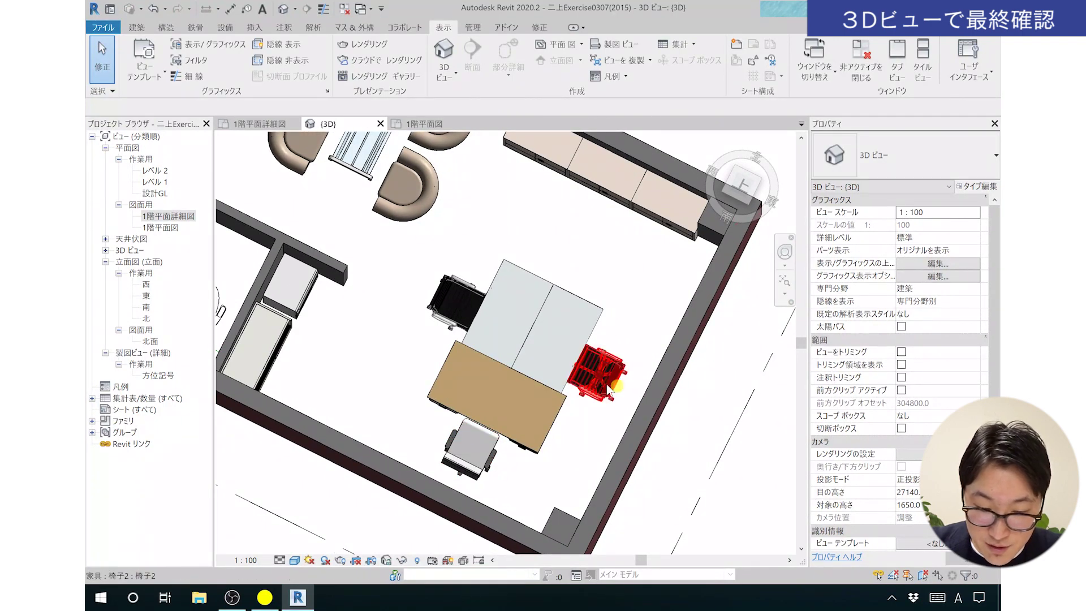
{"action": "mouse_move", "coordinate": [466, 452]}
{"action": "middle_mouse_down", "text": "shift"}
{"action": "mouse_move", "coordinate": [491, 443]}
{"action": "mouse_move", "coordinate": [496, 244]}
{"action": "middle_mouse_up", "text": "shift"}
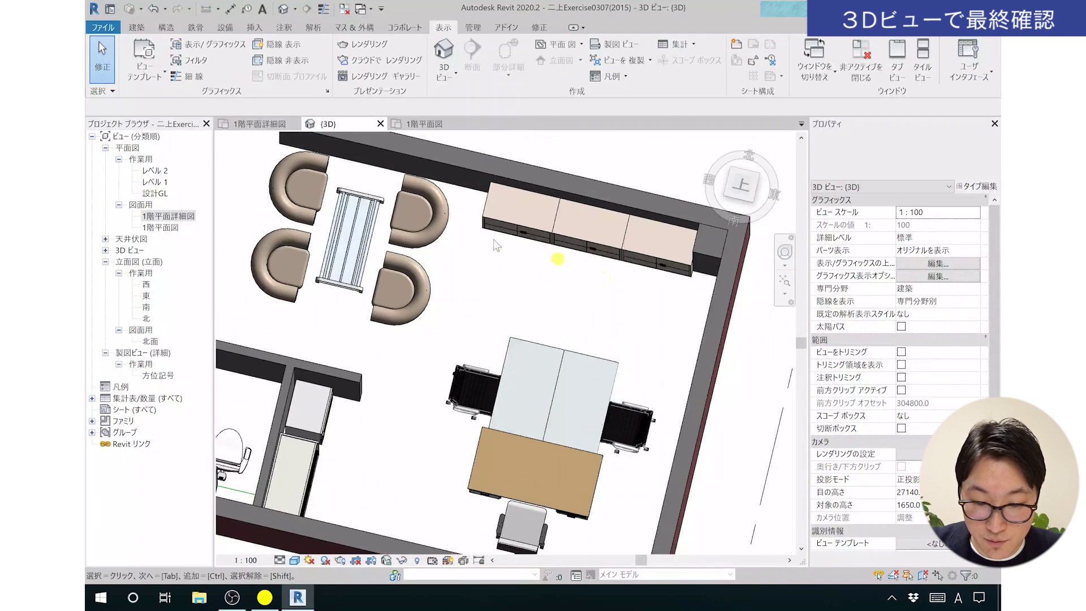
{"action": "middle_click_drag", "start_coordinate": [250, 232], "coordinate": [323, 249]}
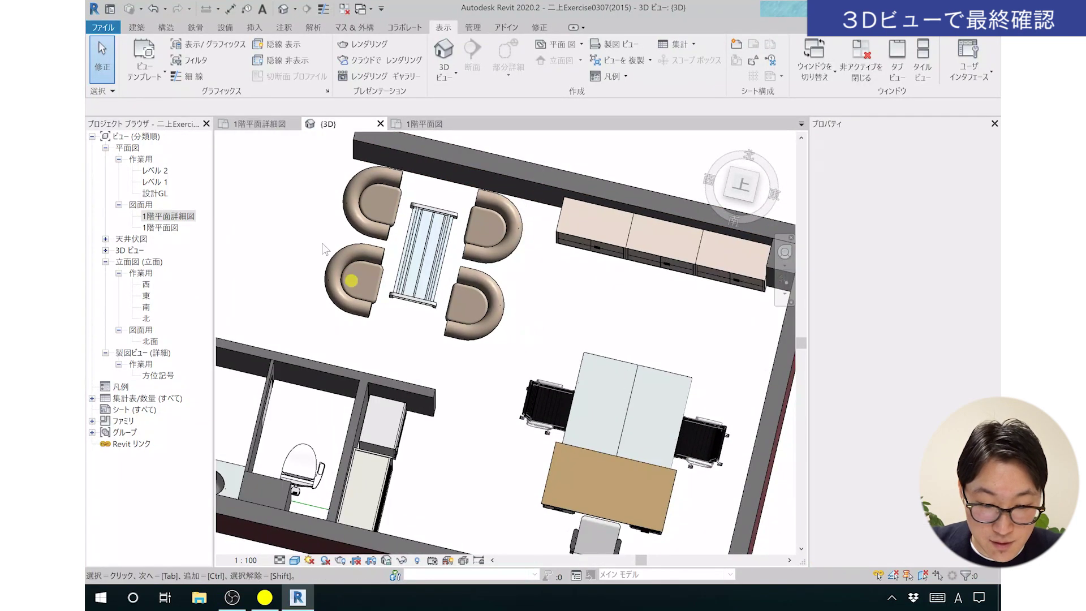
{"action": "left_click", "coordinate": [312, 339]}
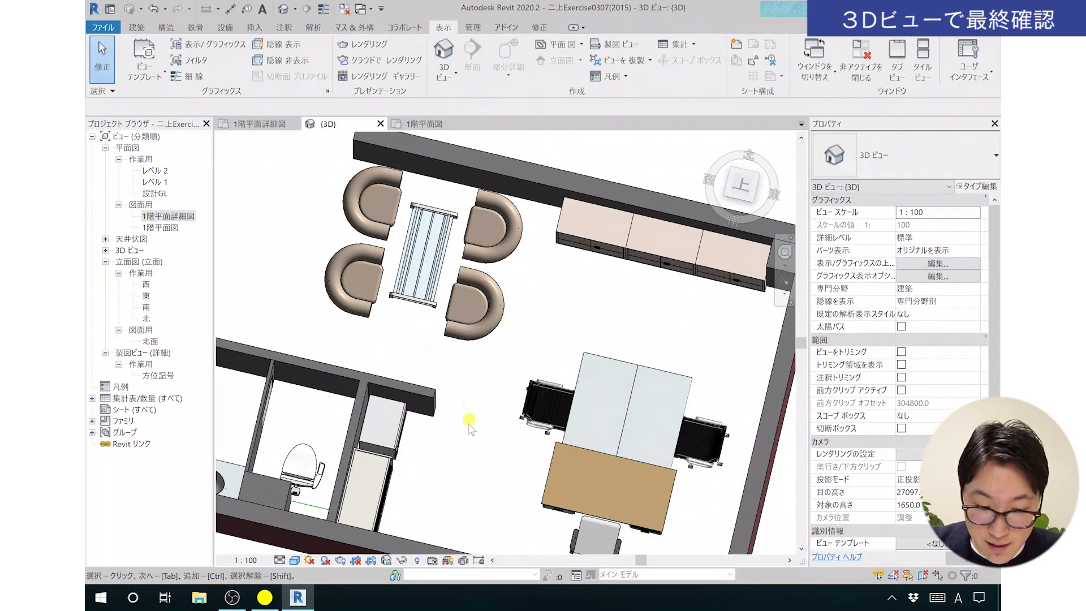
{"action": "middle_click_drag", "start_coordinate": [545, 344], "coordinate": [503, 351], "text": "shift"}
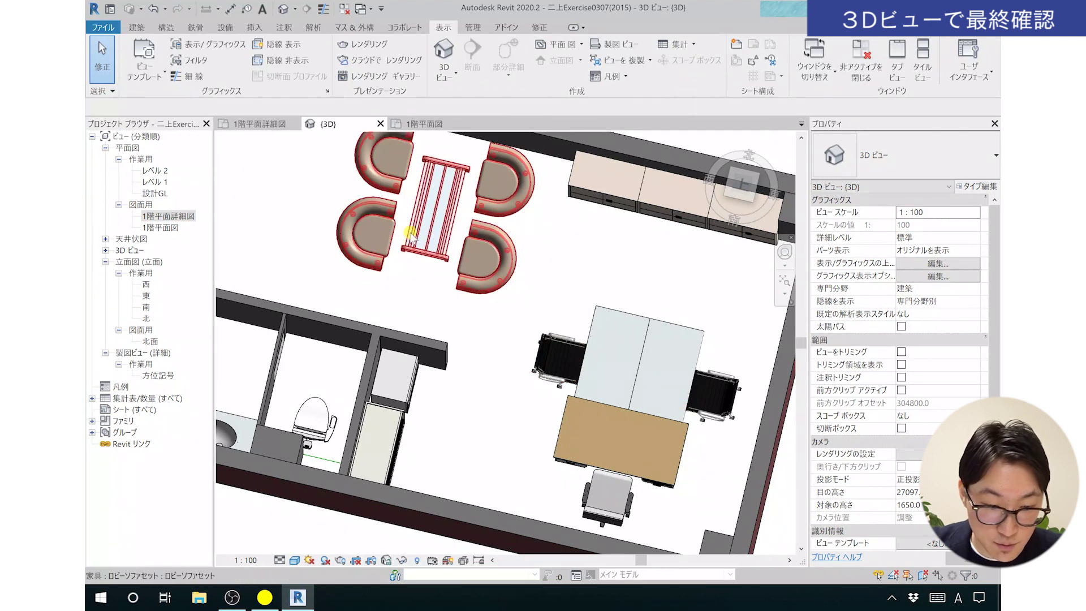
{"action": "left_click", "coordinate": [279, 129]}
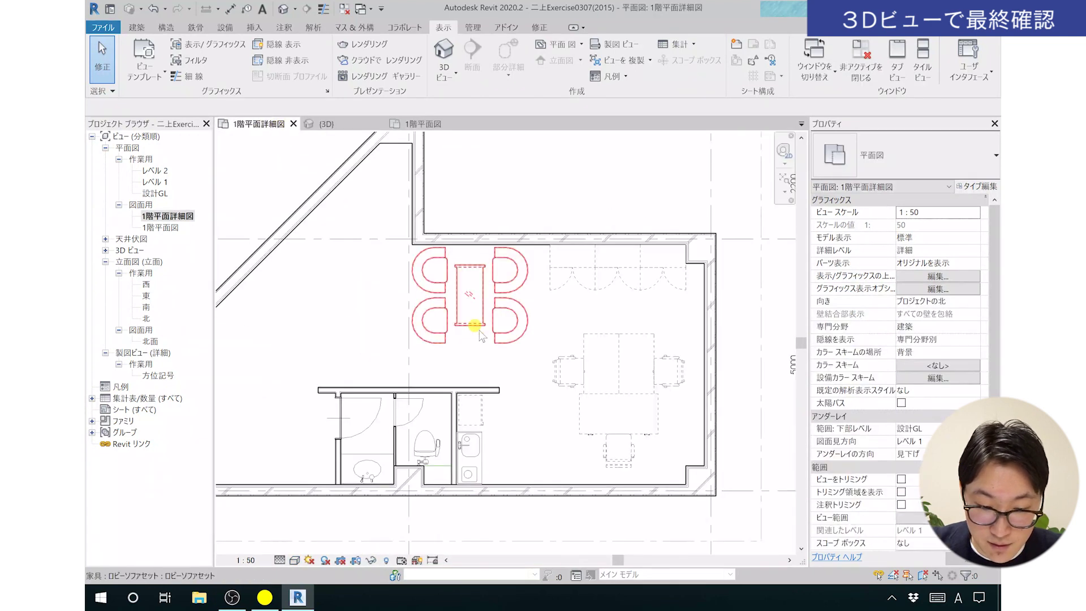
- Drag the chair on the desk's right side upward, level with the desk
{"action": "scroll", "coordinate": [678, 384], "scroll_direction": "up", "scroll_amount": 3}
{"action": "left_click", "coordinate": [656, 348]}
{"action": "scroll", "coordinate": [656, 339], "scroll_direction": "up", "scroll_amount": 2}
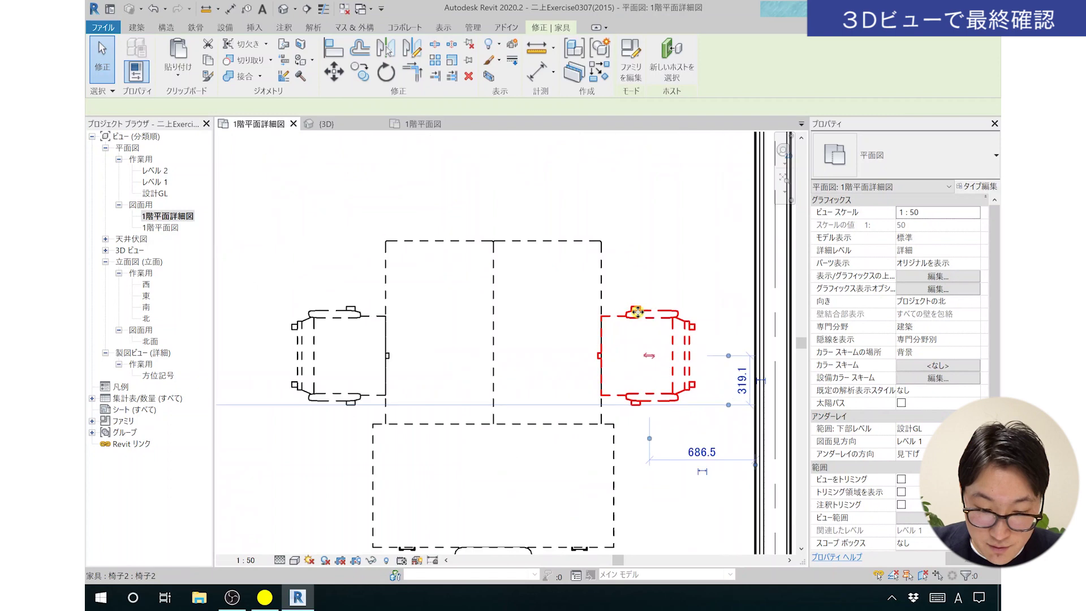
{"action": "left_click_drag", "start_coordinate": [655, 299], "coordinate": [656, 271]}
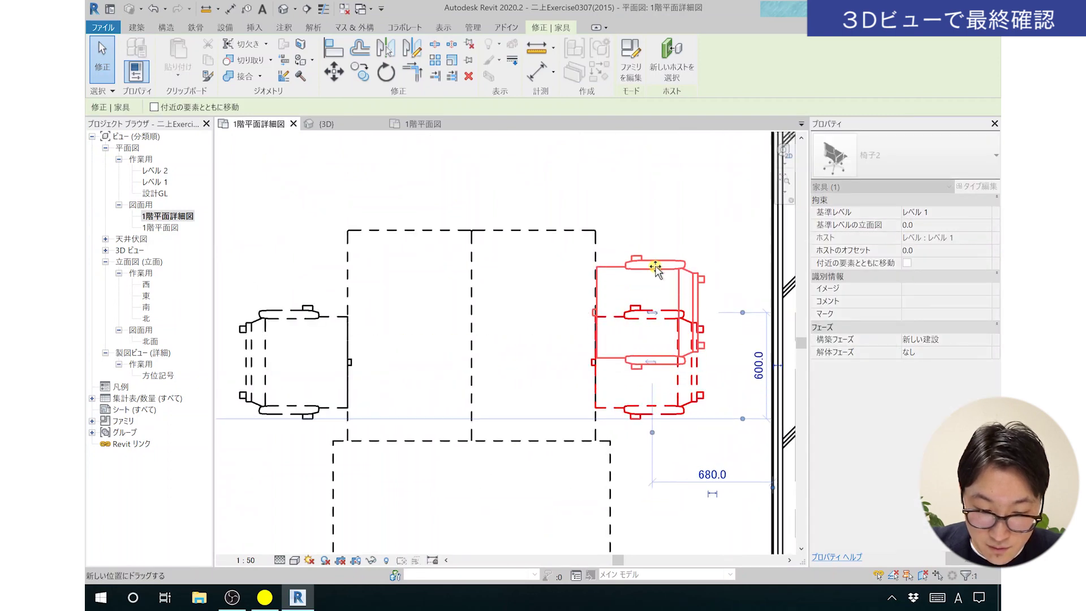
{"action": "left_click_drag", "start_coordinate": [654, 269], "coordinate": [655, 267]}
{"action": "key", "text": "Escape"}
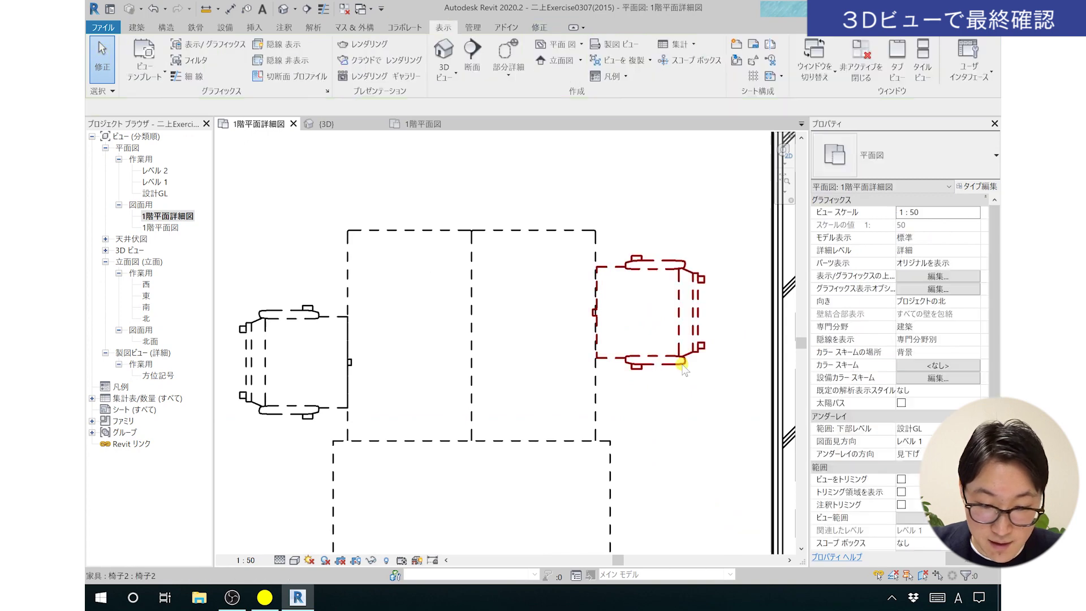
- Align the right-hand 椅子2 chair flush against the desk's right edge
{"action": "scroll", "coordinate": [682, 364], "scroll_direction": "down", "scroll_amount": 4}
{"action": "scroll", "coordinate": [690, 424], "scroll_direction": "up", "scroll_amount": 2}
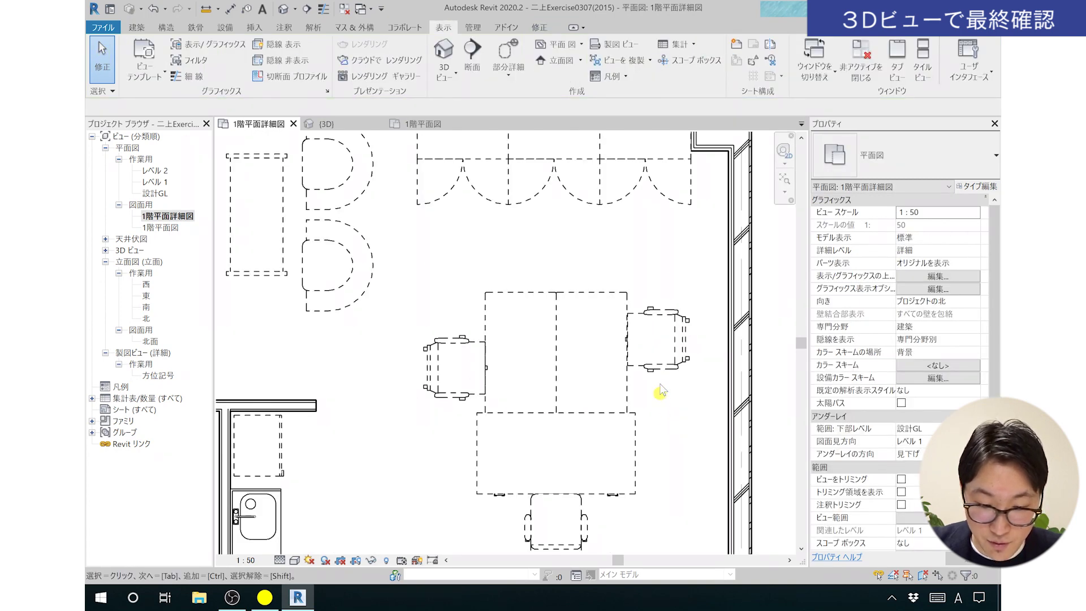
{"action": "scroll", "coordinate": [660, 390], "scroll_direction": "up", "scroll_amount": 2}
{"action": "left_click", "coordinate": [659, 354]}
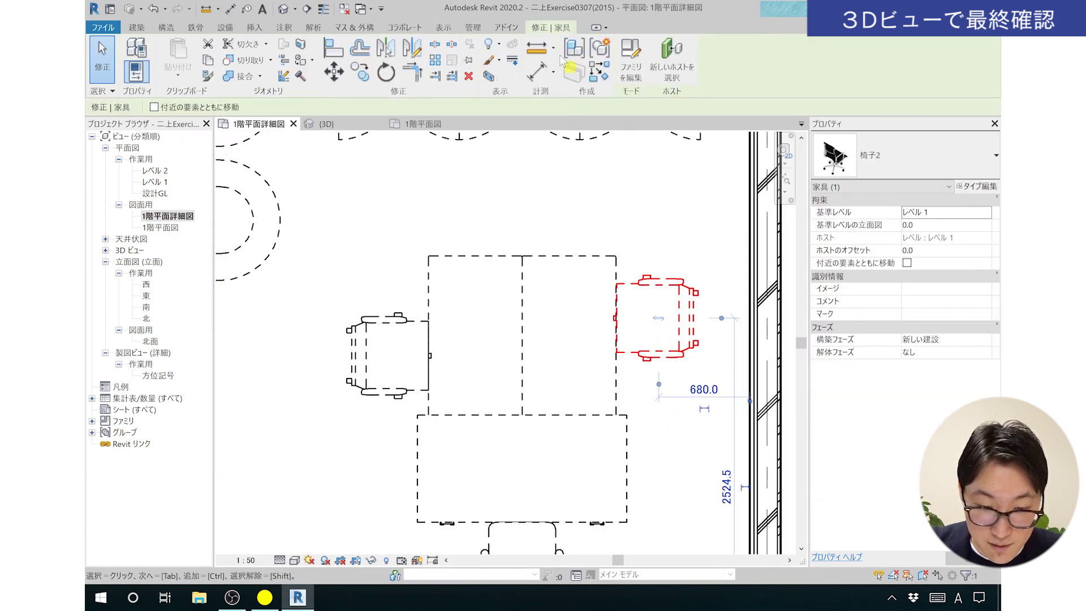
{"action": "left_click", "coordinate": [325, 51]}
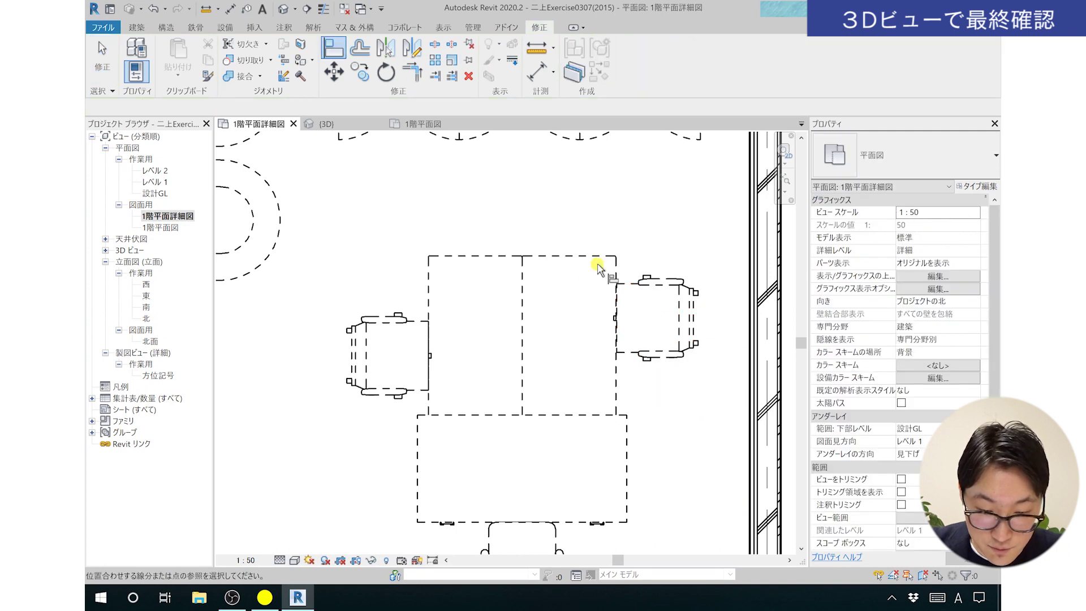
{"action": "scroll", "coordinate": [605, 266], "scroll_direction": "up", "scroll_amount": 3}
{"action": "scroll", "coordinate": [632, 290], "scroll_direction": "up", "scroll_amount": 2}
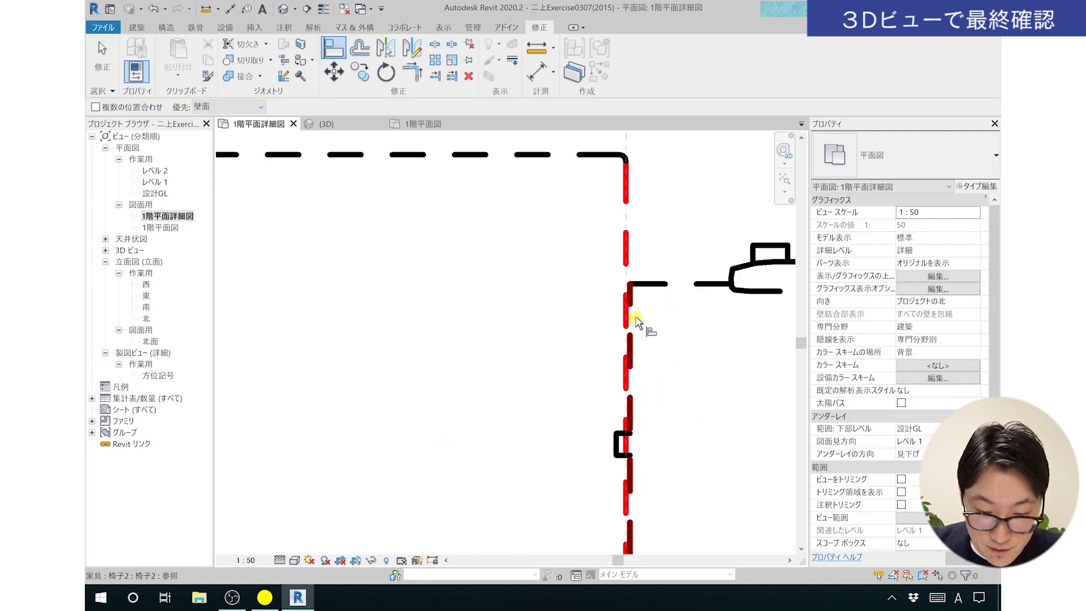
{"action": "scroll", "coordinate": [635, 305], "scroll_direction": "up", "scroll_amount": 2}
{"action": "left_click", "coordinate": [634, 305]}
{"action": "scroll", "coordinate": [605, 315], "scroll_direction": "down", "scroll_amount": 2}
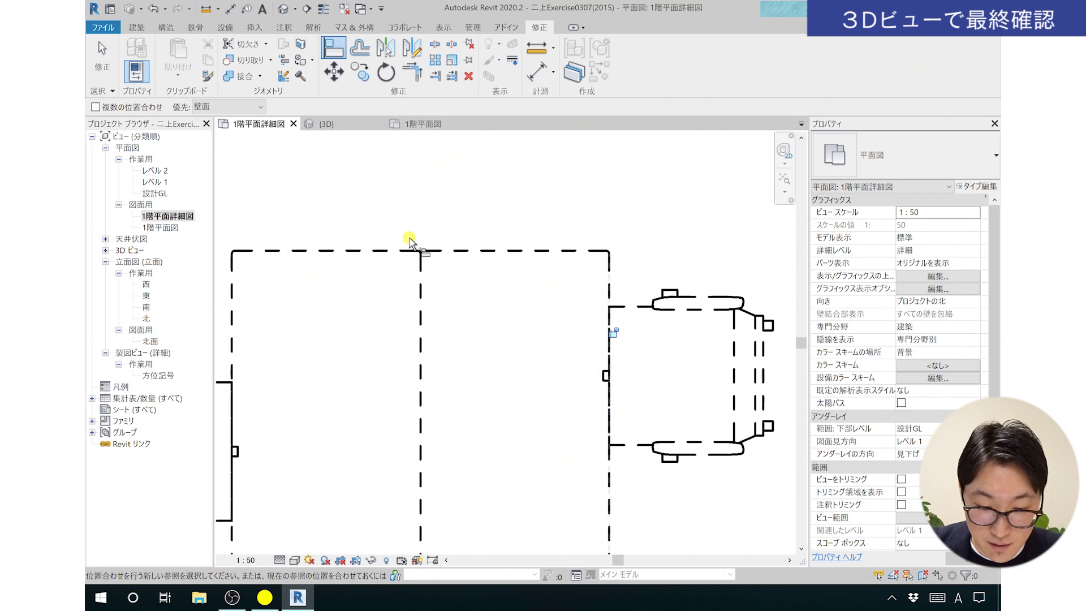
{"action": "left_click", "coordinate": [102, 57]}
{"action": "scroll", "coordinate": [701, 361], "scroll_direction": "down", "scroll_amount": 5}
{"action": "scroll", "coordinate": [625, 362], "scroll_direction": "down", "scroll_amount": 1}
{"action": "scroll", "coordinate": [625, 362], "scroll_direction": "down", "scroll_amount": 1}
{"action": "scroll", "coordinate": [625, 367], "scroll_direction": "down", "scroll_amount": 1}
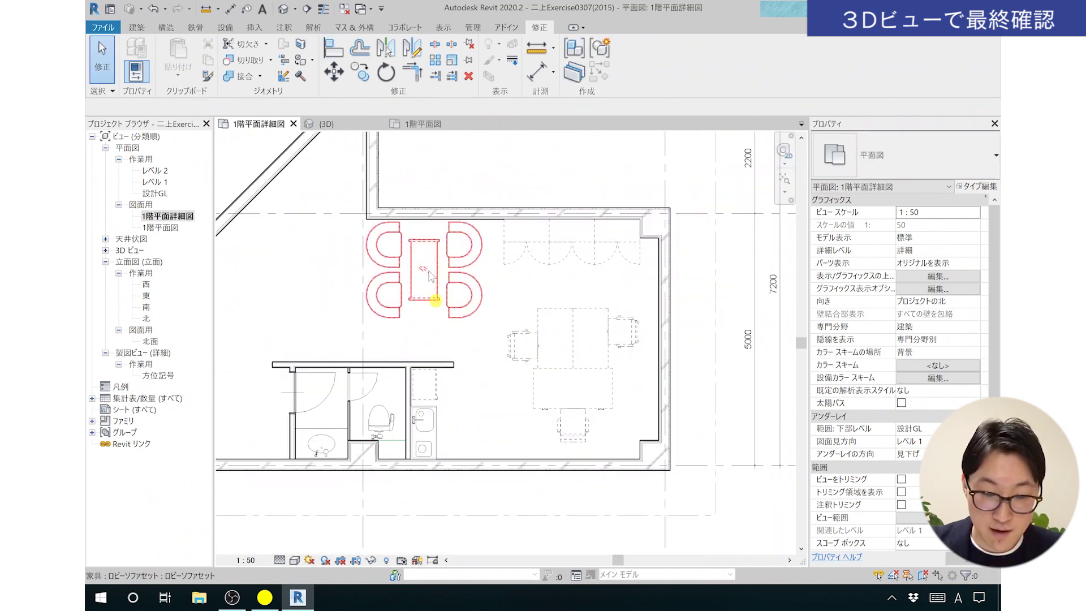